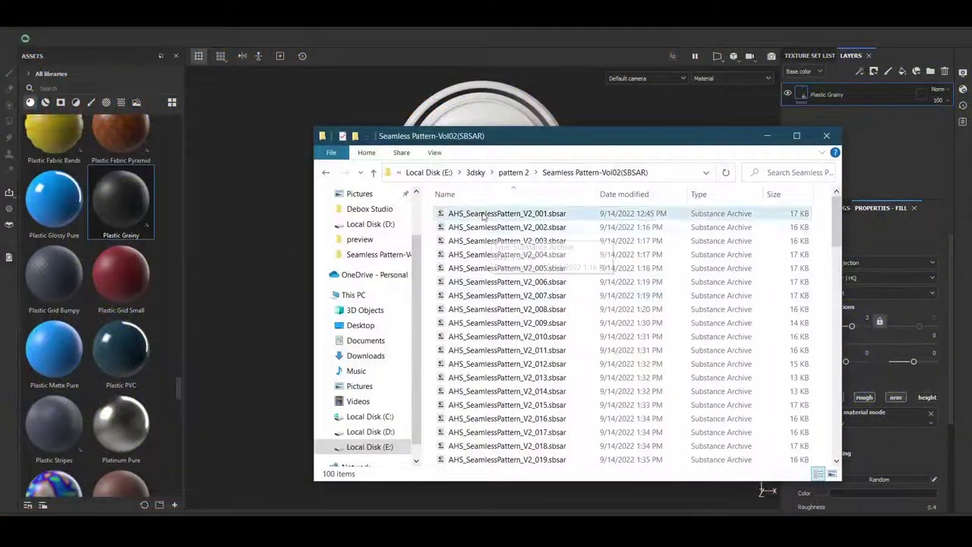
Step: Select all 100 .sbsar files in the Seamless Pattern-Vol02(SBSAR) folder with Ctrl+A
{"action": "scroll", "coordinate": [490, 254], "scroll_direction": "down", "scroll_amount": 5}
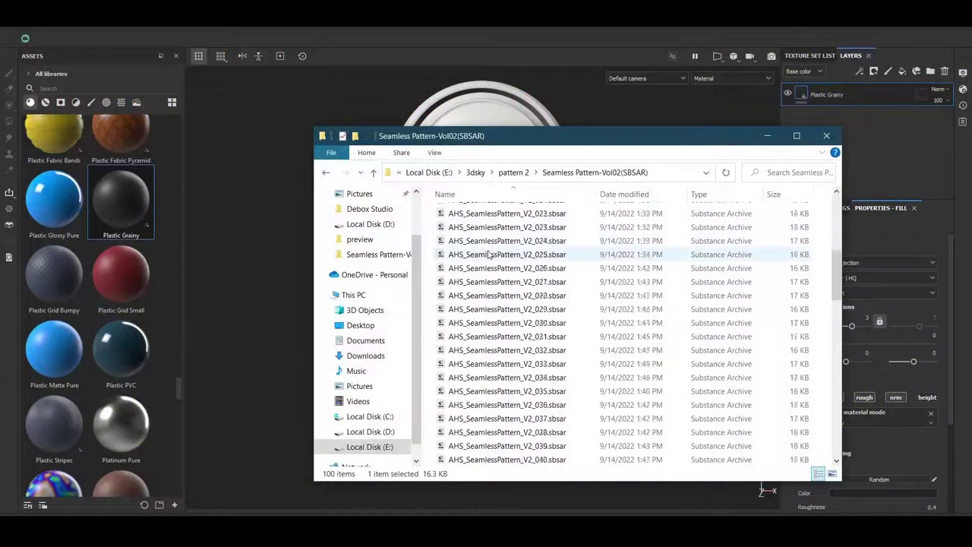
{"action": "scroll", "coordinate": [489, 254], "scroll_direction": "down", "scroll_amount": 15}
{"action": "scroll", "coordinate": [489, 254], "scroll_direction": "down", "scroll_amount": 7}
{"action": "key", "text": "ctrl+a"}
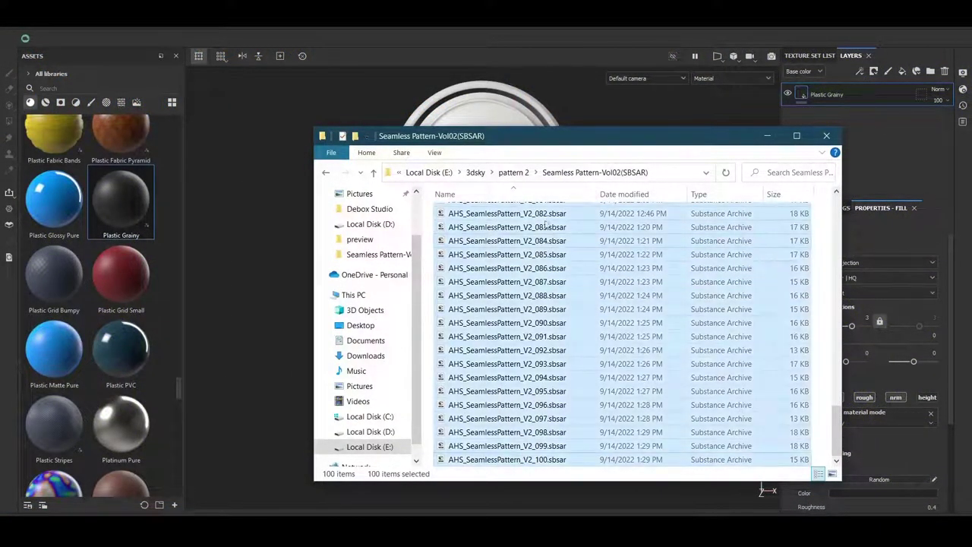
Step: Drop the 100 pattern .sbsar files onto the Assets panel and import them into the current session
{"action": "left_click_drag", "start_coordinate": [537, 219], "coordinate": [109, 228]}
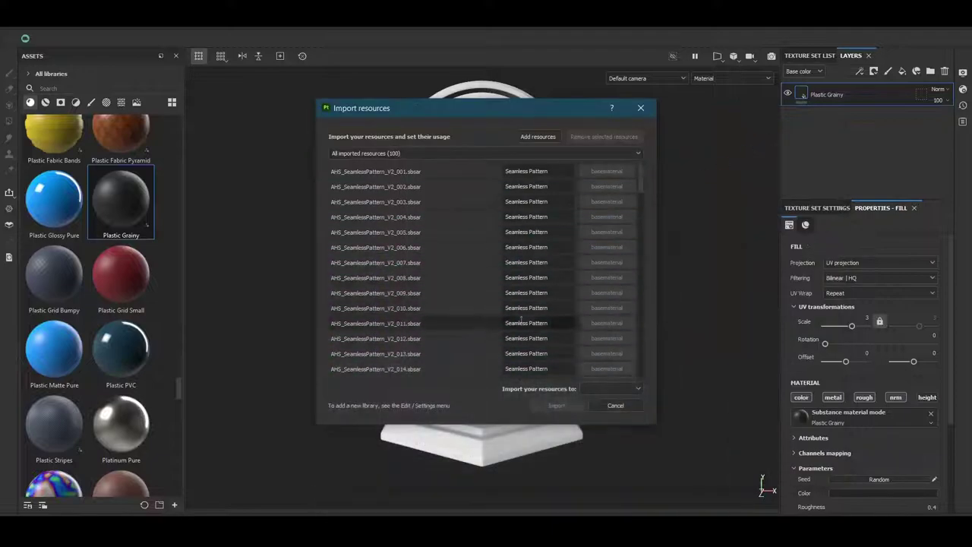
{"action": "scroll", "coordinate": [607, 177], "scroll_direction": "down", "scroll_amount": 14}
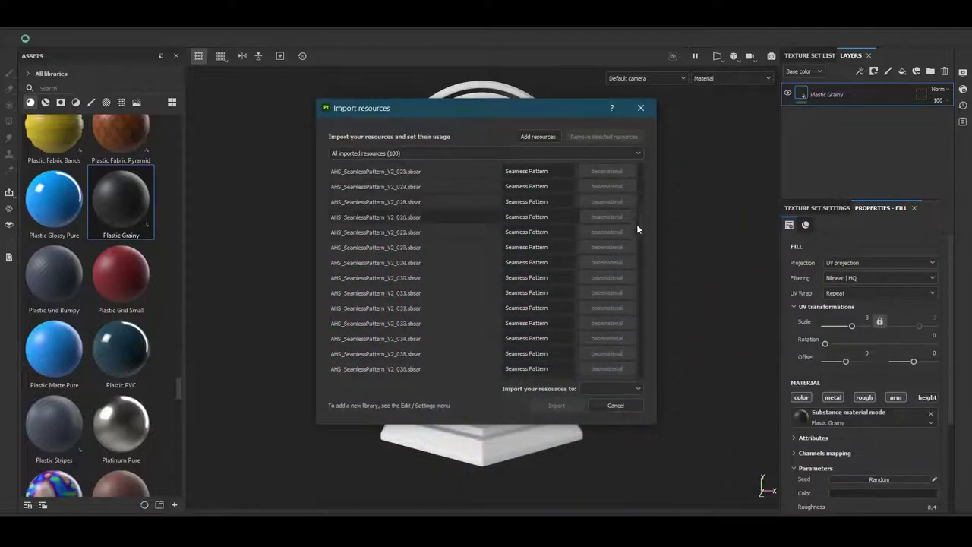
{"action": "scroll", "coordinate": [632, 260], "scroll_direction": "down", "scroll_amount": 5}
{"action": "scroll", "coordinate": [639, 303], "scroll_direction": "down", "scroll_amount": 5}
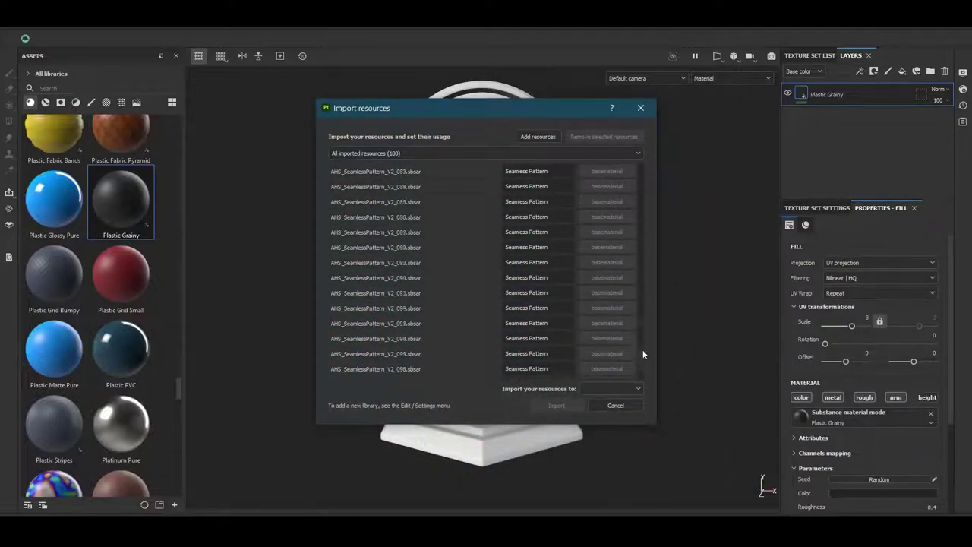
{"action": "scroll", "coordinate": [637, 358], "scroll_direction": "down", "scroll_amount": 2}
{"action": "left_click", "coordinate": [616, 389]}
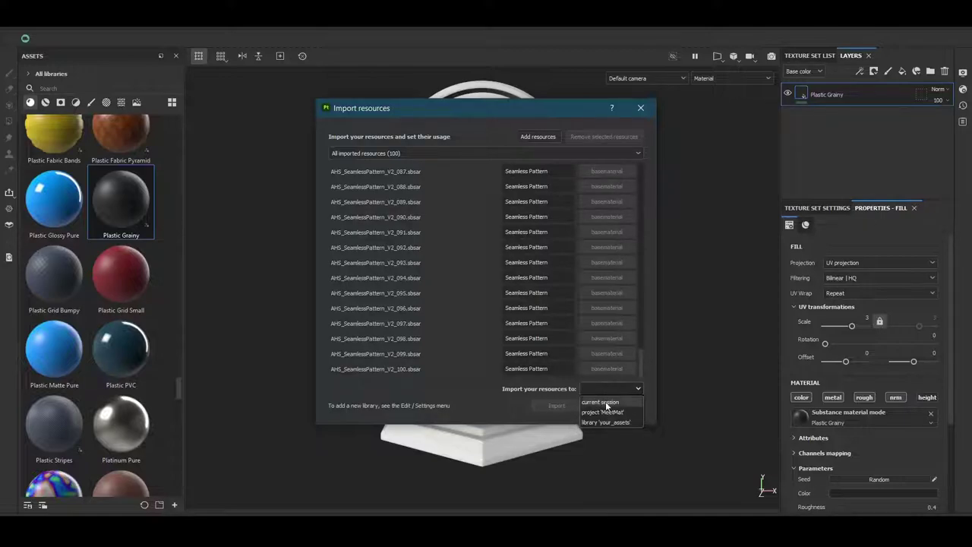
{"action": "left_click", "coordinate": [605, 402]}
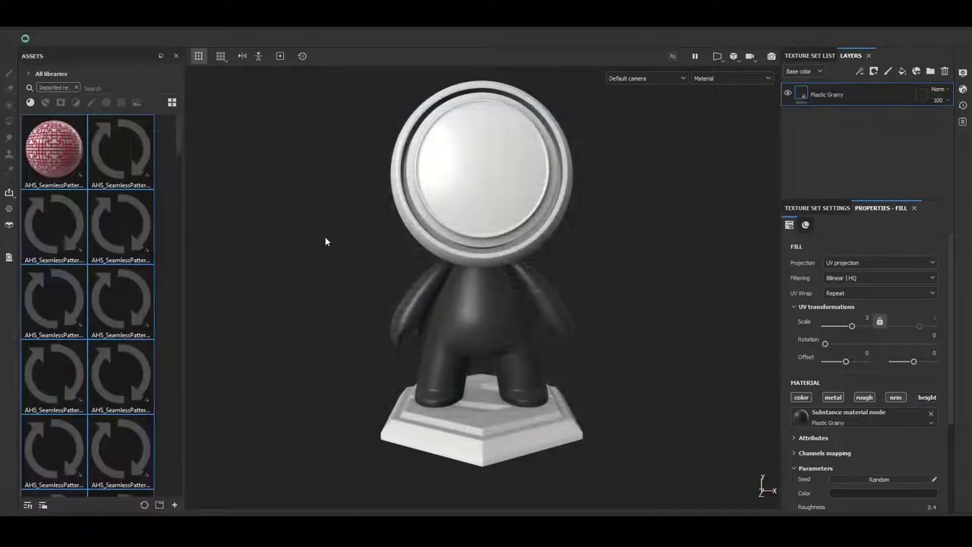
Step: Apply the AHS_SeamlessPattern_Vol02_034 material to the mannequin body as a new fill layer
{"action": "left_click_drag", "start_coordinate": [395, 295], "coordinate": [429, 287], "text": "alt"}
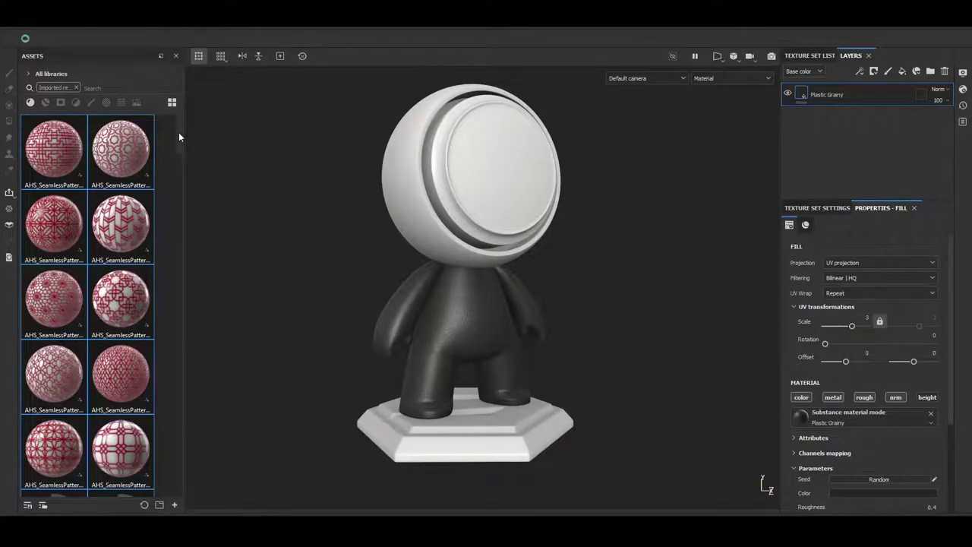
{"action": "left_click_drag", "start_coordinate": [180, 137], "coordinate": [177, 250]}
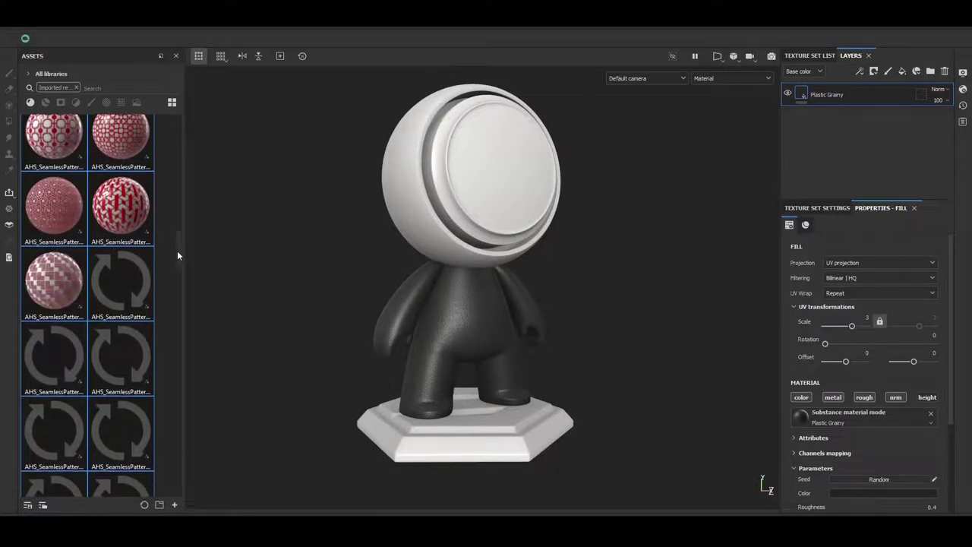
{"action": "mouse_move", "coordinate": [121, 199]}
{"action": "left_mouse_down"}
{"action": "mouse_move", "coordinate": [453, 330]}
{"action": "mouse_move", "coordinate": [547, 279]}
{"action": "left_mouse_up"}
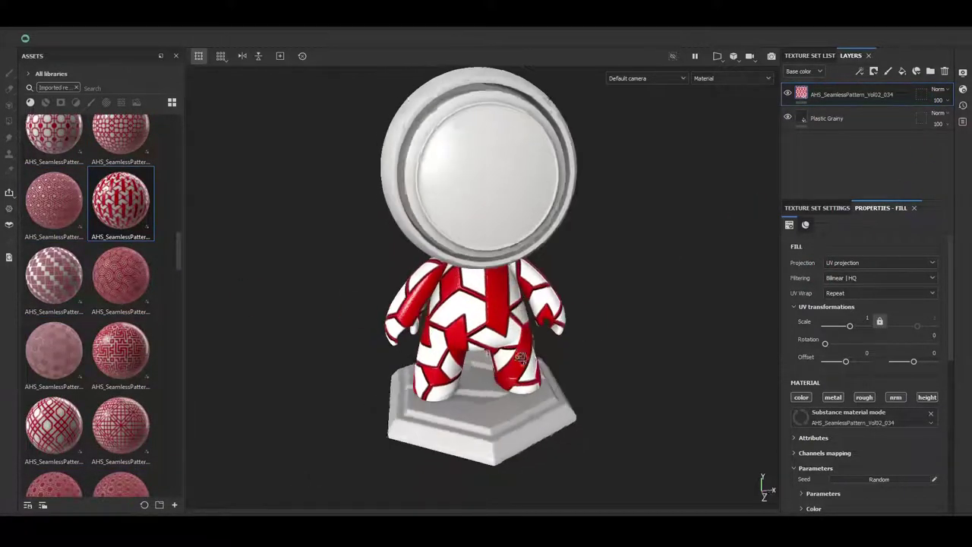
Step: Preview the layers in the Normal and Height channels, checking blend modes, then return to Base color
{"action": "scroll", "coordinate": [547, 280], "scroll_direction": "up", "scroll_amount": 3}
{"action": "left_click", "coordinate": [803, 71]}
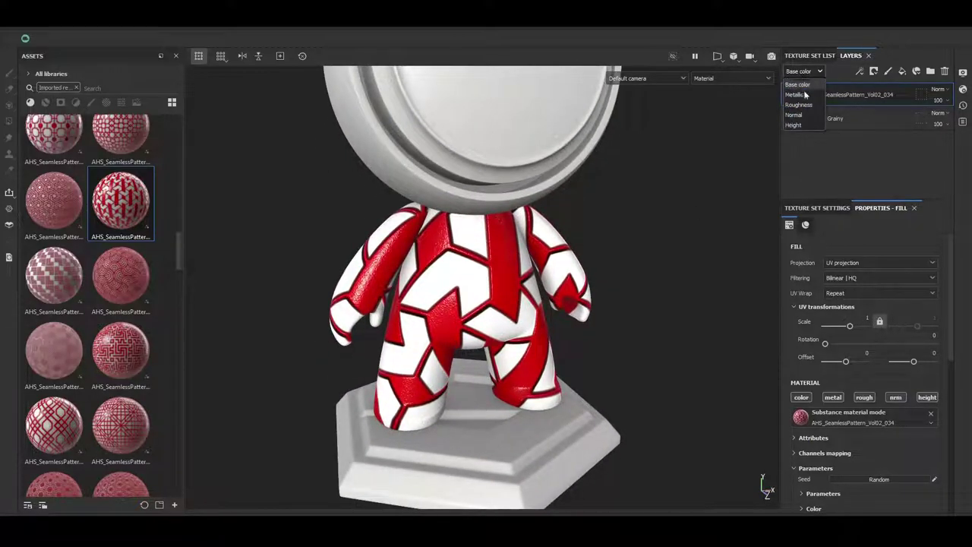
{"action": "left_click", "coordinate": [794, 115]}
{"action": "left_click", "coordinate": [938, 89]}
{"action": "left_click", "coordinate": [913, 100]}
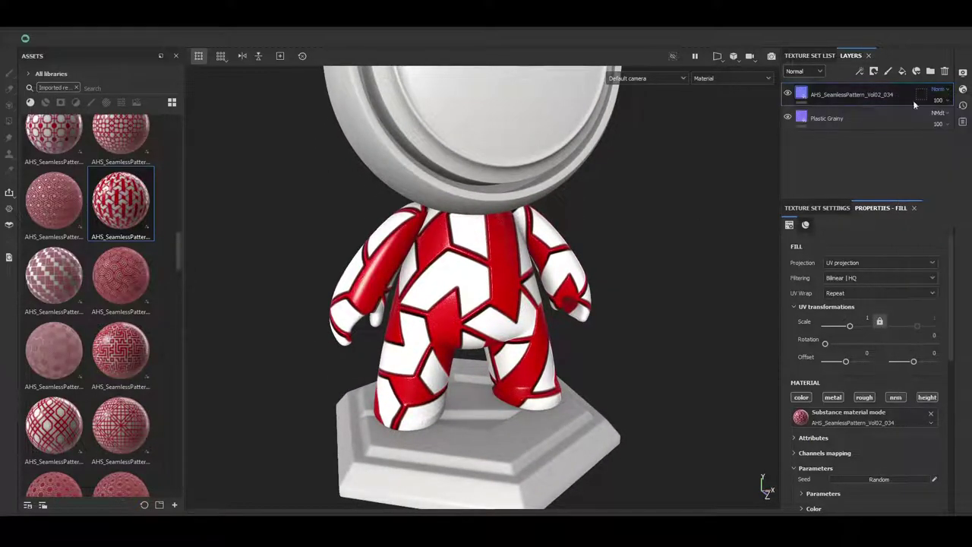
{"action": "left_click", "coordinate": [809, 71]}
{"action": "left_click", "coordinate": [794, 119]}
{"action": "left_click", "coordinate": [938, 89]}
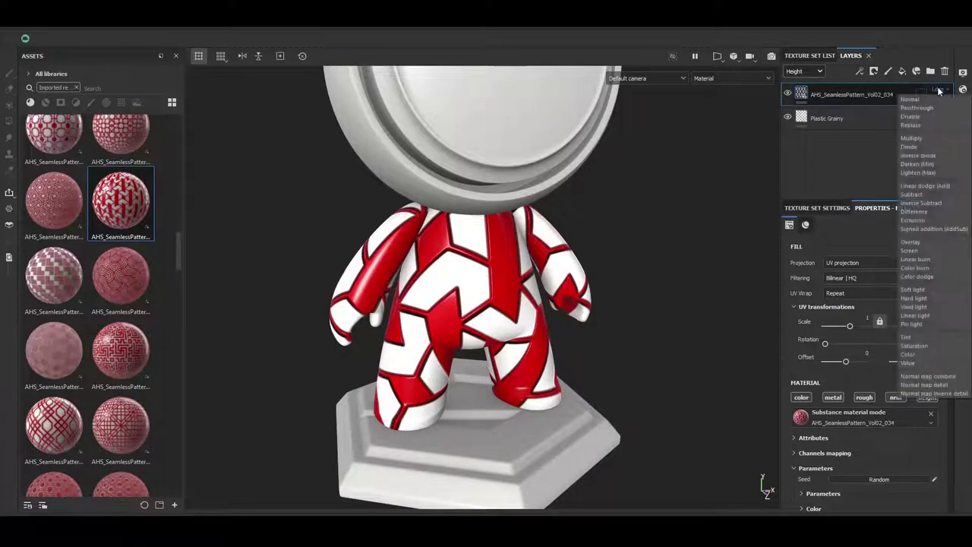
{"action": "left_click", "coordinate": [919, 101]}
{"action": "left_click", "coordinate": [804, 71]}
{"action": "left_click", "coordinate": [794, 84]}
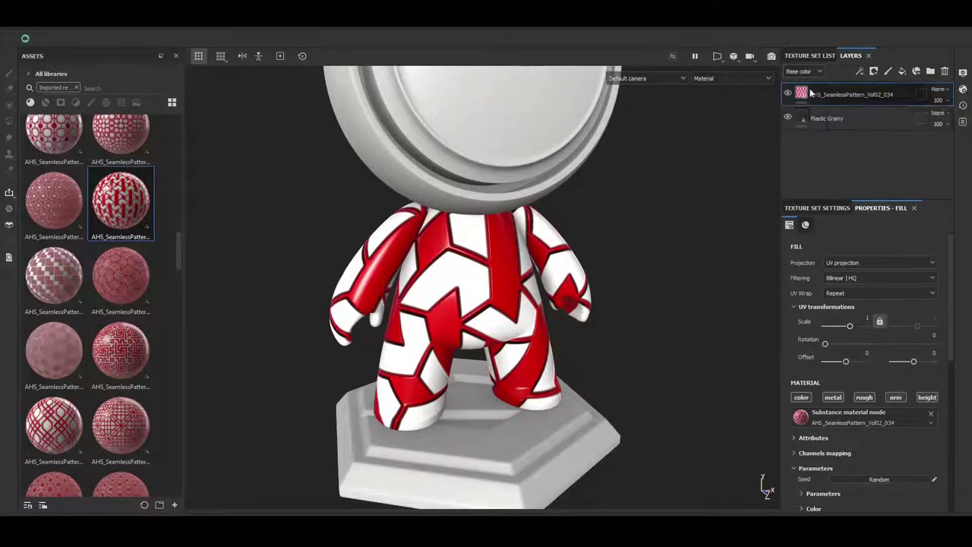
Step: Switch the body's shader from asm-metal-rough to pbr-metal
{"action": "left_click", "coordinate": [963, 89]}
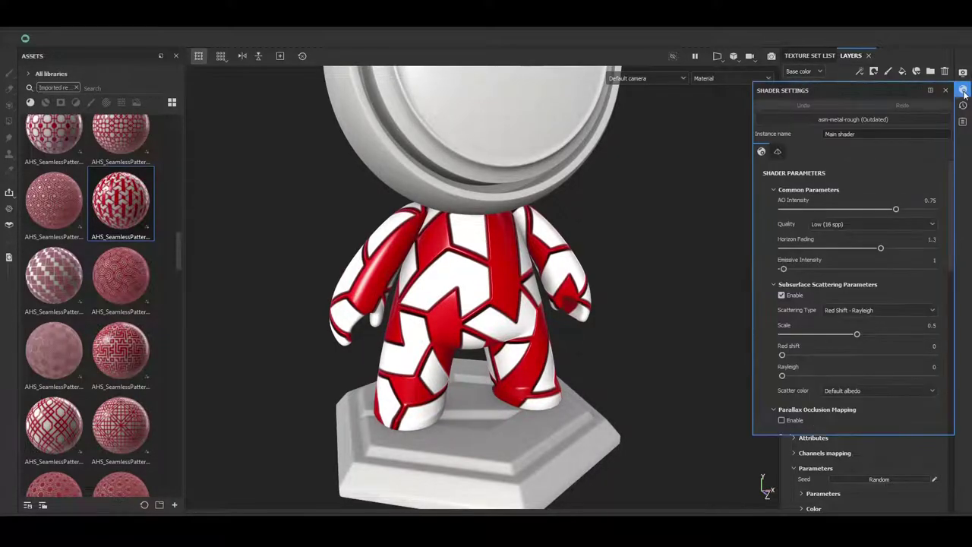
{"action": "left_click", "coordinate": [840, 121]}
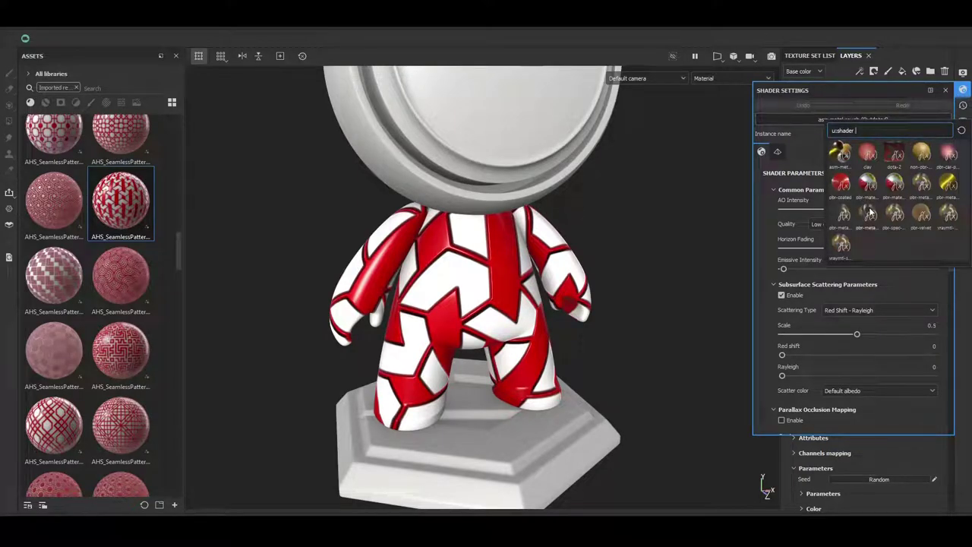
{"action": "left_click", "coordinate": [869, 213]}
{"action": "left_click", "coordinate": [945, 90]}
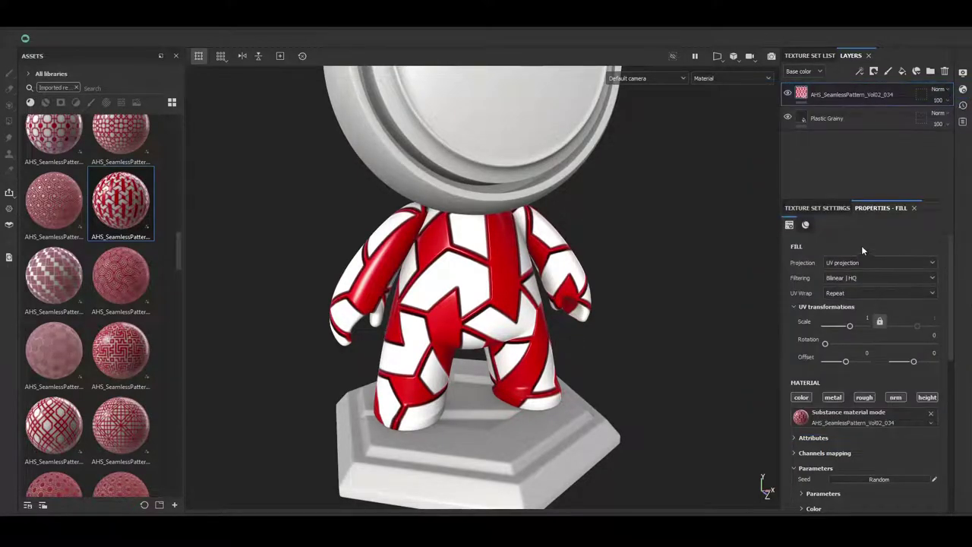
Step: Add Ambient occlusion and Opacity channels to the 02_Body texture set
{"action": "left_click", "coordinate": [830, 209]}
{"action": "left_click", "coordinate": [931, 365]}
{"action": "left_click", "coordinate": [915, 378]}
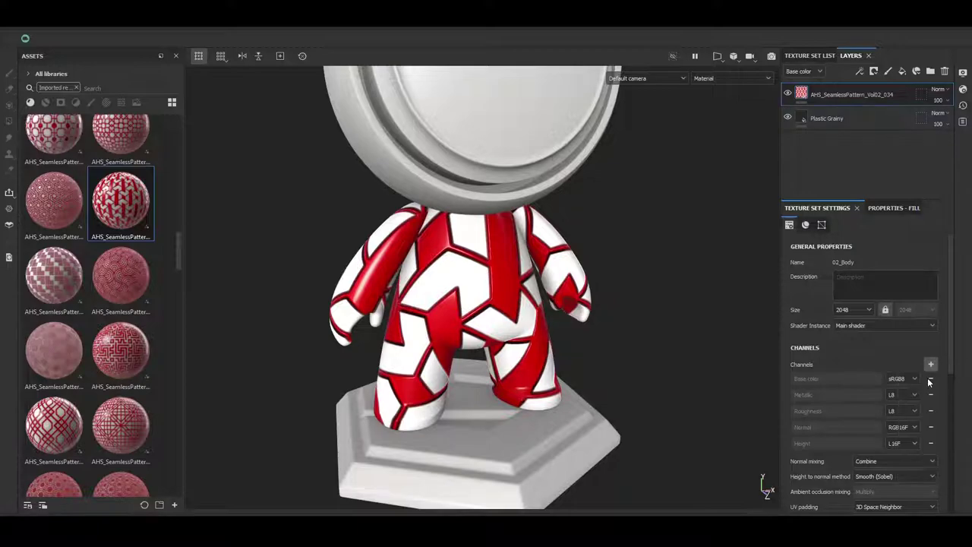
{"action": "left_click", "coordinate": [931, 364]}
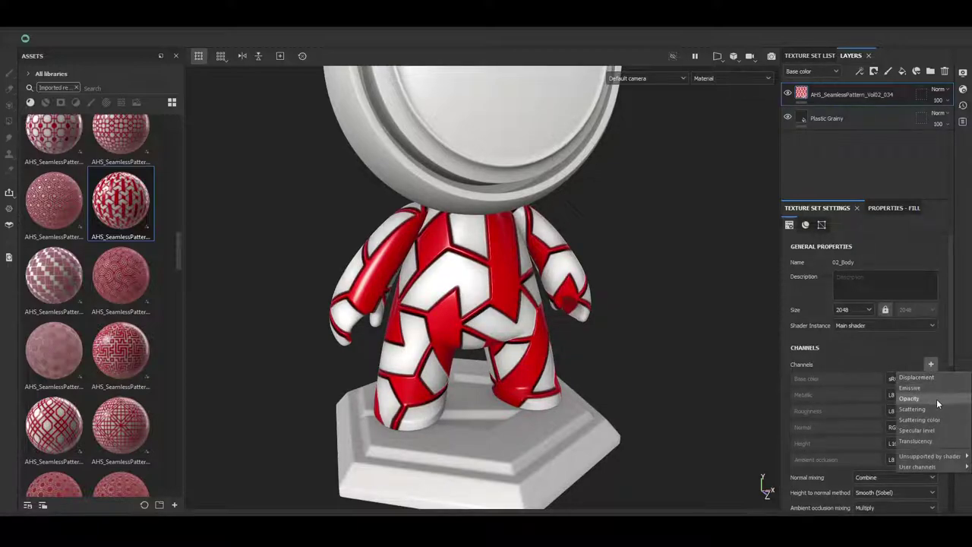
{"action": "left_click", "coordinate": [930, 398]}
{"action": "left_click", "coordinate": [894, 207]}
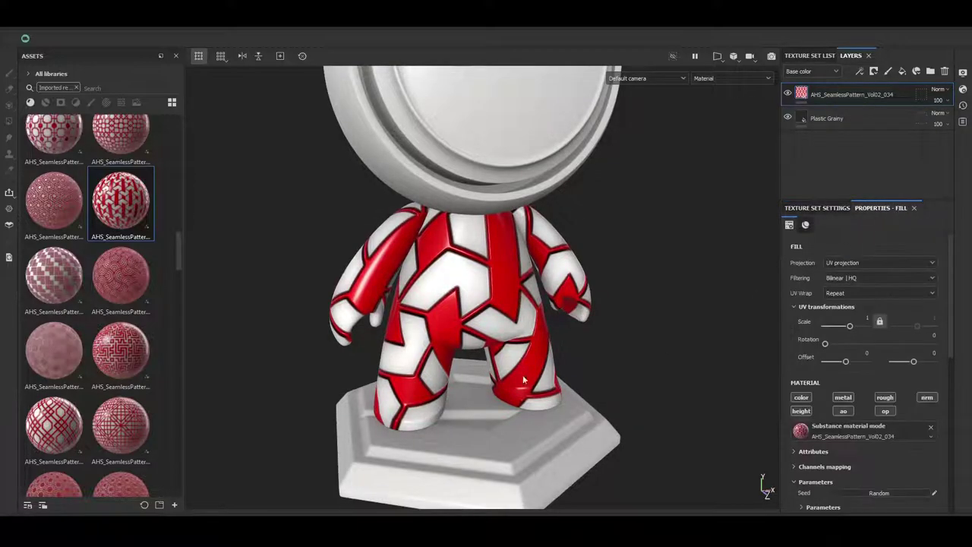
Step: Set the pattern fill's UV scale to 2, then to 3
{"action": "left_click_drag", "start_coordinate": [523, 375], "coordinate": [487, 335], "text": "alt"}
{"action": "scroll", "coordinate": [597, 346], "scroll_direction": "up", "scroll_amount": 2}
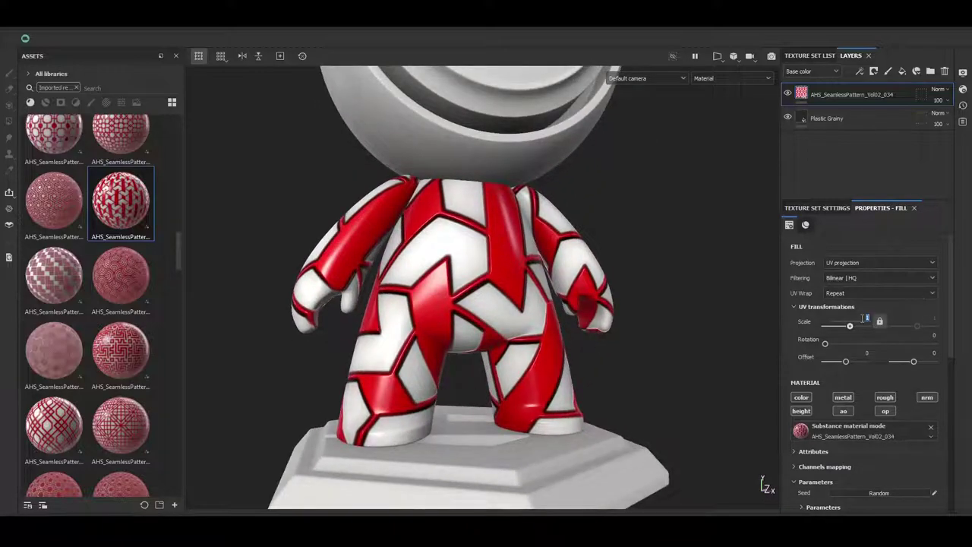
{"action": "type", "text": "2"}
{"action": "key", "text": "Return"}
{"action": "left_click_drag", "start_coordinate": [705, 343], "coordinate": [753, 339], "text": "alt"}
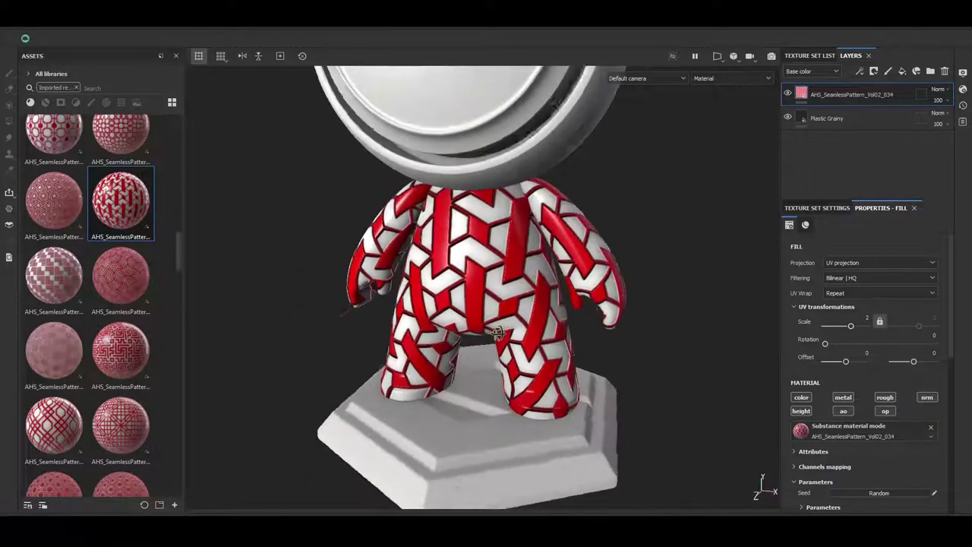
{"action": "type", "text": "3"}
{"action": "key", "text": "Return"}
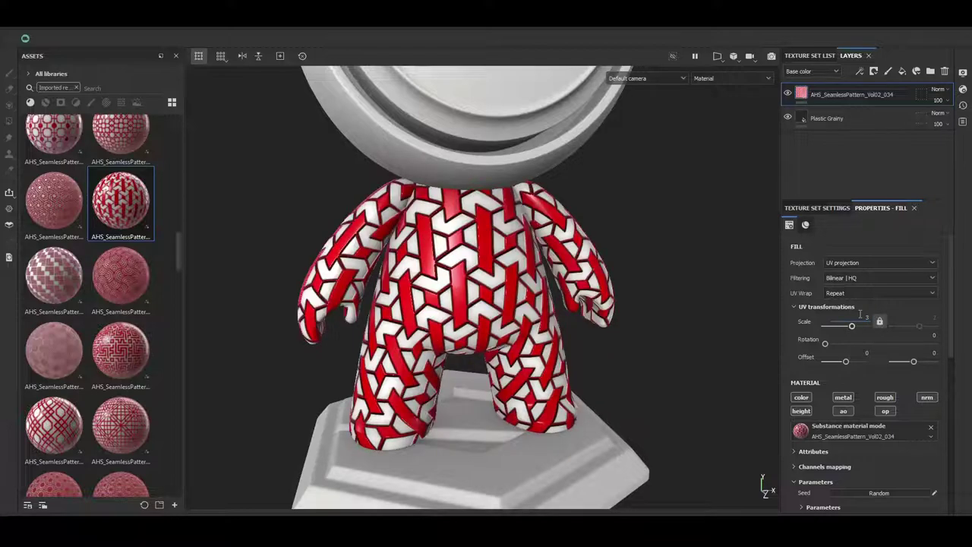
{"action": "left_click_drag", "start_coordinate": [562, 296], "coordinate": [585, 298], "text": "alt"}
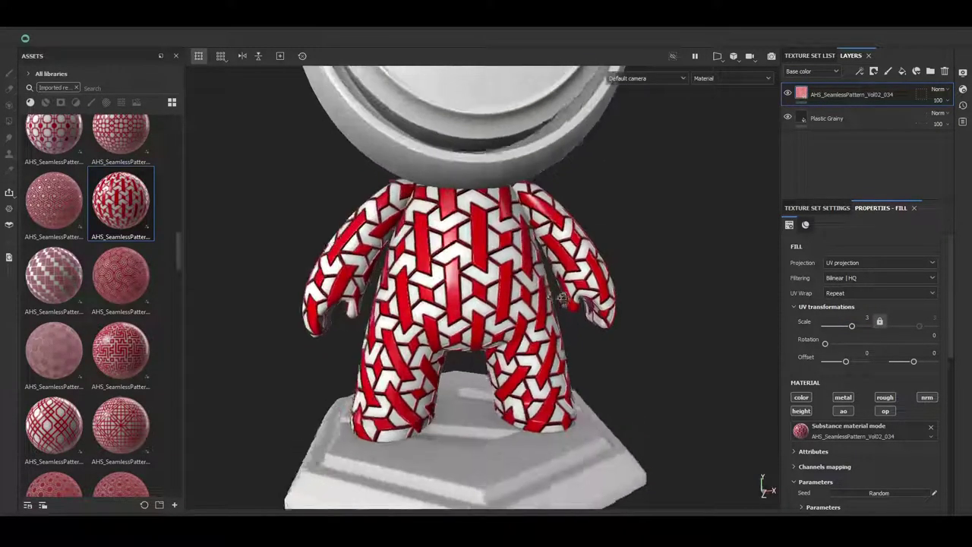
{"action": "scroll", "coordinate": [846, 392], "scroll_direction": "down", "scroll_amount": 3}
{"action": "scroll", "coordinate": [846, 392], "scroll_direction": "down", "scroll_amount": 1}
Step: Lower the pattern tile count from 3 to 2, and try inverting the pattern before turning inversion off
{"action": "scroll", "coordinate": [796, 342], "scroll_direction": "down", "scroll_amount": 1}
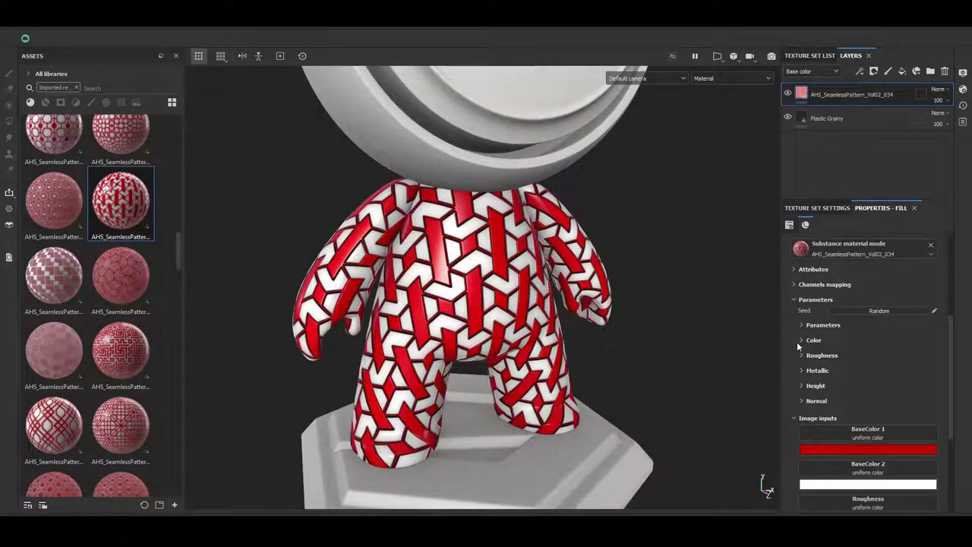
{"action": "left_click", "coordinate": [801, 324]}
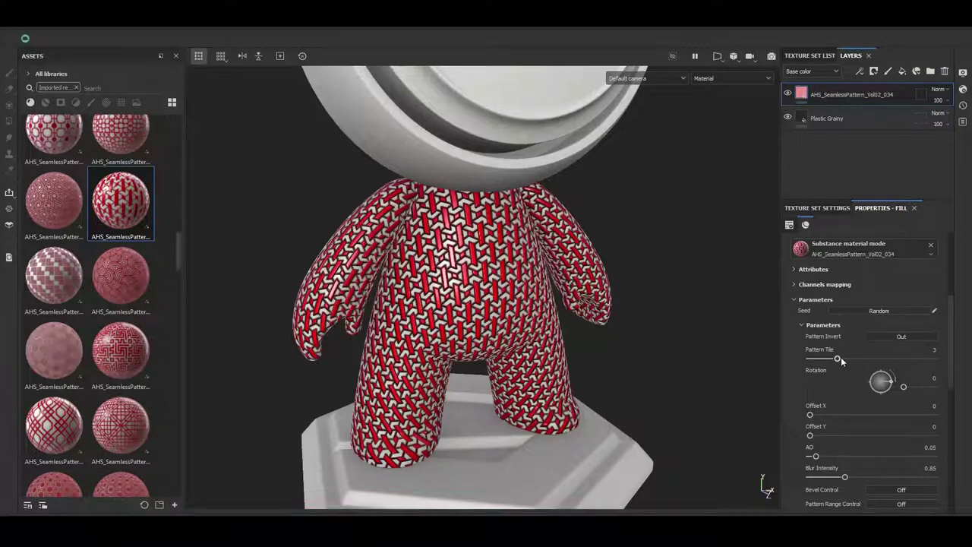
{"action": "left_click_drag", "start_coordinate": [840, 359], "coordinate": [809, 358]}
{"action": "left_click", "coordinate": [894, 335]}
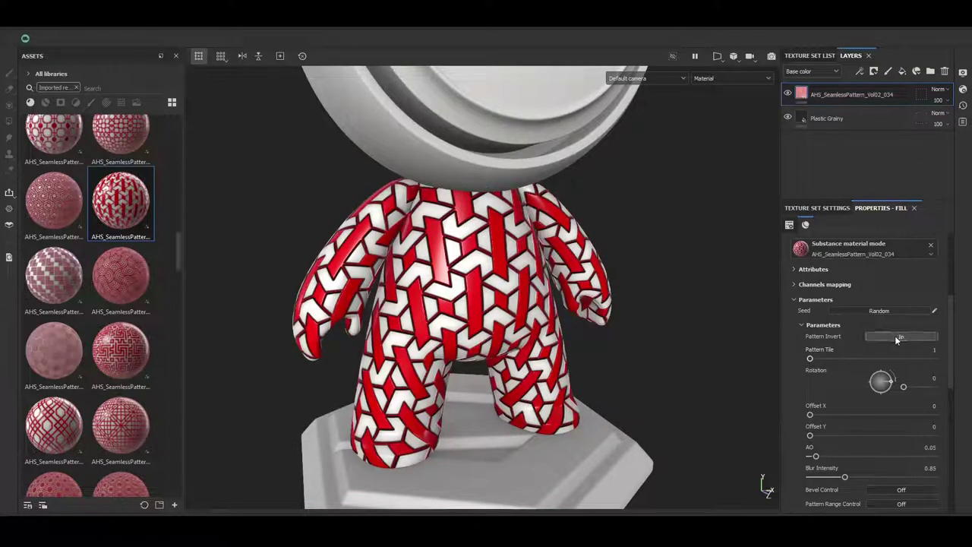
{"action": "left_click_drag", "start_coordinate": [471, 273], "coordinate": [371, 250], "text": "alt"}
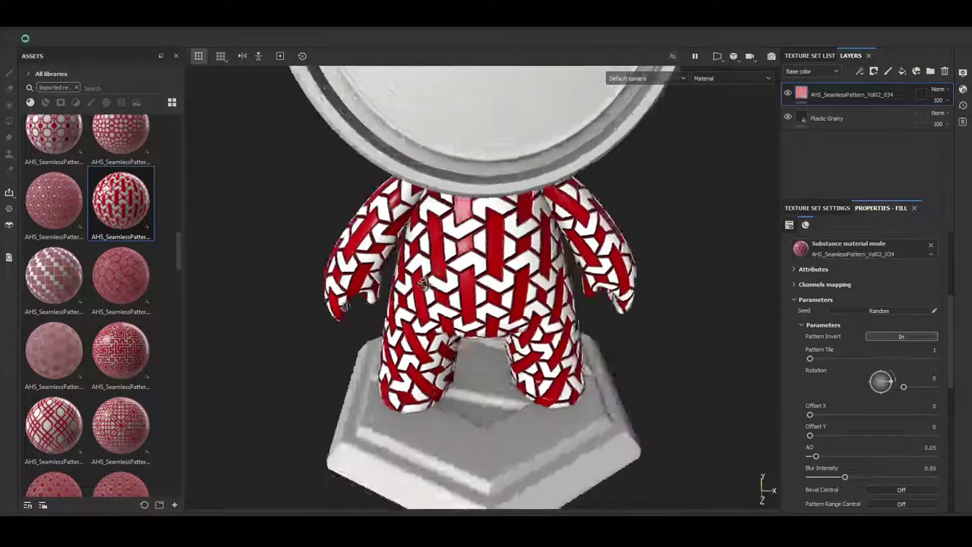
{"action": "left_click", "coordinate": [902, 336]}
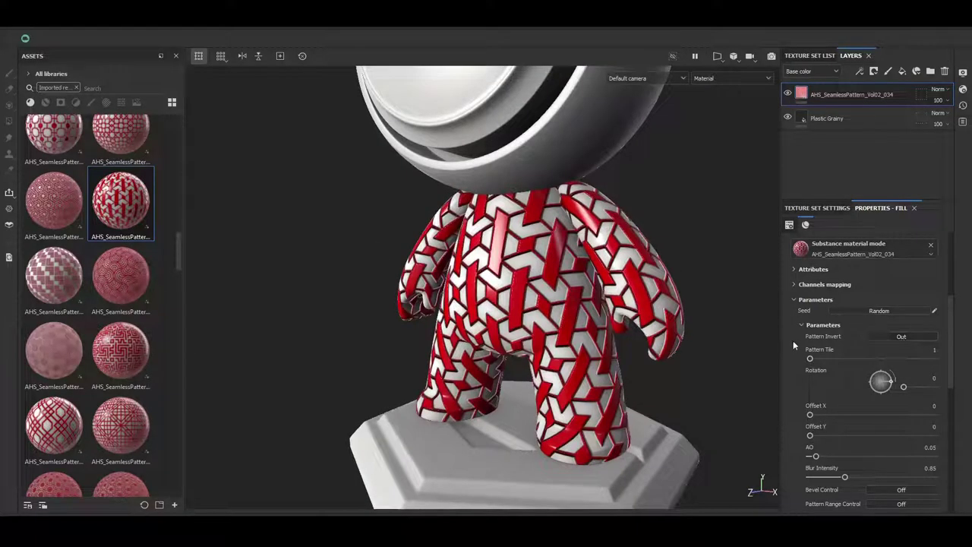
{"action": "scroll", "coordinate": [881, 342], "scroll_direction": "down", "scroll_amount": 2}
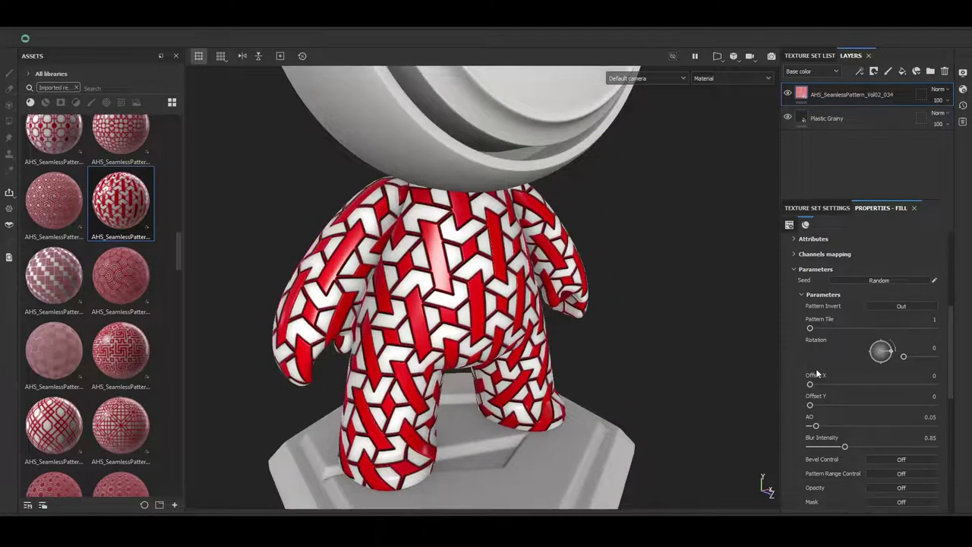
Step: Rotate the pattern to 33 and test the X and Y offsets, then reset both to 0
{"action": "mouse_move", "coordinate": [890, 322]}
{"action": "left_mouse_down"}
{"action": "mouse_move", "coordinate": [879, 314]}
{"action": "mouse_move", "coordinate": [893, 319]}
{"action": "left_mouse_up"}
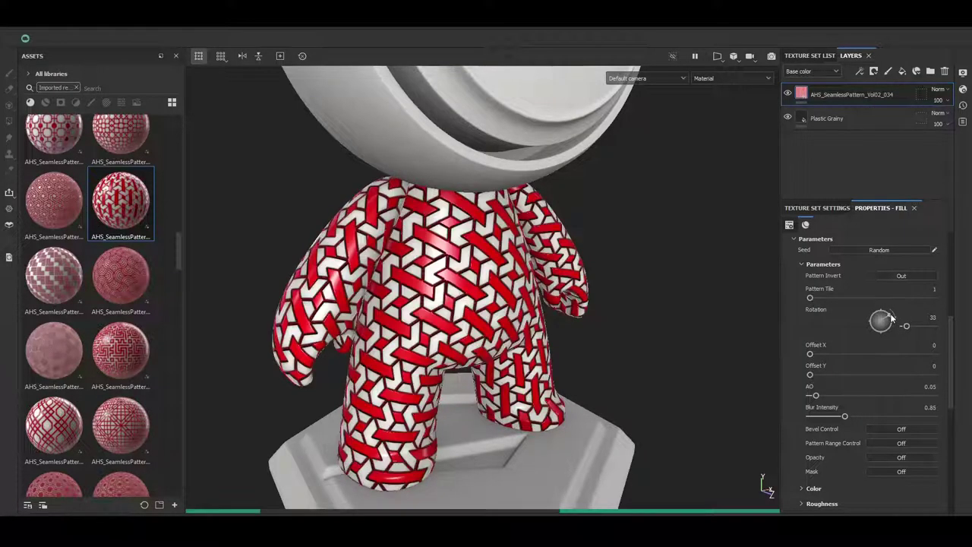
{"action": "left_click", "coordinate": [818, 353]}
{"action": "left_click", "coordinate": [830, 353]}
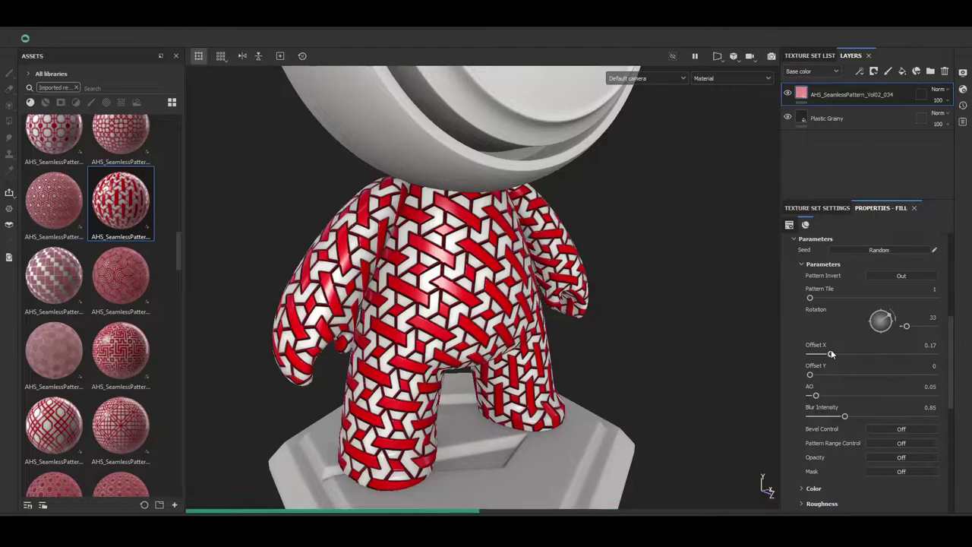
{"action": "left_click", "coordinate": [840, 354]}
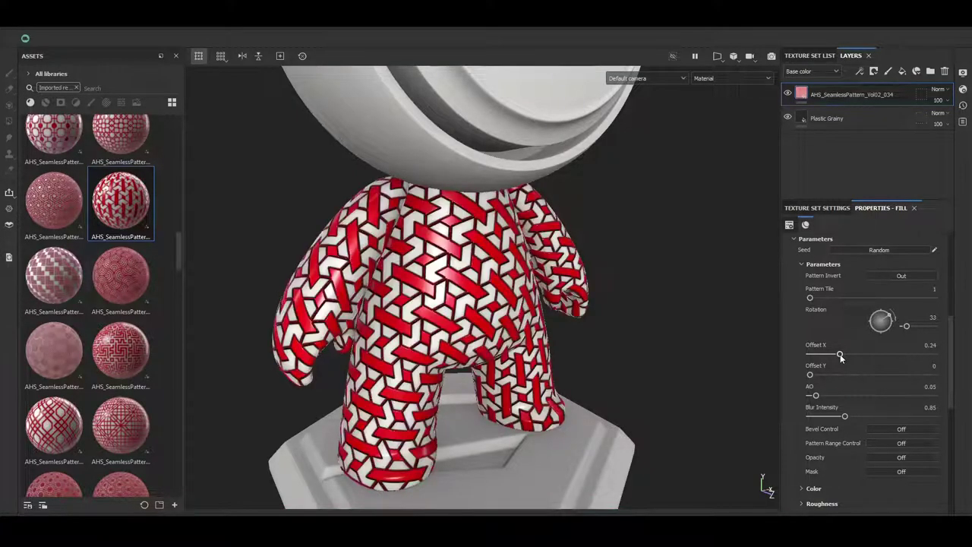
{"action": "left_click", "coordinate": [821, 355]}
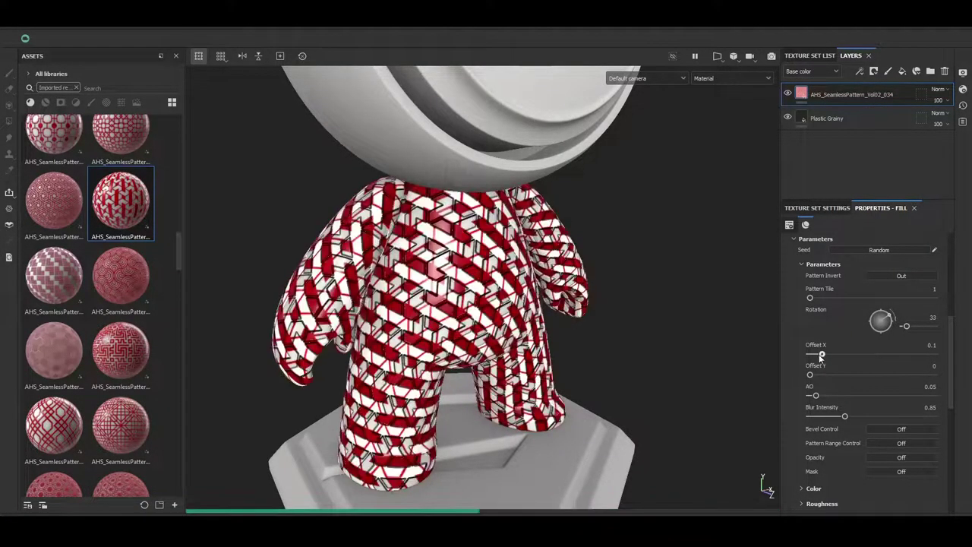
{"action": "left_click_drag", "start_coordinate": [819, 355], "coordinate": [794, 352]}
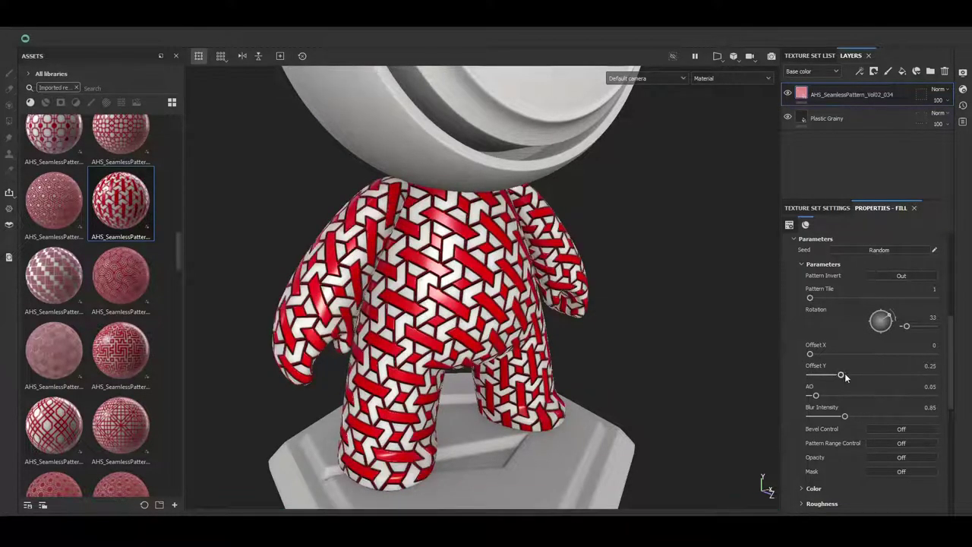
{"action": "left_click_drag", "start_coordinate": [845, 374], "coordinate": [823, 375]}
{"action": "left_click", "coordinate": [793, 370]}
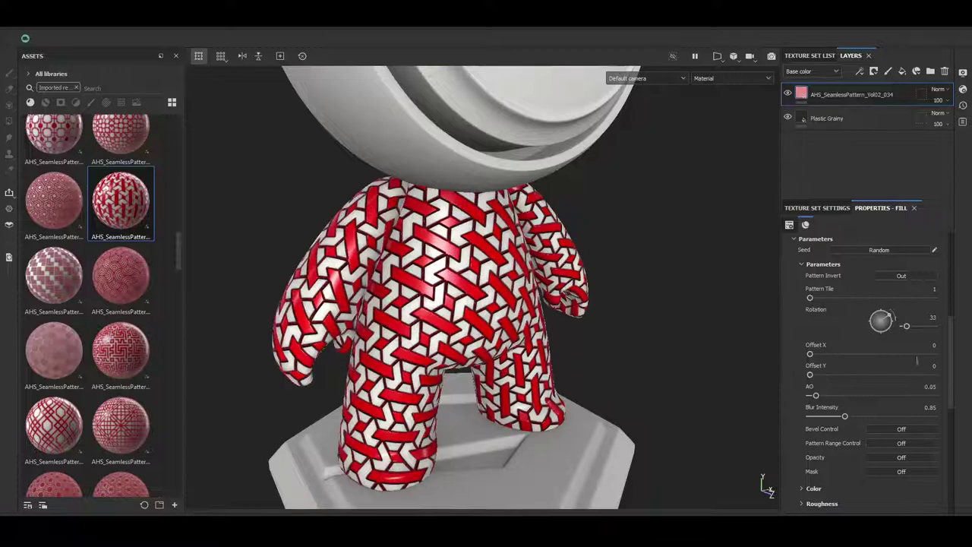
{"action": "left_click_drag", "start_coordinate": [947, 347], "coordinate": [956, 360]}
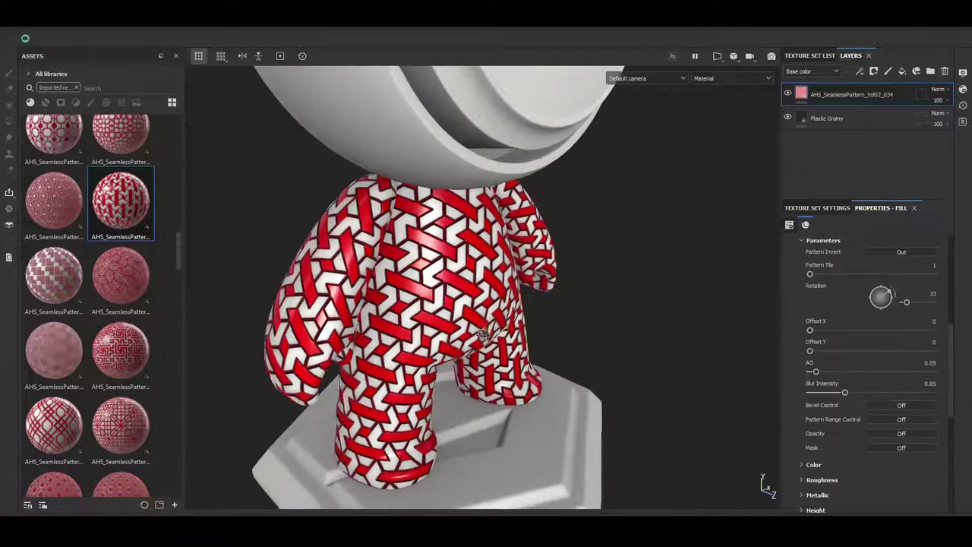
Step: Set the pattern's AO to 0.037 and its blur intensity to 0.34
{"action": "scroll", "coordinate": [445, 286], "scroll_direction": "up", "scroll_amount": 10}
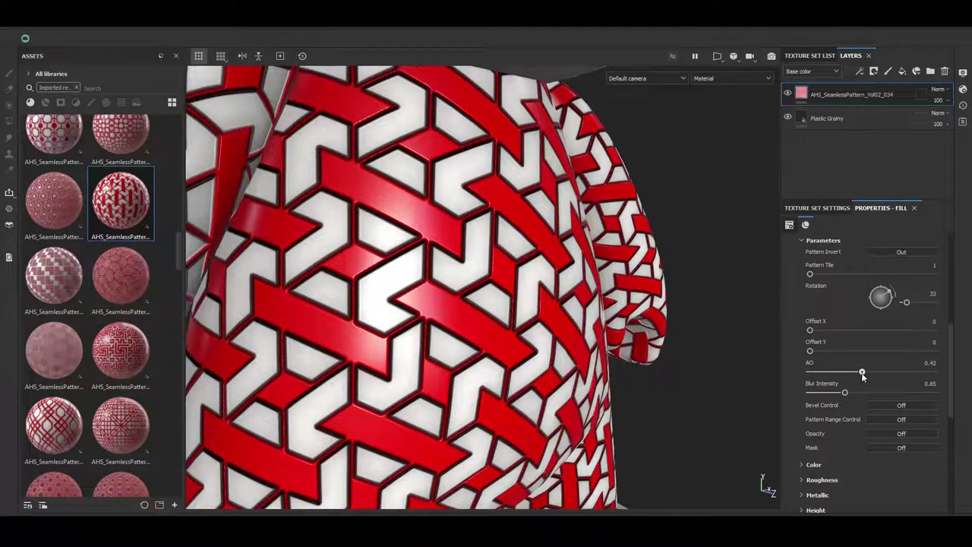
{"action": "left_click_drag", "start_coordinate": [861, 371], "coordinate": [898, 371]}
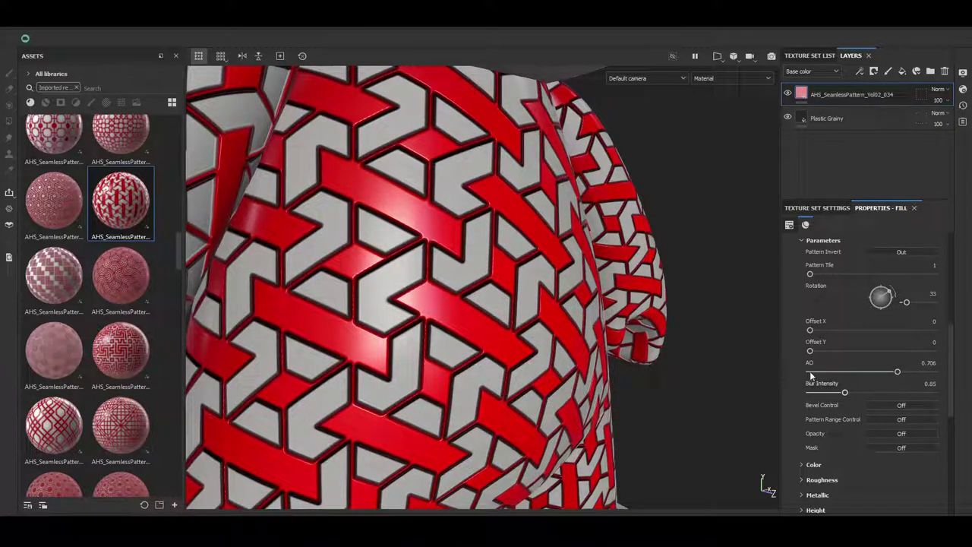
{"action": "left_click", "coordinate": [811, 374]}
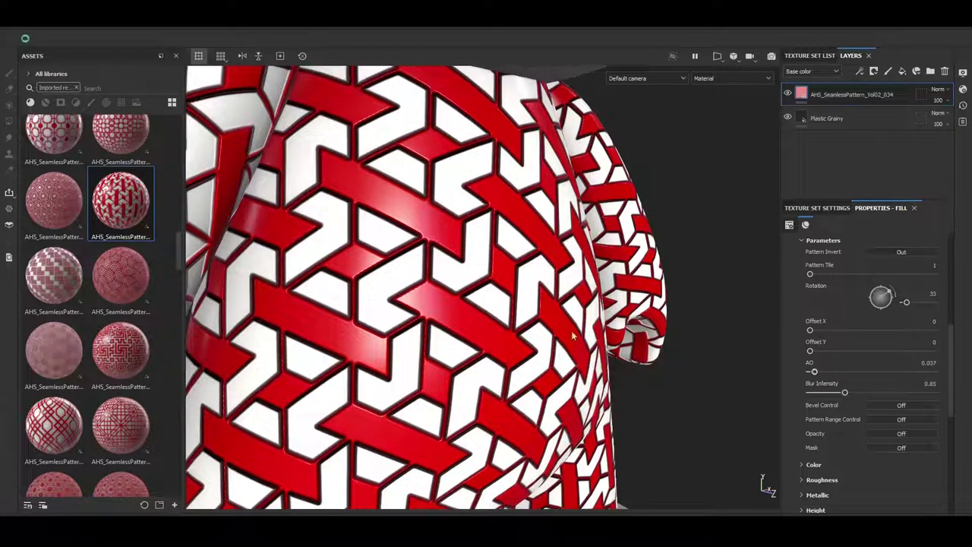
{"action": "scroll", "coordinate": [543, 312], "scroll_direction": "down", "scroll_amount": 5}
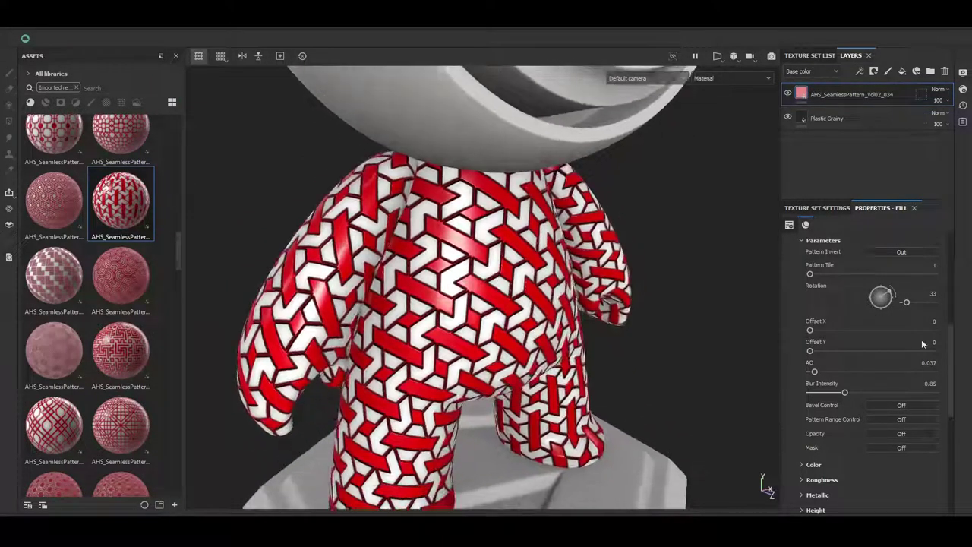
{"action": "scroll", "coordinate": [486, 294], "scroll_direction": "up", "scroll_amount": 3}
{"action": "scroll", "coordinate": [485, 294], "scroll_direction": "up", "scroll_amount": 2}
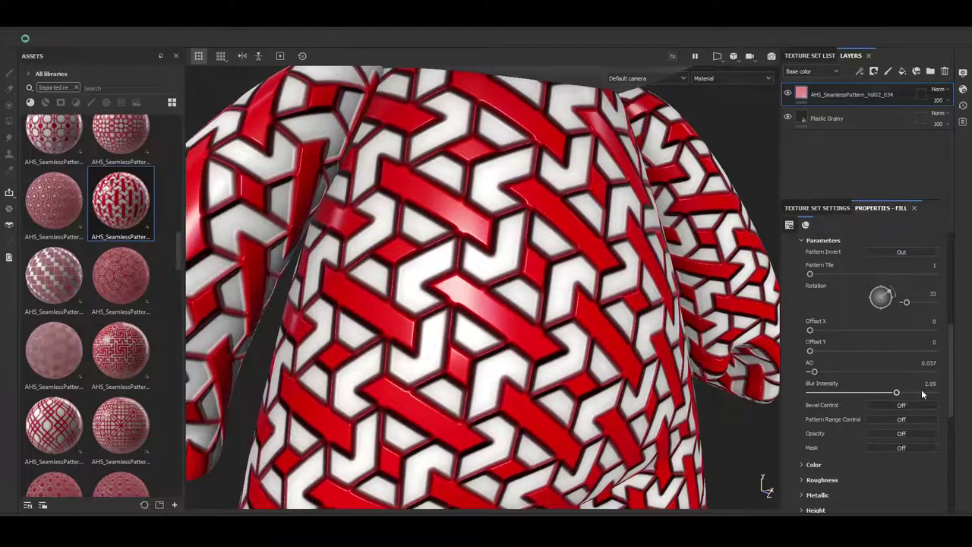
{"action": "left_click_drag", "start_coordinate": [923, 393], "coordinate": [924, 394]}
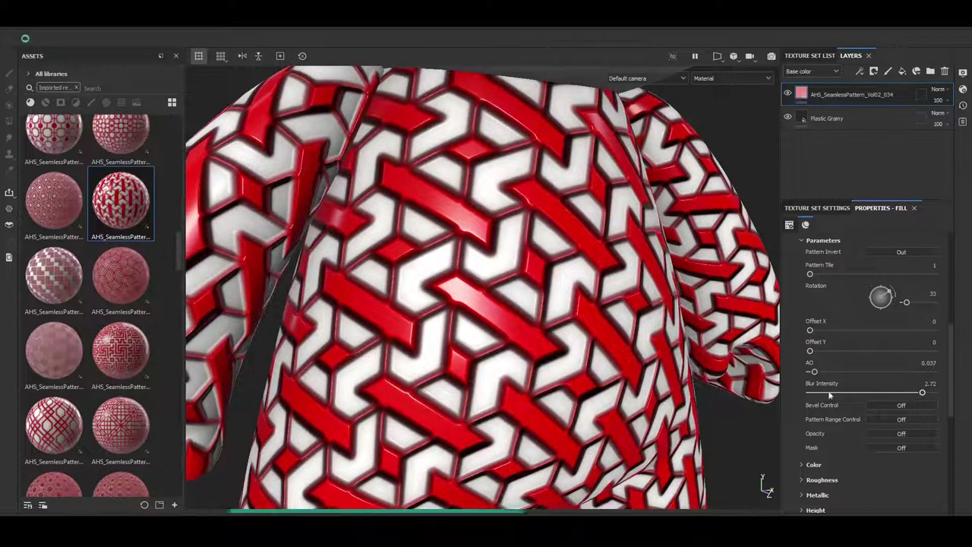
{"action": "left_click", "coordinate": [825, 392]}
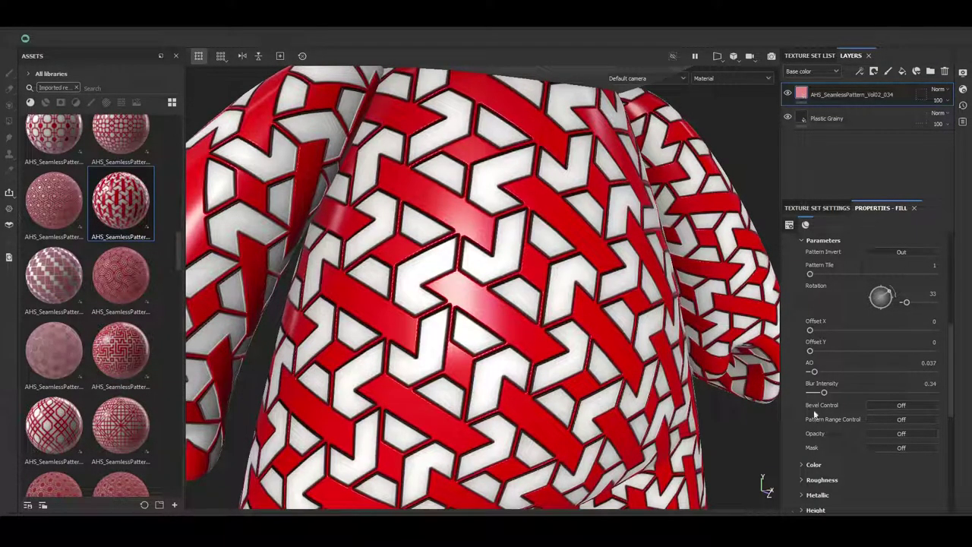
Step: Try bevel control with a negative distance and smoothing 1.98, then turn bevelling off
{"action": "scroll", "coordinate": [885, 328], "scroll_direction": "down", "scroll_amount": 3}
{"action": "left_click", "coordinate": [899, 315]}
{"action": "left_click", "coordinate": [901, 335]}
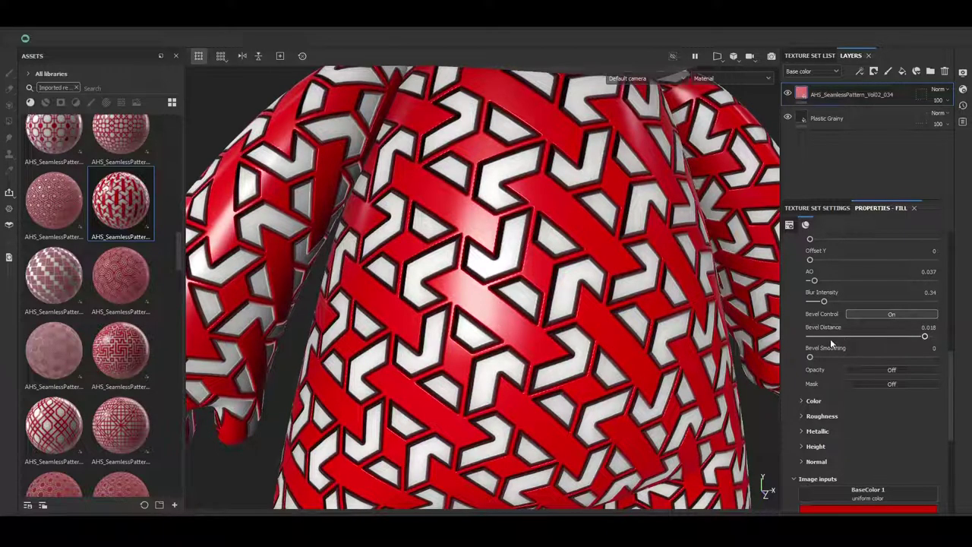
{"action": "left_click", "coordinate": [829, 336]}
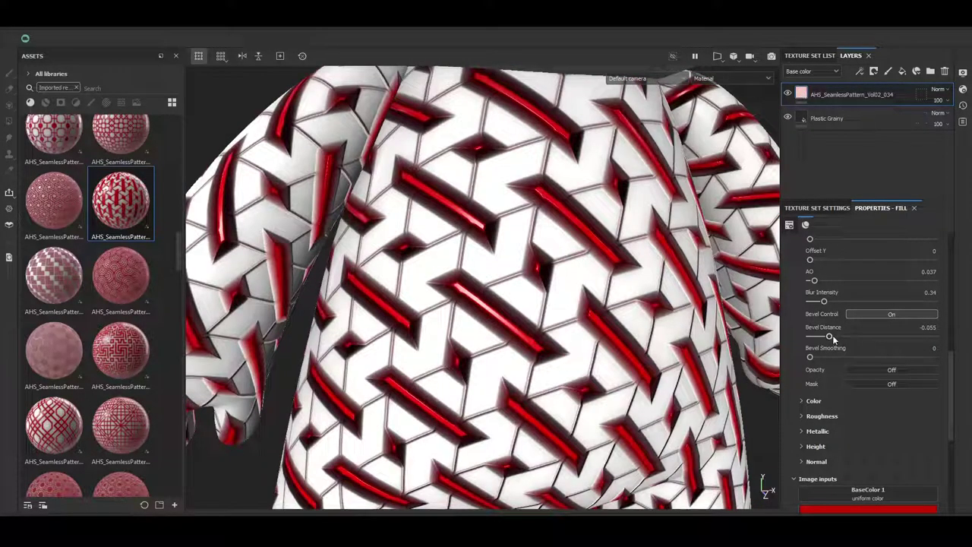
{"action": "left_click", "coordinate": [857, 337]}
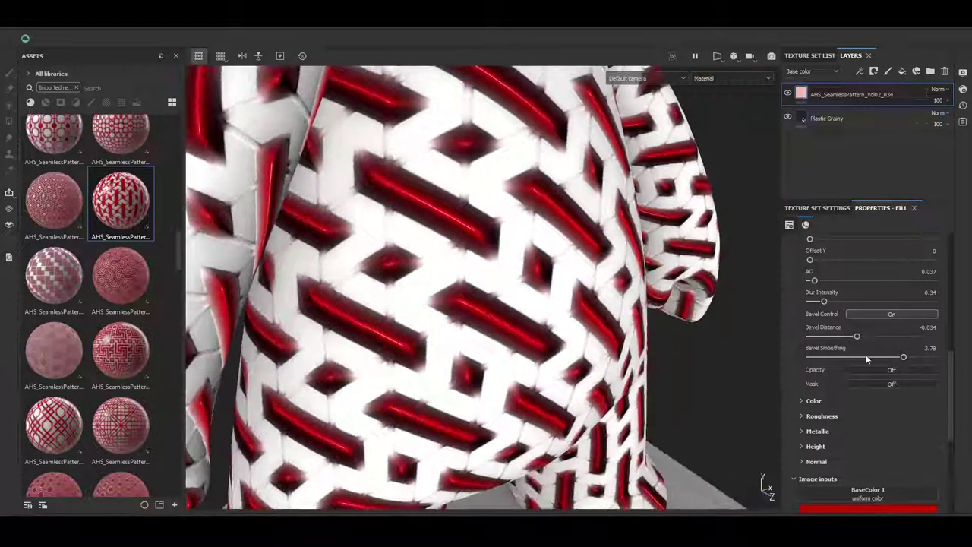
{"action": "left_click", "coordinate": [859, 357]}
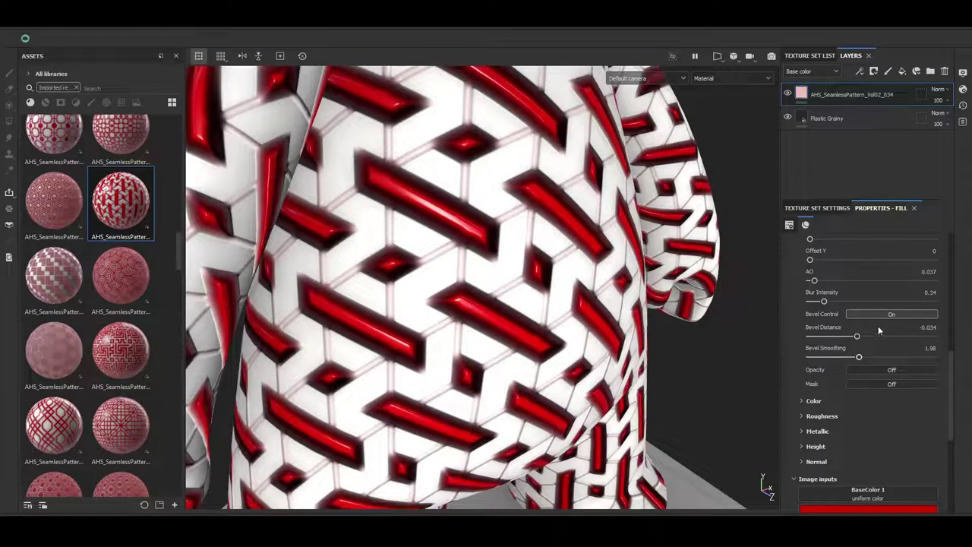
{"action": "left_click", "coordinate": [881, 313]}
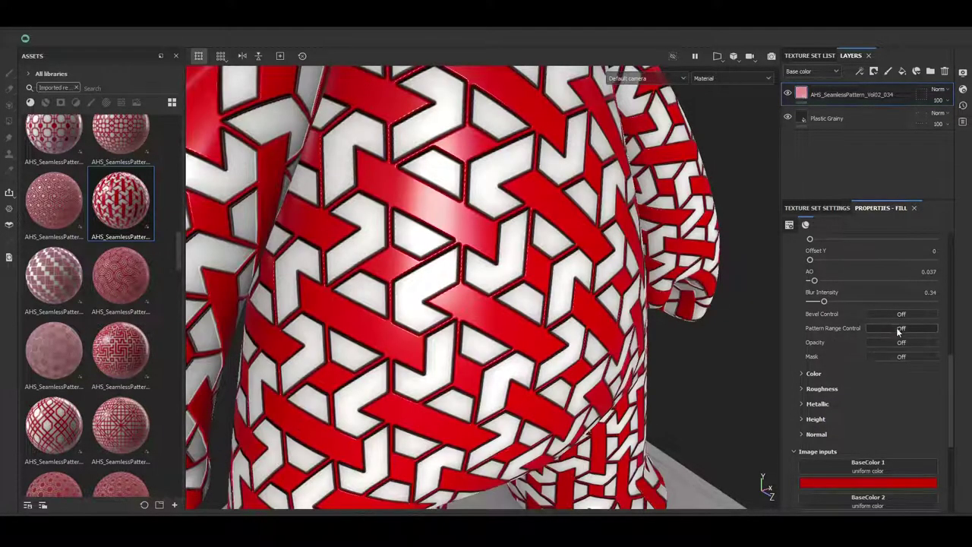
Step: Test pattern range values from 0.12 to 0.94 and contrast, set blur intensity to 0.49, then disable pattern range control
{"action": "left_click", "coordinate": [896, 328]}
{"action": "scroll", "coordinate": [811, 349], "scroll_direction": "up", "scroll_amount": 1}
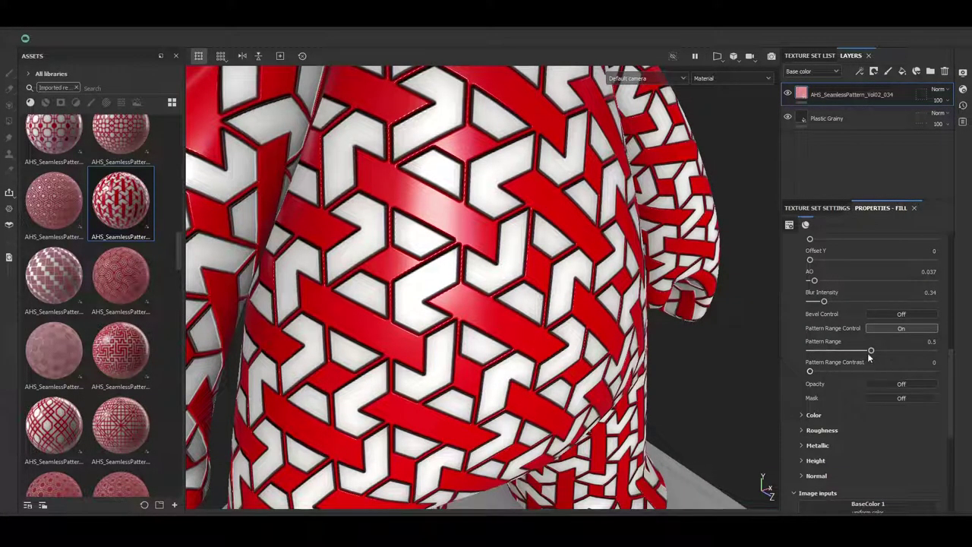
{"action": "left_click", "coordinate": [914, 350]}
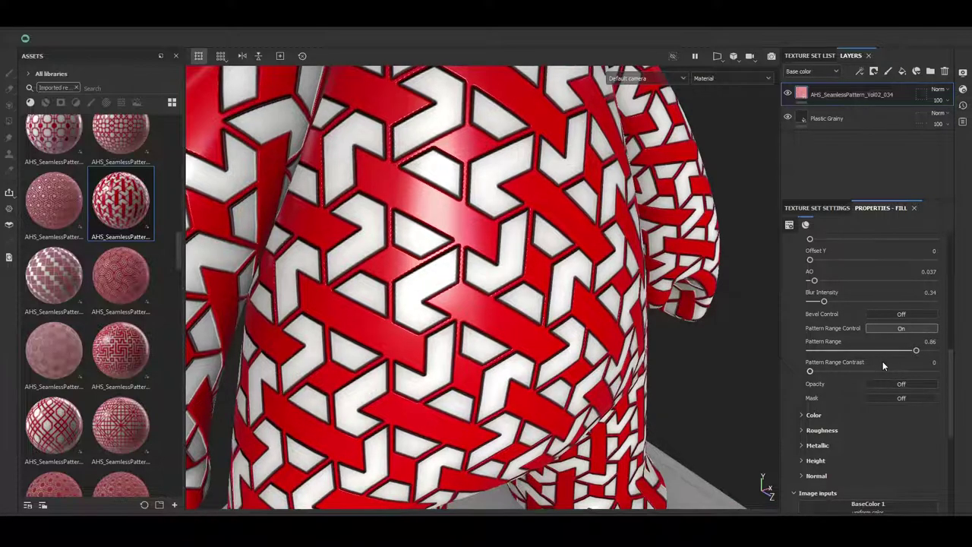
{"action": "left_click", "coordinate": [823, 349]}
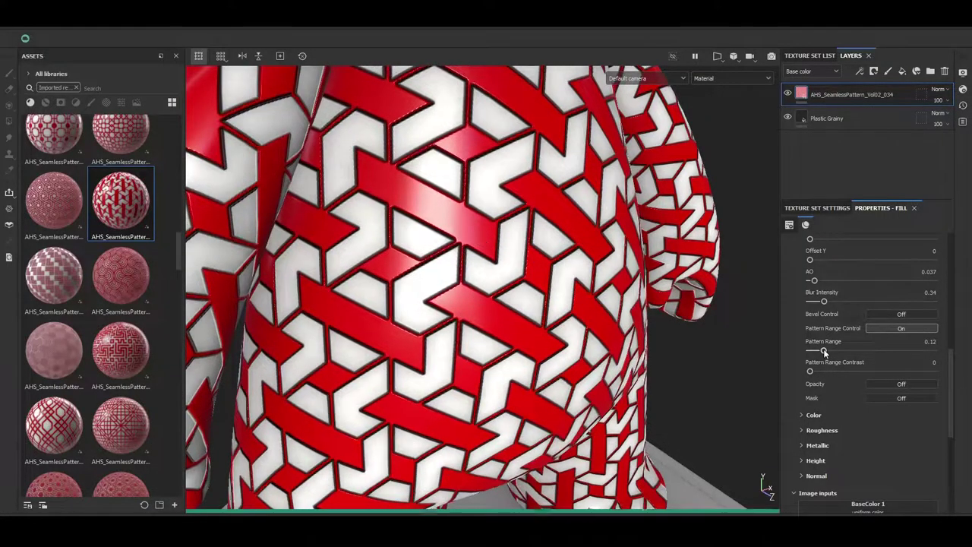
{"action": "left_click", "coordinate": [896, 302]}
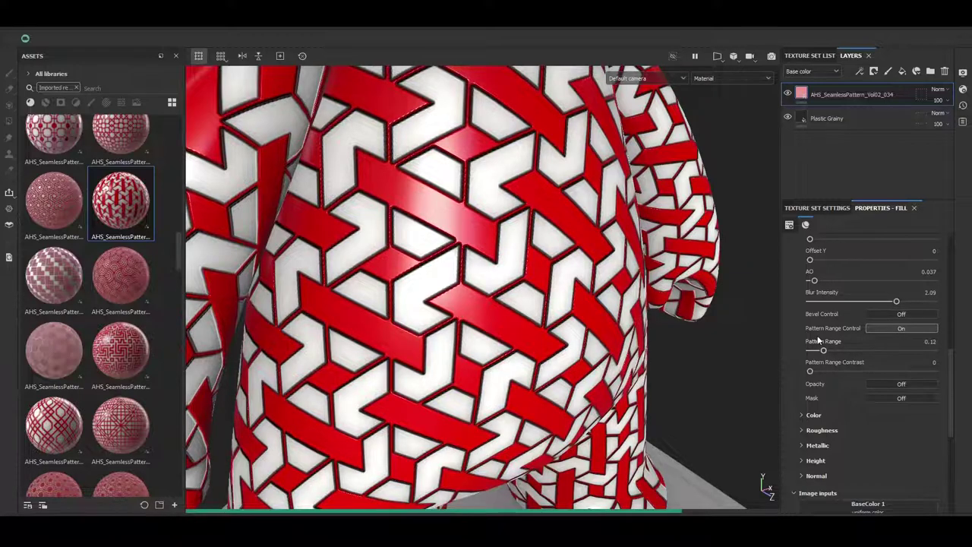
{"action": "left_click", "coordinate": [915, 351]}
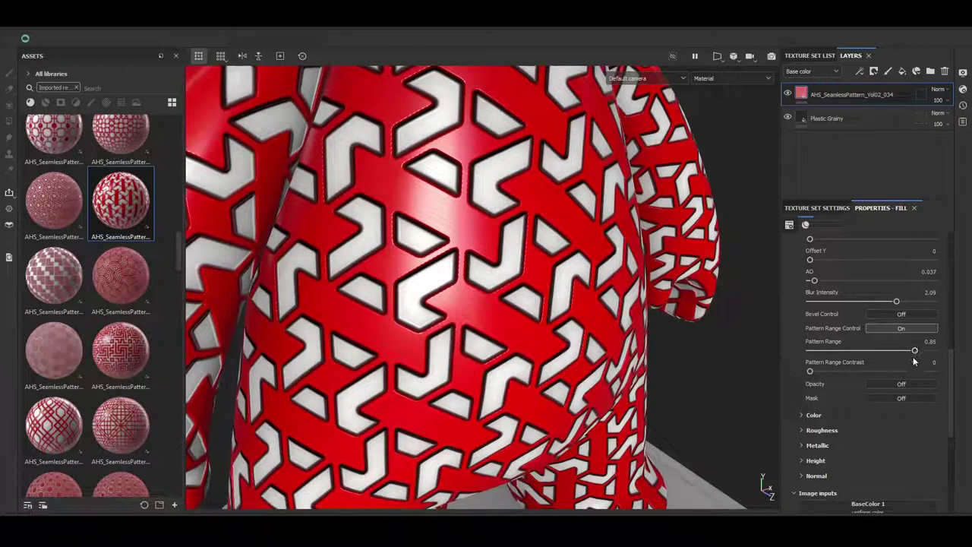
{"action": "left_click", "coordinate": [926, 350]}
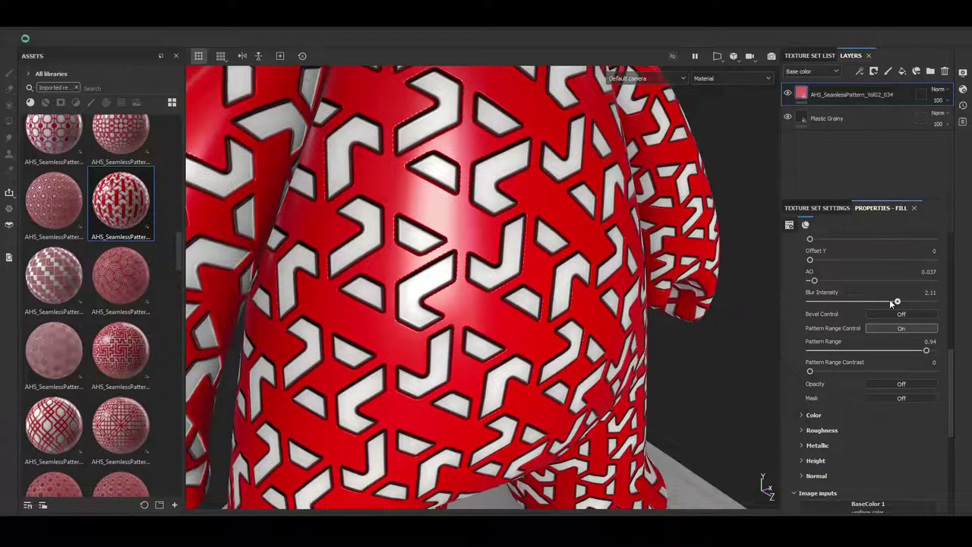
{"action": "left_click_drag", "start_coordinate": [892, 303], "coordinate": [852, 303]}
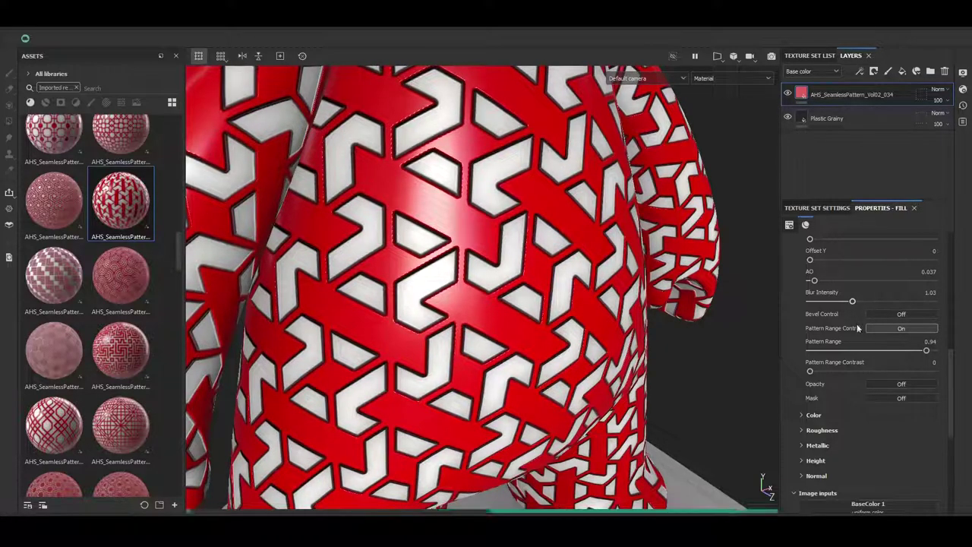
{"action": "left_click", "coordinate": [856, 371]}
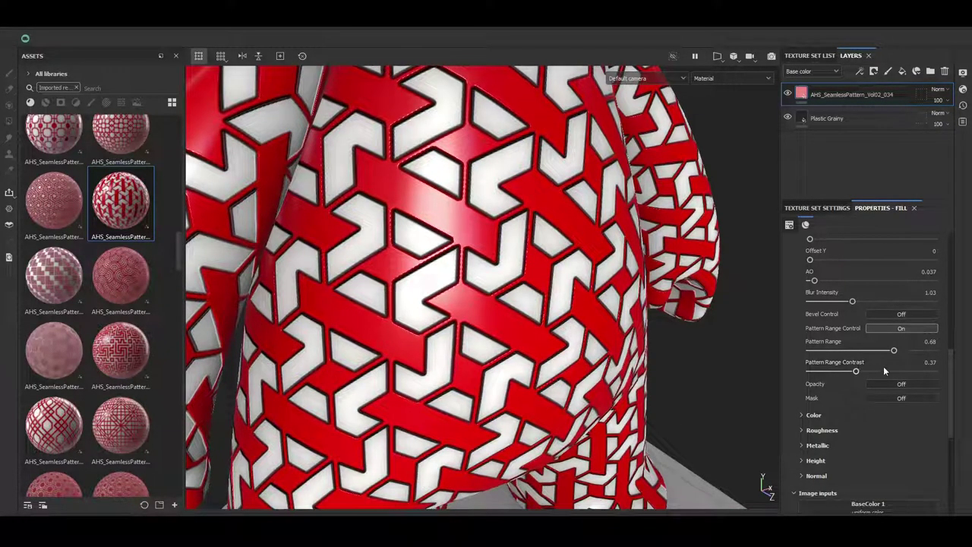
{"action": "left_click", "coordinate": [901, 328]}
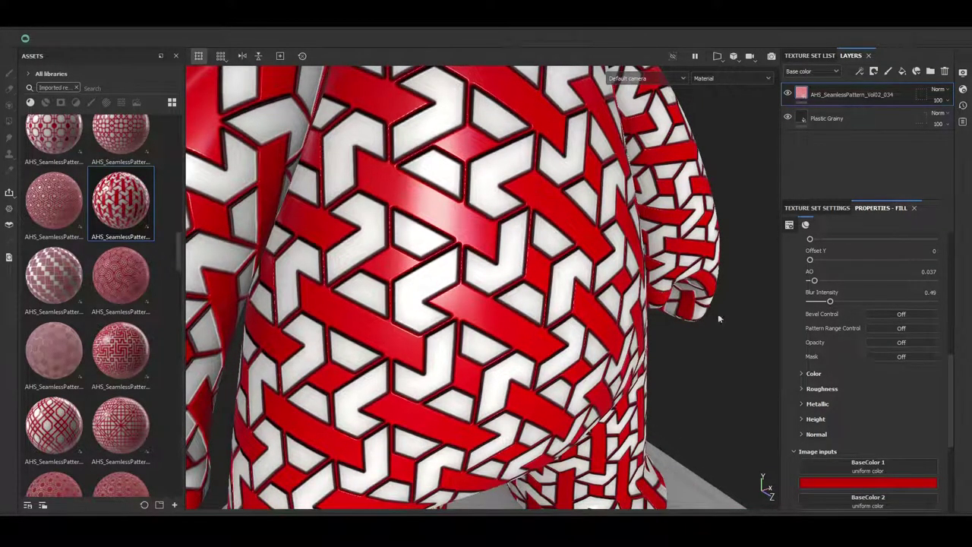
{"action": "scroll", "coordinate": [717, 313], "scroll_direction": "down", "scroll_amount": 5}
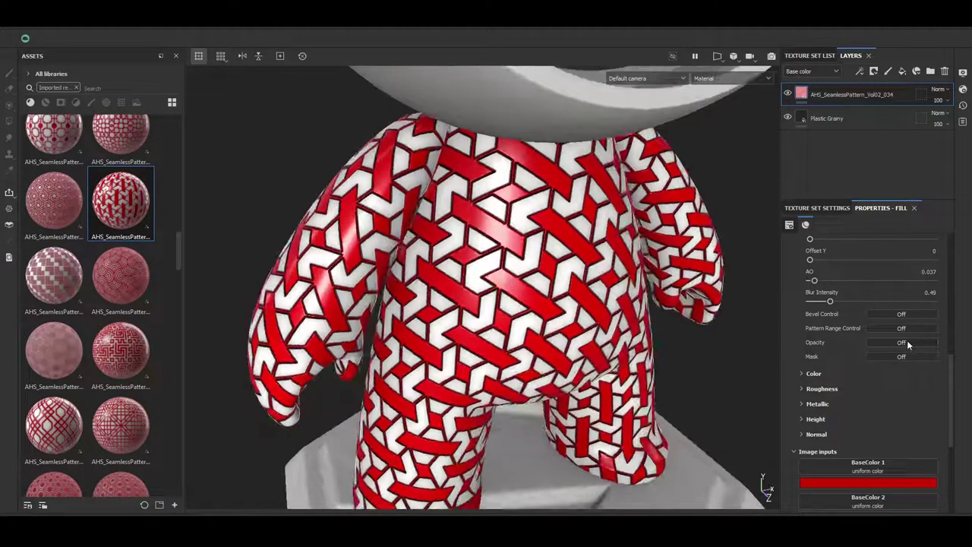
Step: Enable the pattern's opacity option and inspect the see-through gaps on the torso
{"action": "left_click", "coordinate": [907, 343]}
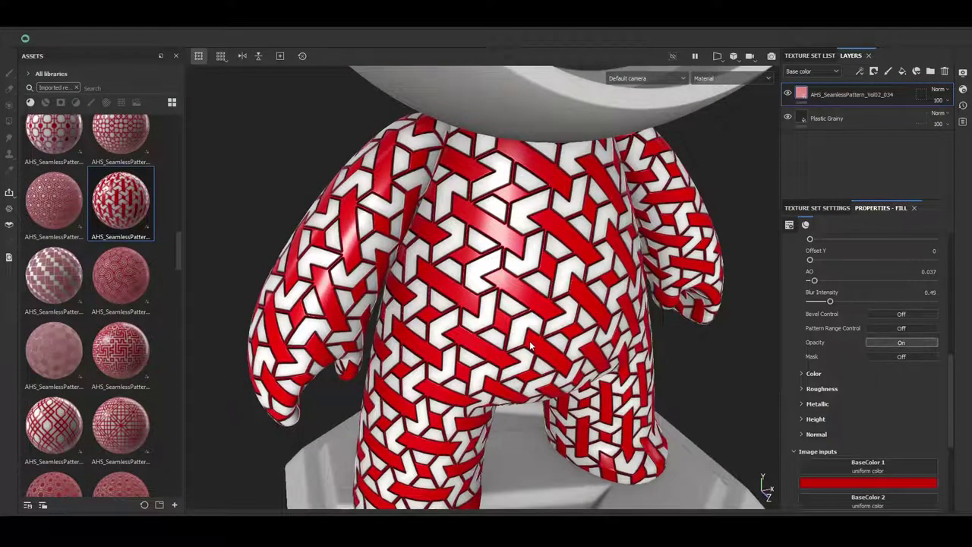
{"action": "mouse_move", "coordinate": [570, 286]}
{"action": "left_mouse_down", "text": "alt"}
{"action": "mouse_move", "coordinate": [432, 260]}
{"action": "mouse_move", "coordinate": [532, 258]}
{"action": "left_mouse_up", "text": "alt"}
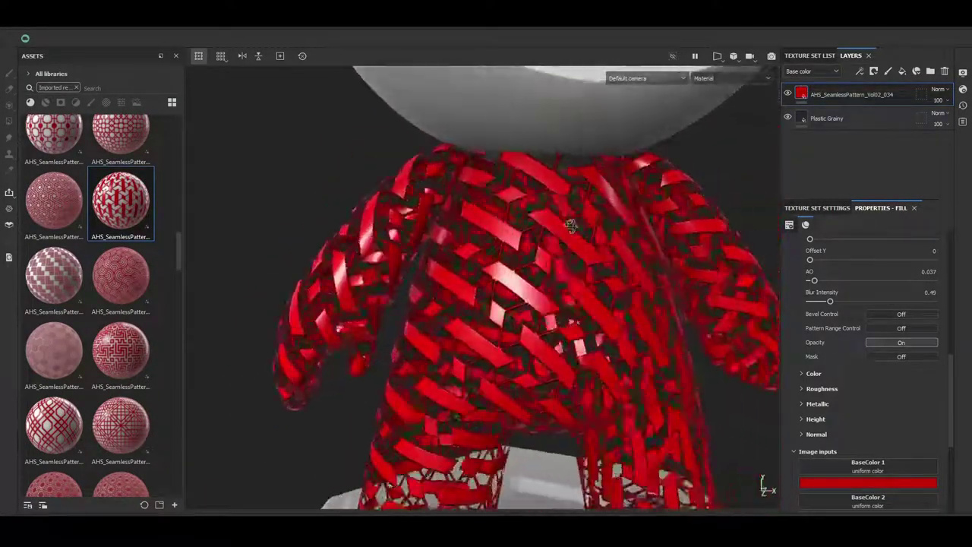
{"action": "scroll", "coordinate": [699, 250], "scroll_direction": "up", "scroll_amount": 5}
{"action": "left_click_drag", "start_coordinate": [802, 245], "coordinate": [630, 276], "text": "alt"}
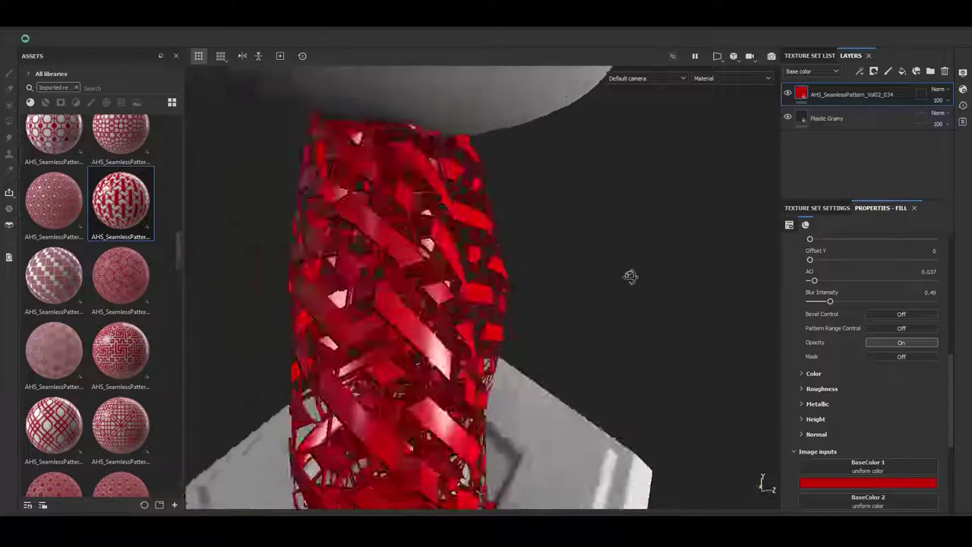
{"action": "scroll", "coordinate": [629, 275], "scroll_direction": "down", "scroll_amount": 3}
{"action": "scroll", "coordinate": [553, 278], "scroll_direction": "up", "scroll_amount": 2}
{"action": "left_click_drag", "start_coordinate": [528, 274], "coordinate": [642, 300], "text": "alt"}
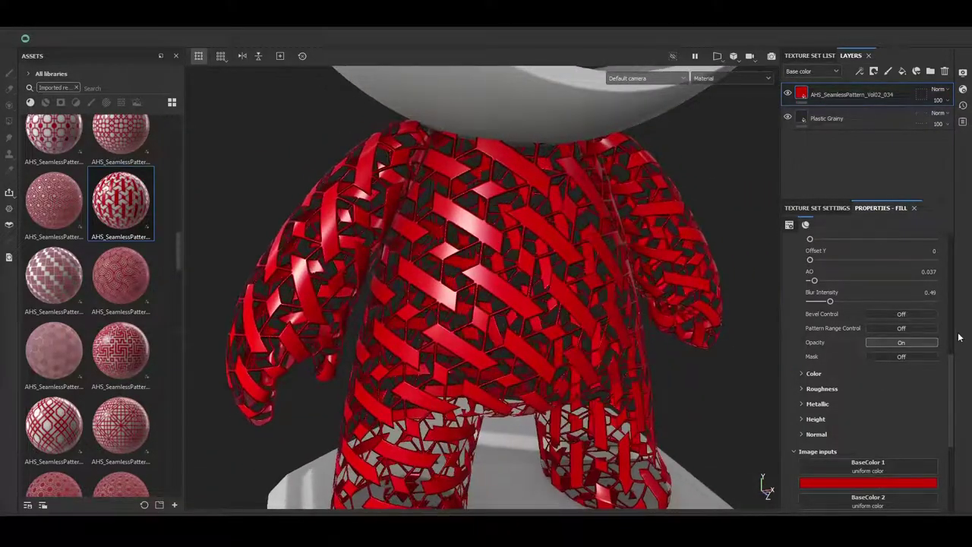
{"action": "scroll", "coordinate": [955, 357], "scroll_direction": "up", "scroll_amount": 3}
{"action": "scroll", "coordinate": [914, 337], "scroll_direction": "up", "scroll_amount": 2}
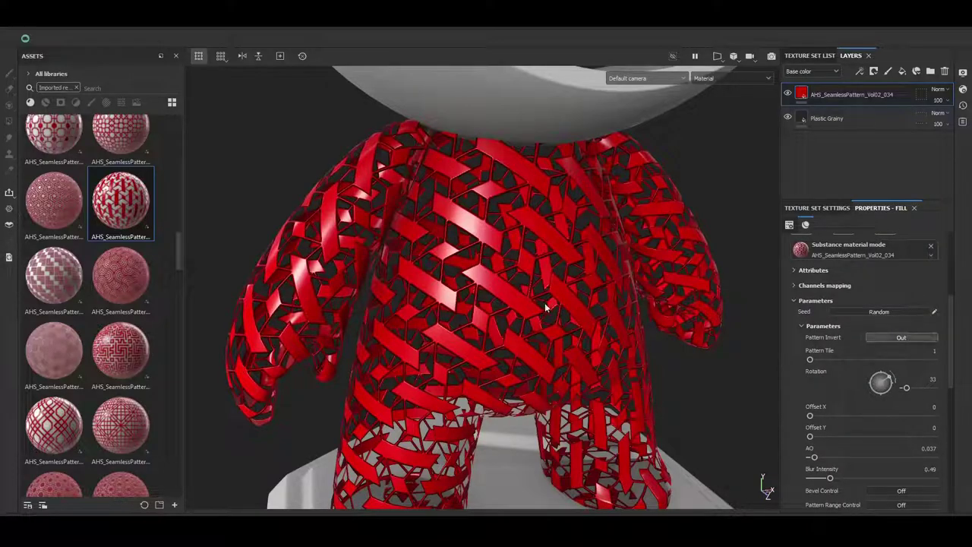
Step: Invert the pattern, then restore it to the original non-inverted motif
{"action": "left_click_drag", "start_coordinate": [539, 292], "coordinate": [467, 274], "text": "alt"}
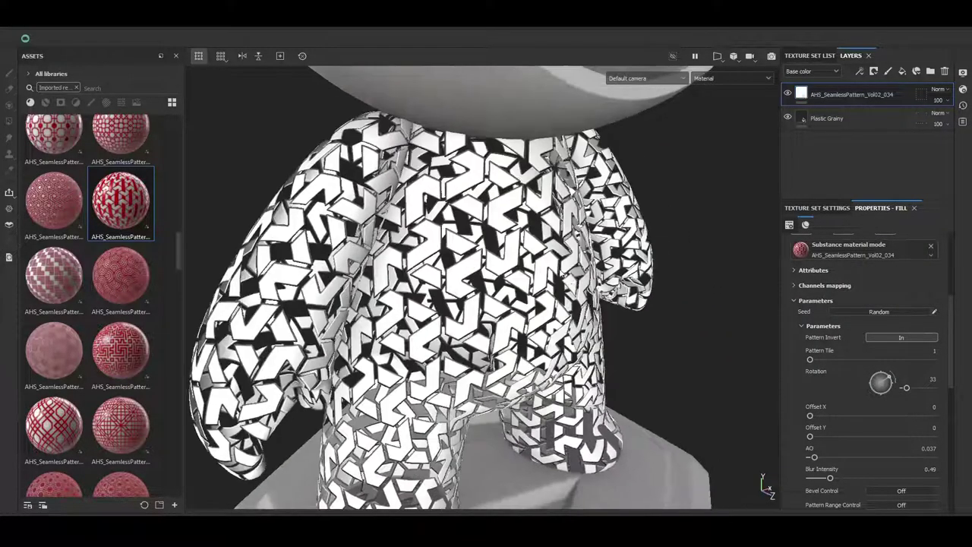
{"action": "scroll", "coordinate": [467, 273], "scroll_direction": "up", "scroll_amount": 5}
{"action": "scroll", "coordinate": [467, 273], "scroll_direction": "down", "scroll_amount": 4}
{"action": "scroll", "coordinate": [475, 277], "scroll_direction": "down", "scroll_amount": 2}
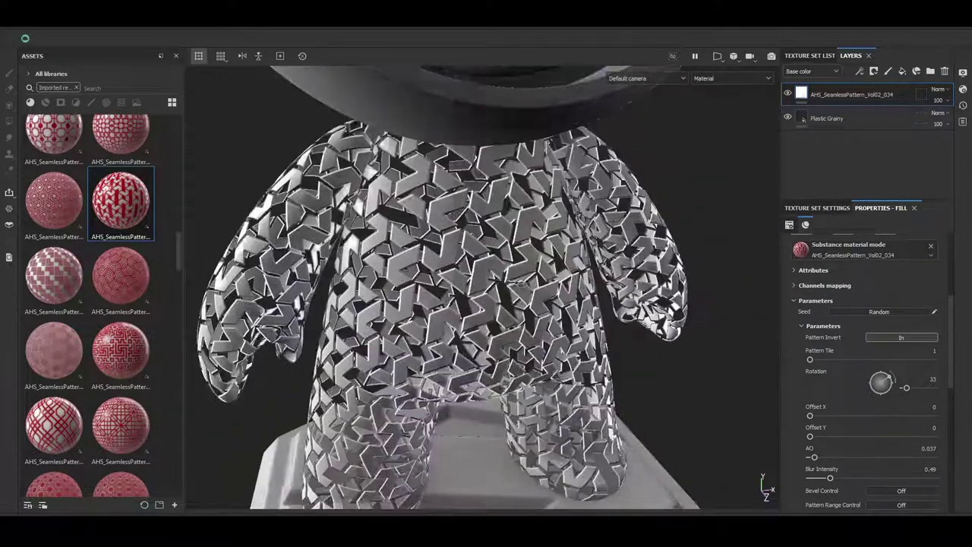
{"action": "left_click", "coordinate": [899, 336]}
{"action": "right_click_drag", "start_coordinate": [501, 304], "coordinate": [453, 304], "text": "shift"}
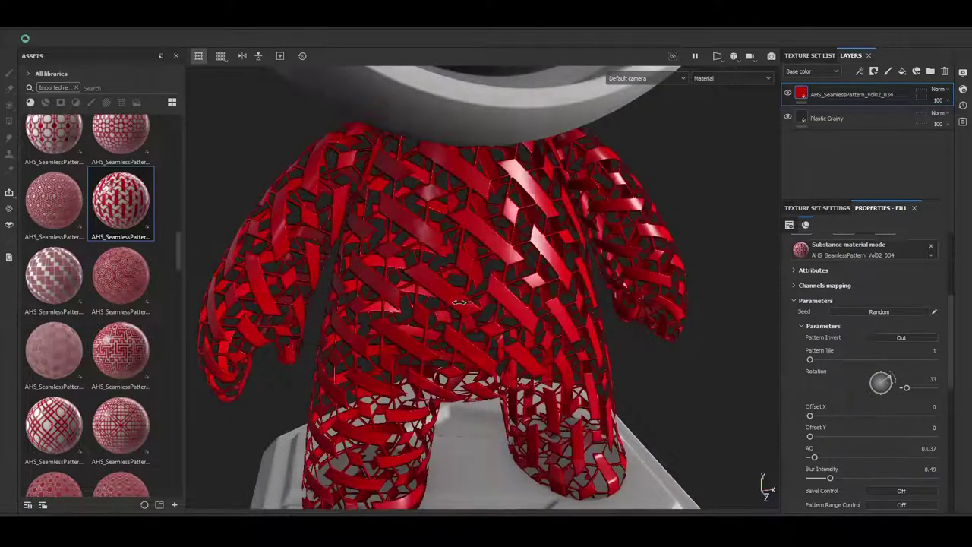
{"action": "scroll", "coordinate": [866, 365], "scroll_direction": "down", "scroll_amount": 5}
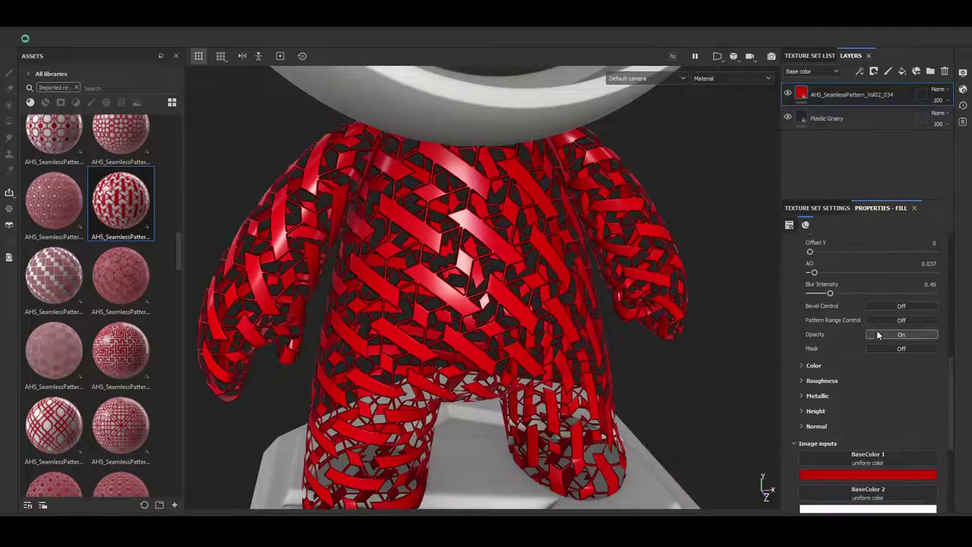
Step: Turn on the pattern's mask and map the 'mask' output to the Mask channel
{"action": "left_click", "coordinate": [900, 348]}
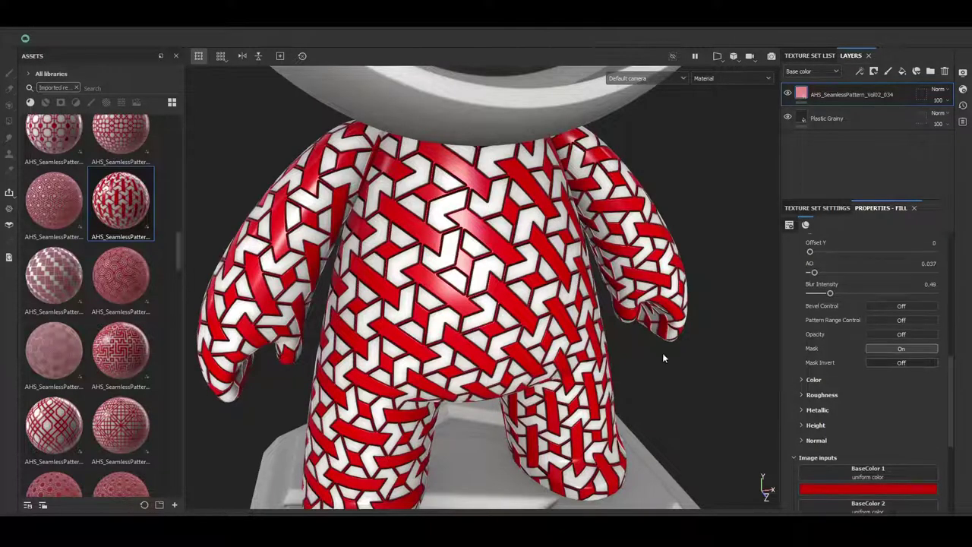
{"action": "scroll", "coordinate": [950, 335], "scroll_direction": "up", "scroll_amount": 5}
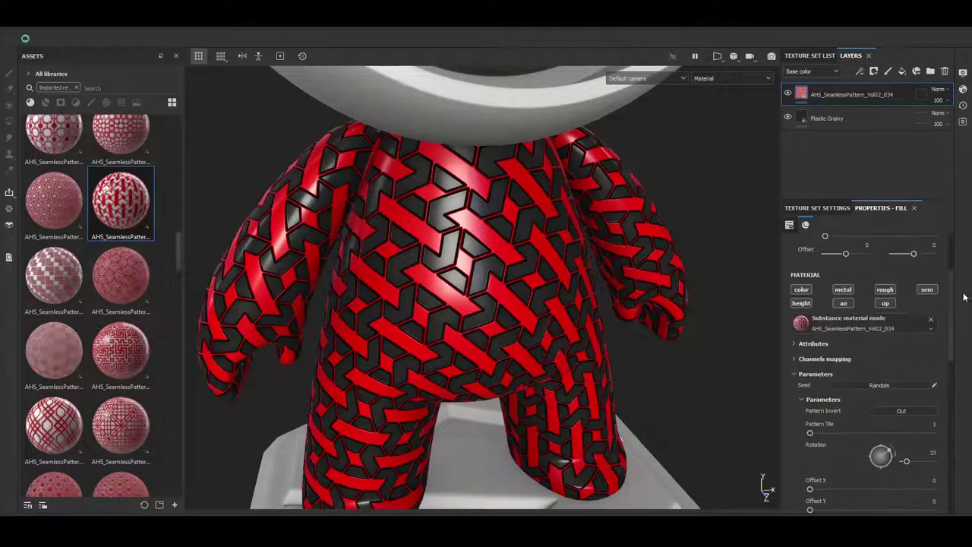
{"action": "left_click", "coordinate": [795, 358]}
{"action": "scroll", "coordinate": [790, 383], "scroll_direction": "down", "scroll_amount": 2}
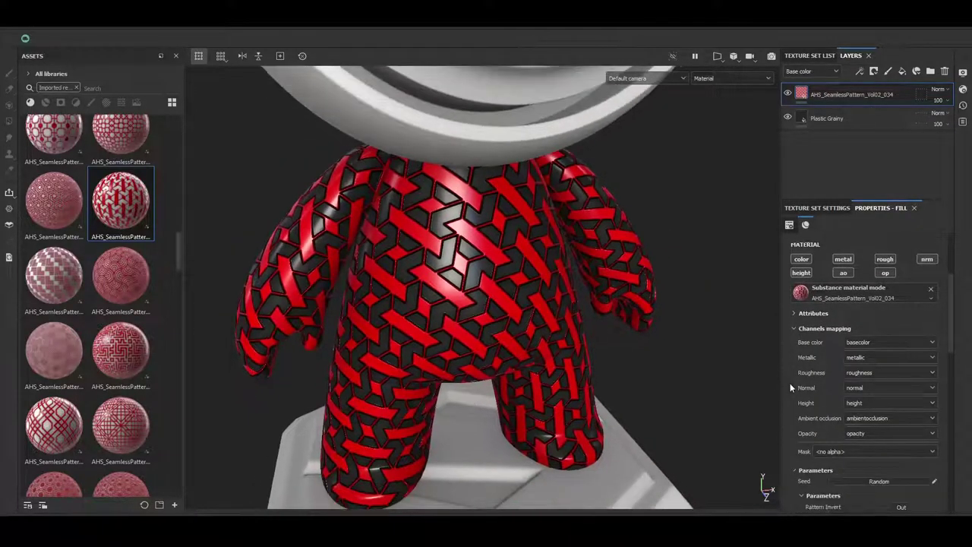
{"action": "left_click", "coordinate": [842, 390]}
{"action": "scroll", "coordinate": [819, 489], "scroll_direction": "down", "scroll_amount": 2}
{"action": "left_click", "coordinate": [819, 493]}
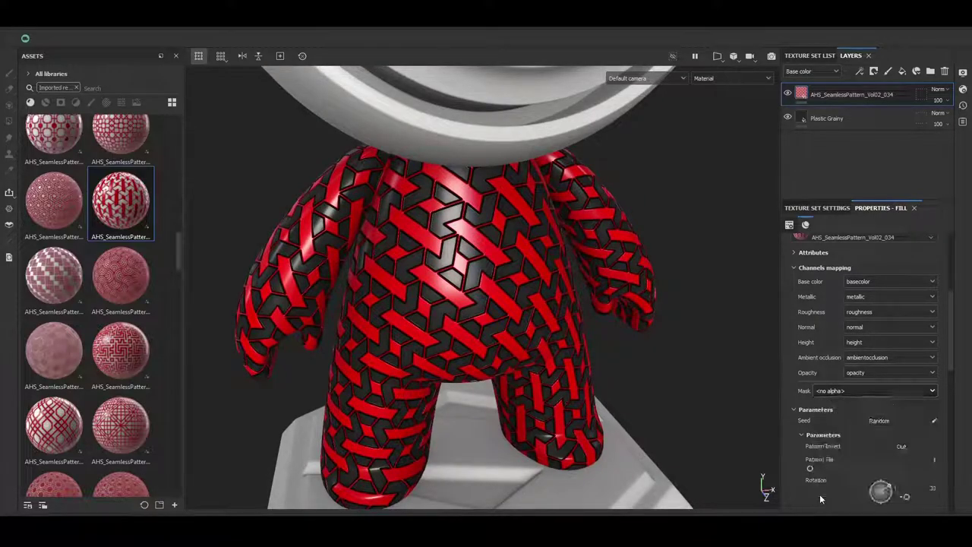
{"action": "left_click", "coordinate": [794, 269]}
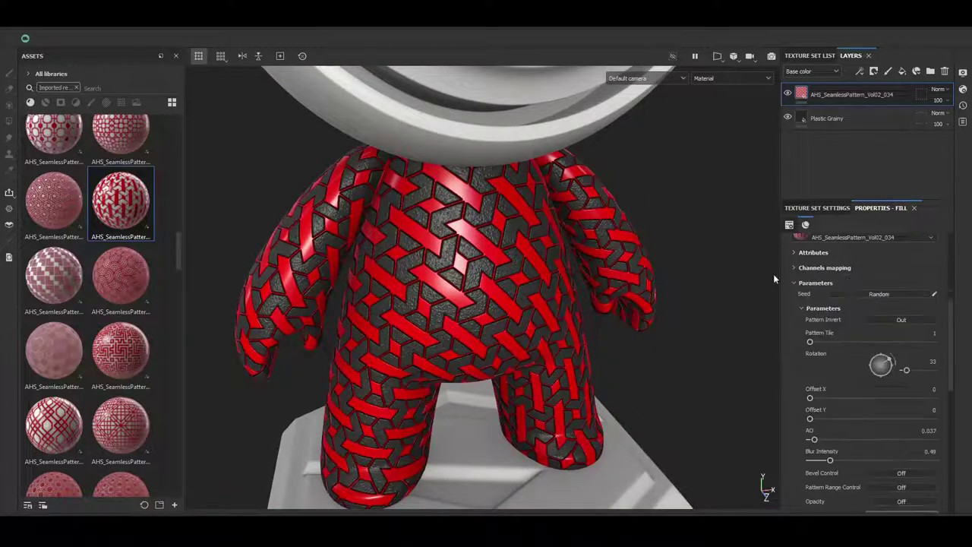
Step: Toggle mask invert on and back off, then switch the mask off
{"action": "left_click_drag", "start_coordinate": [773, 273], "coordinate": [599, 216], "text": "alt"}
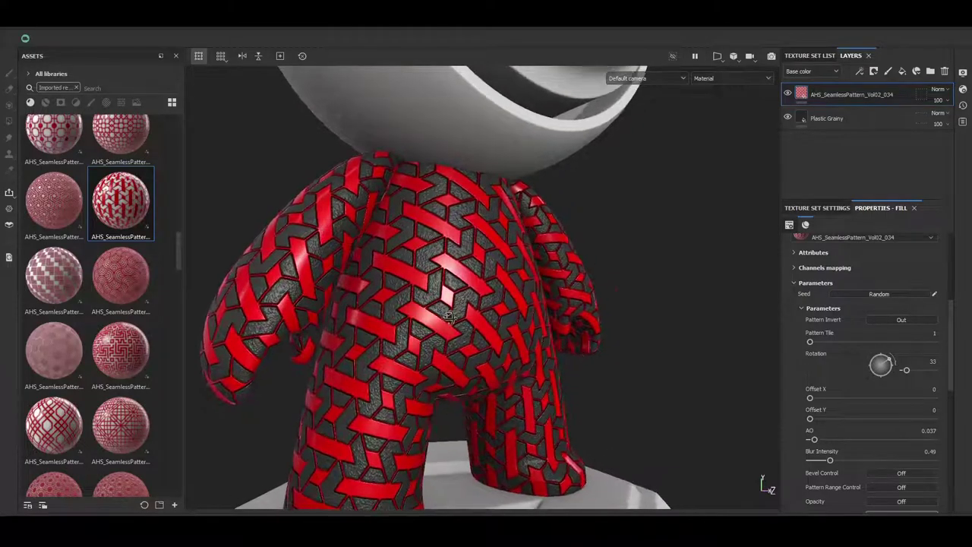
{"action": "scroll", "coordinate": [499, 261], "scroll_direction": "up", "scroll_amount": 5}
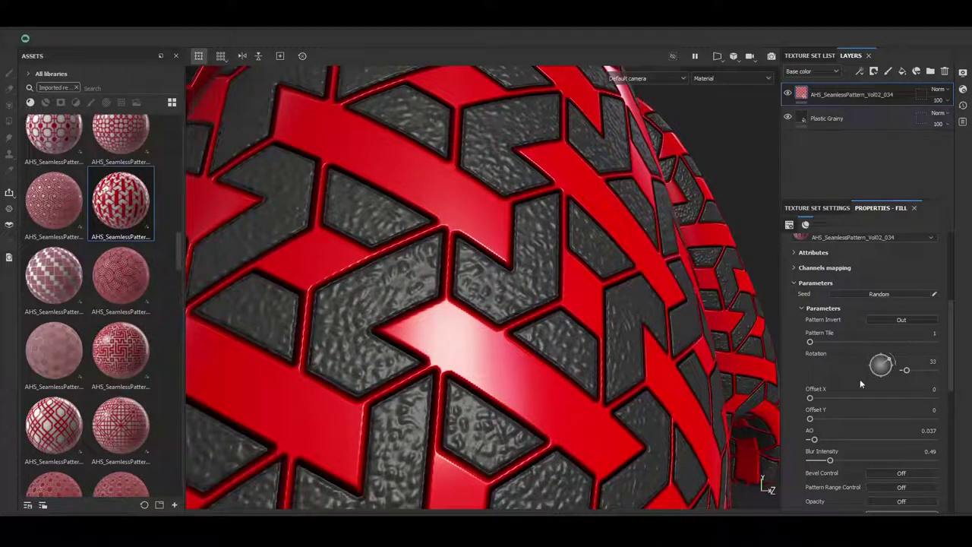
{"action": "left_click_drag", "start_coordinate": [956, 337], "coordinate": [963, 402]}
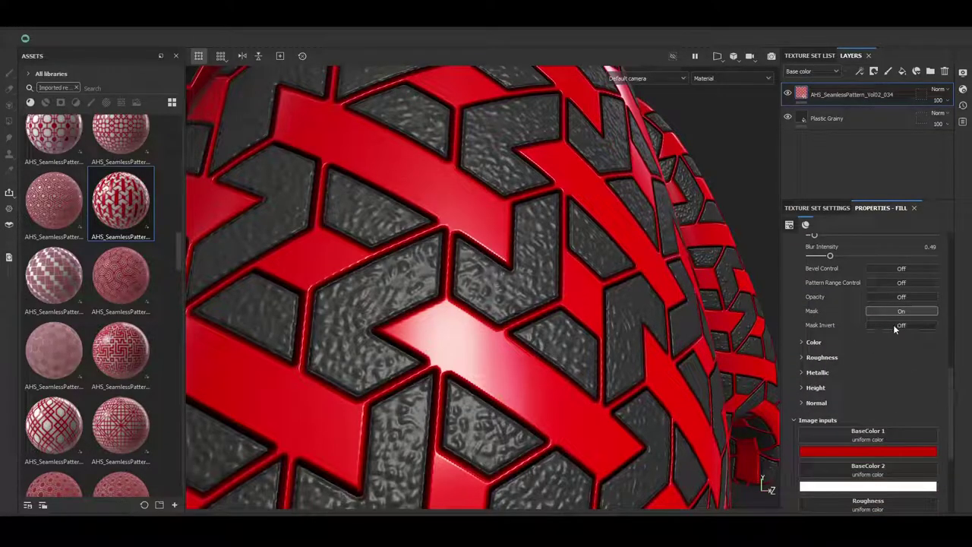
{"action": "left_click", "coordinate": [901, 325]}
{"action": "scroll", "coordinate": [572, 284], "scroll_direction": "down", "scroll_amount": 3}
{"action": "mouse_move", "coordinate": [557, 281]}
{"action": "left_mouse_down", "text": "alt"}
{"action": "mouse_move", "coordinate": [482, 311]}
{"action": "mouse_move", "coordinate": [554, 321]}
{"action": "mouse_move", "coordinate": [545, 261]}
{"action": "mouse_move", "coordinate": [531, 288]}
{"action": "left_mouse_up", "text": "alt"}
{"action": "left_click", "coordinate": [896, 325]}
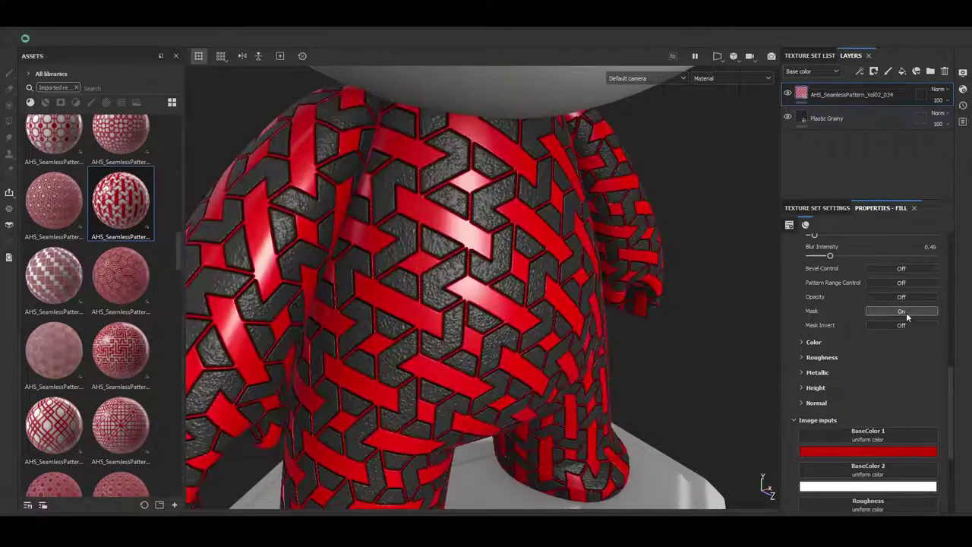
{"action": "left_click", "coordinate": [903, 312]}
{"action": "scroll", "coordinate": [864, 365], "scroll_direction": "down", "scroll_amount": 1}
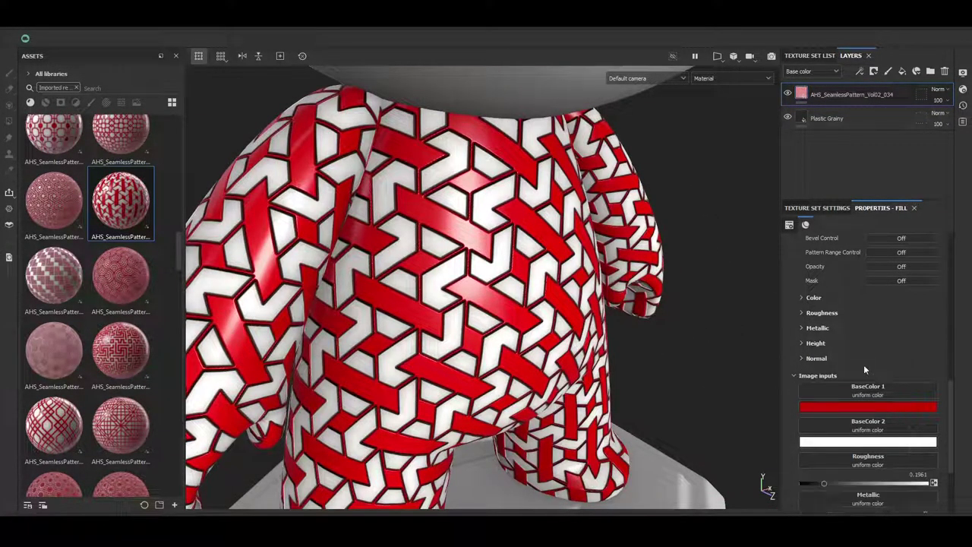
{"action": "scroll", "coordinate": [863, 365], "scroll_direction": "down", "scroll_amount": 1}
{"action": "left_click", "coordinate": [808, 267]}
{"action": "scroll", "coordinate": [866, 352], "scroll_direction": "up", "scroll_amount": 2}
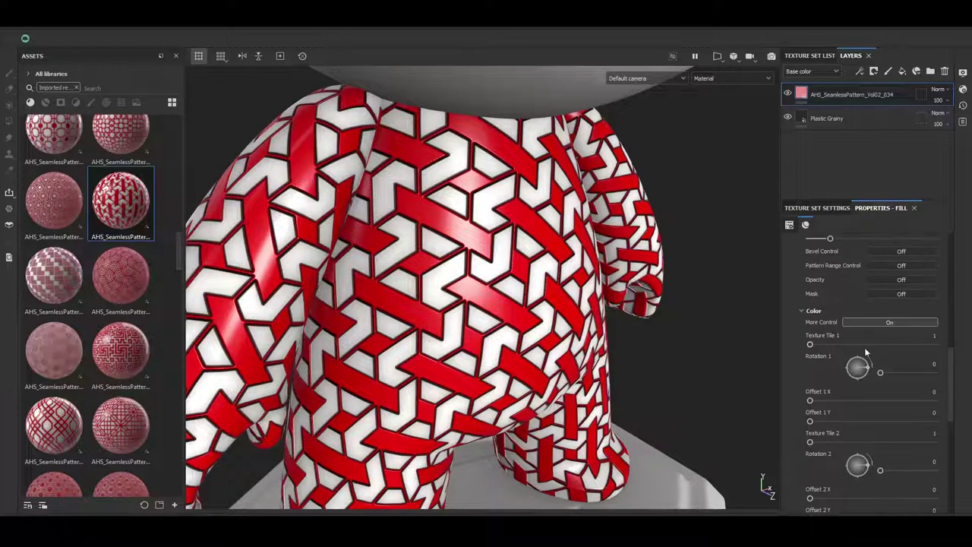
{"action": "left_click", "coordinate": [890, 321]}
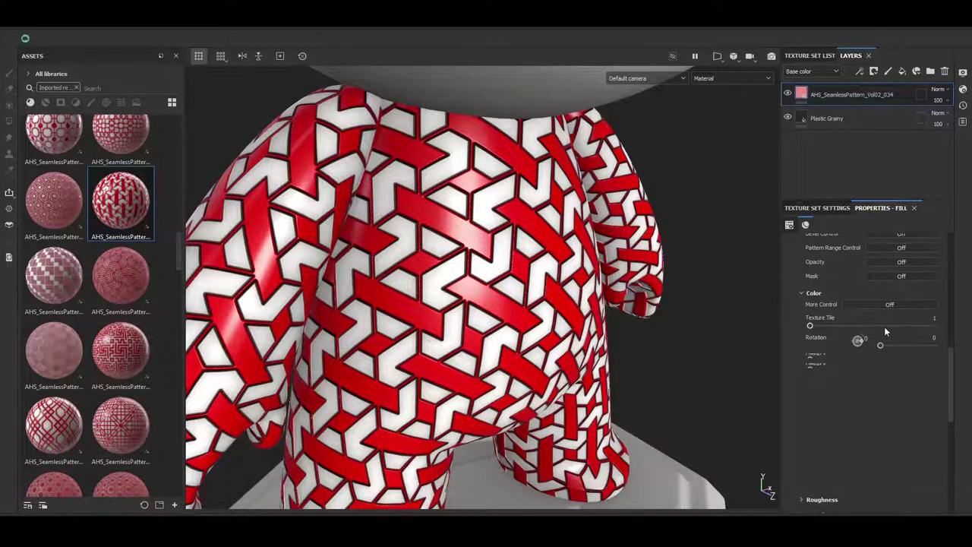
{"action": "scroll", "coordinate": [952, 385], "scroll_direction": "down", "scroll_amount": 1}
{"action": "scroll", "coordinate": [952, 385], "scroll_direction": "down", "scroll_amount": 4}
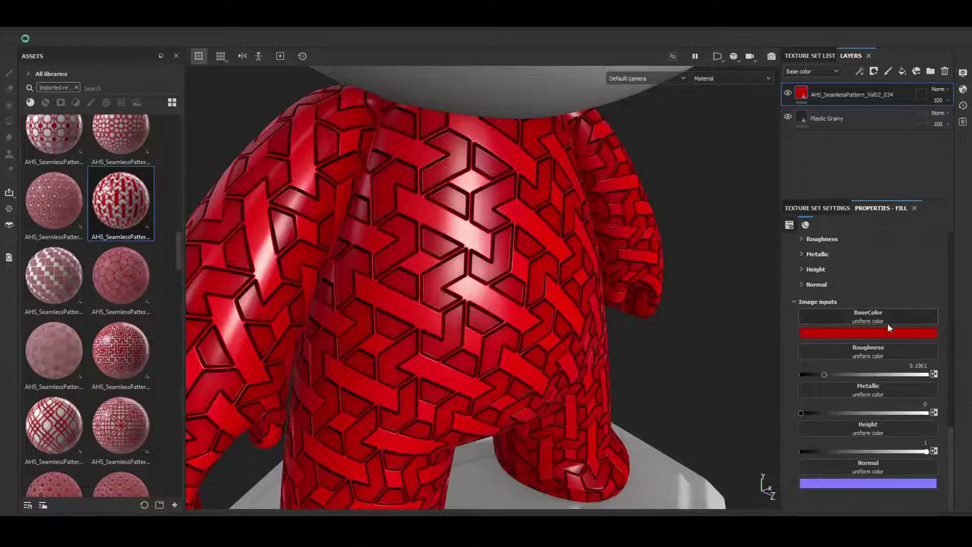
{"action": "scroll", "coordinate": [912, 425], "scroll_direction": "up", "scroll_amount": 2}
{"action": "scroll", "coordinate": [845, 420], "scroll_direction": "up", "scroll_amount": 3}
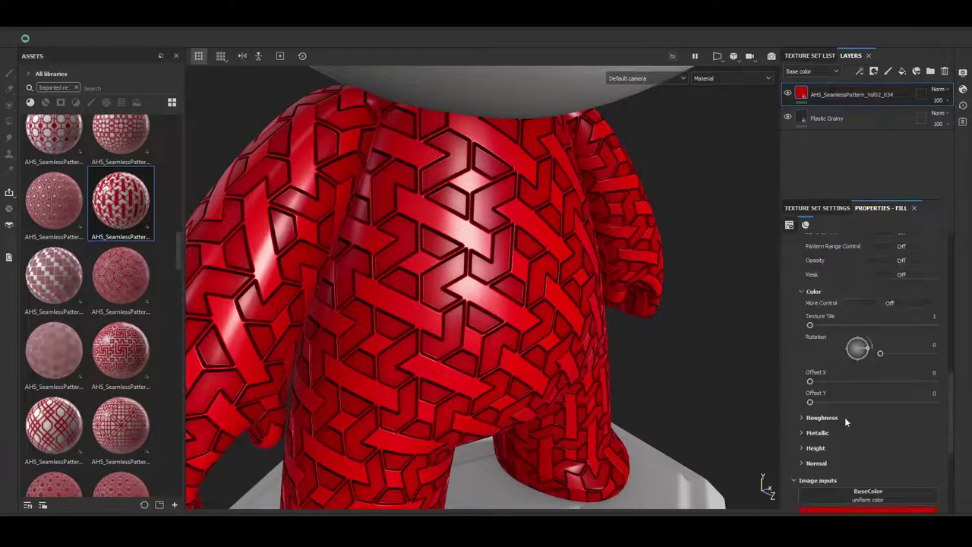
{"action": "left_click", "coordinate": [881, 305]}
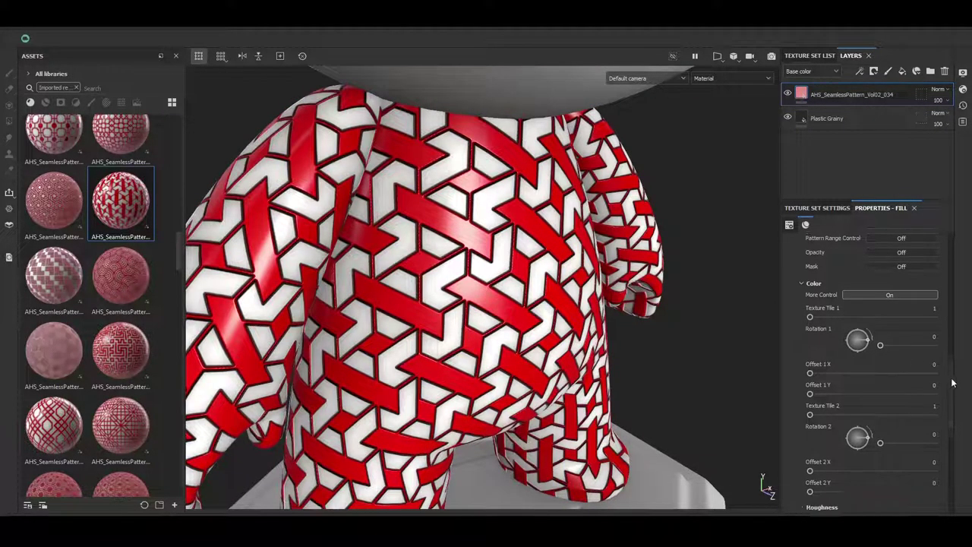
{"action": "scroll", "coordinate": [955, 452], "scroll_direction": "down", "scroll_amount": 5}
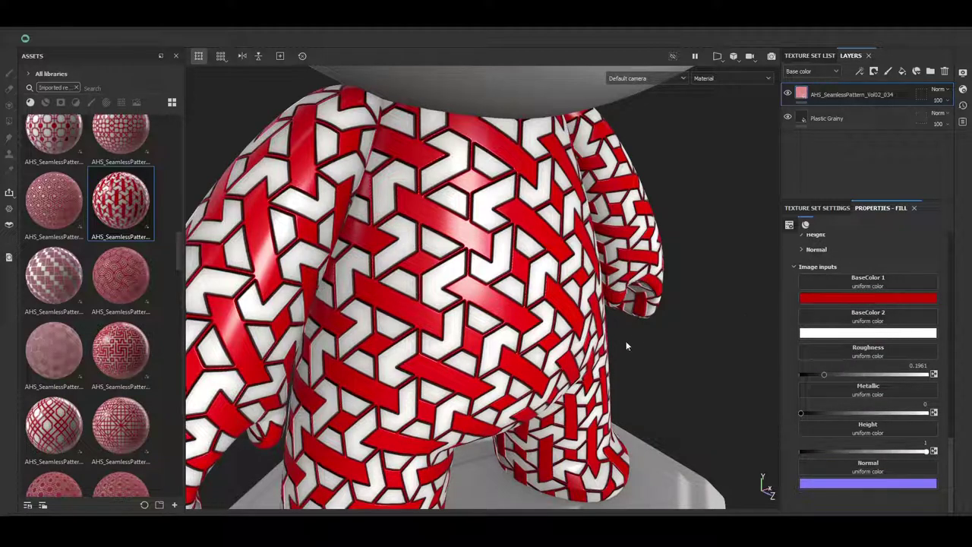
Step: Change BaseColor 1 from red to an olive green
{"action": "left_click", "coordinate": [865, 301]}
{"action": "left_click_drag", "start_coordinate": [917, 375], "coordinate": [917, 390]}
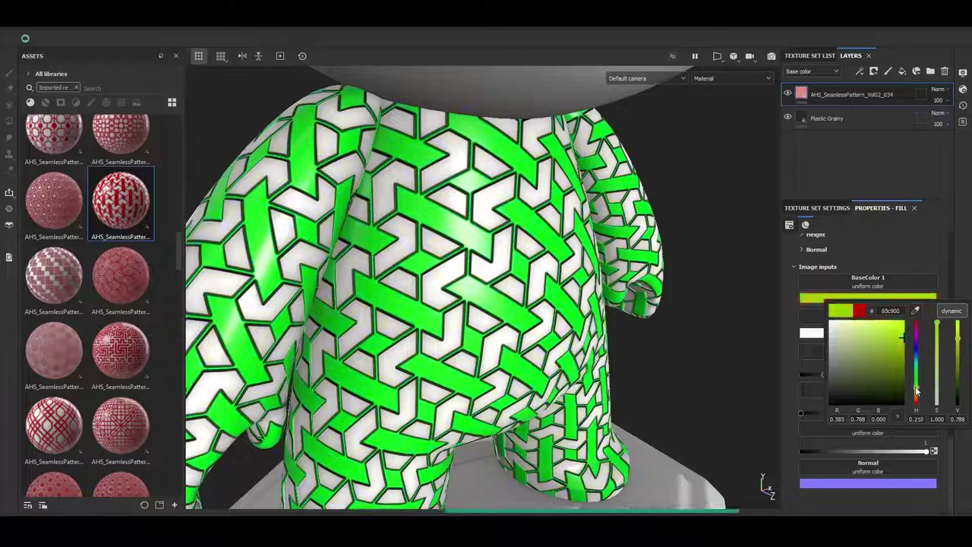
{"action": "left_click_drag", "start_coordinate": [891, 348], "coordinate": [904, 365]}
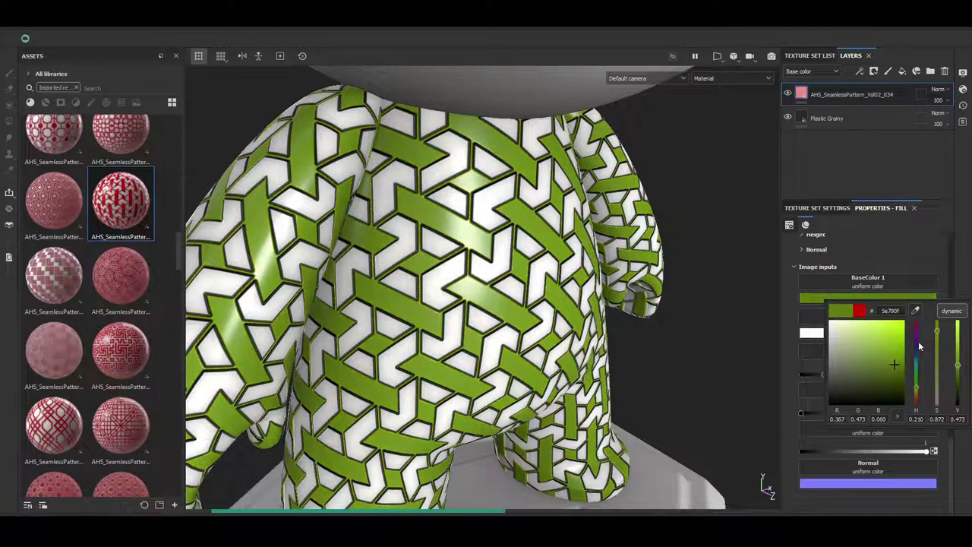
Step: Turn BaseColor 2 from white into a dark maroon
{"action": "left_click", "coordinate": [907, 333]}
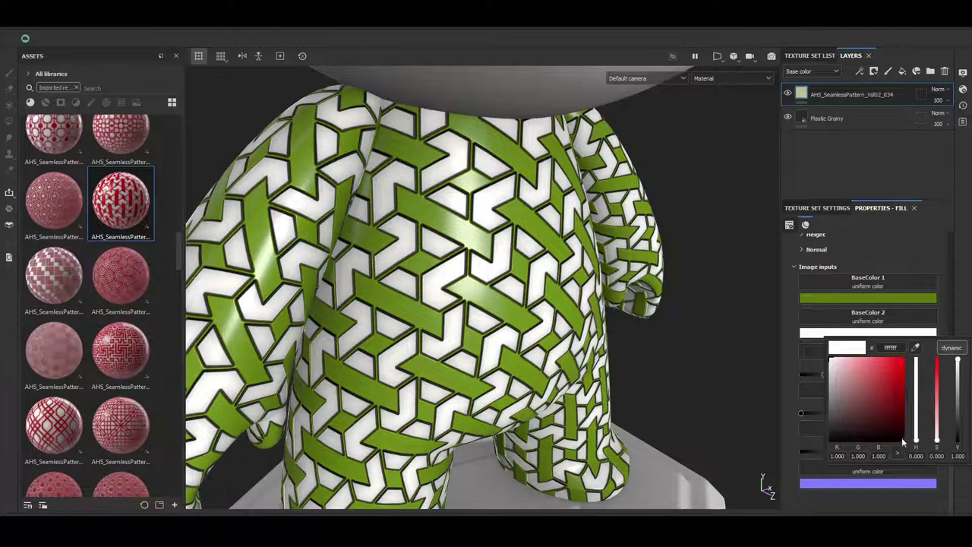
{"action": "left_click_drag", "start_coordinate": [904, 441], "coordinate": [826, 422]}
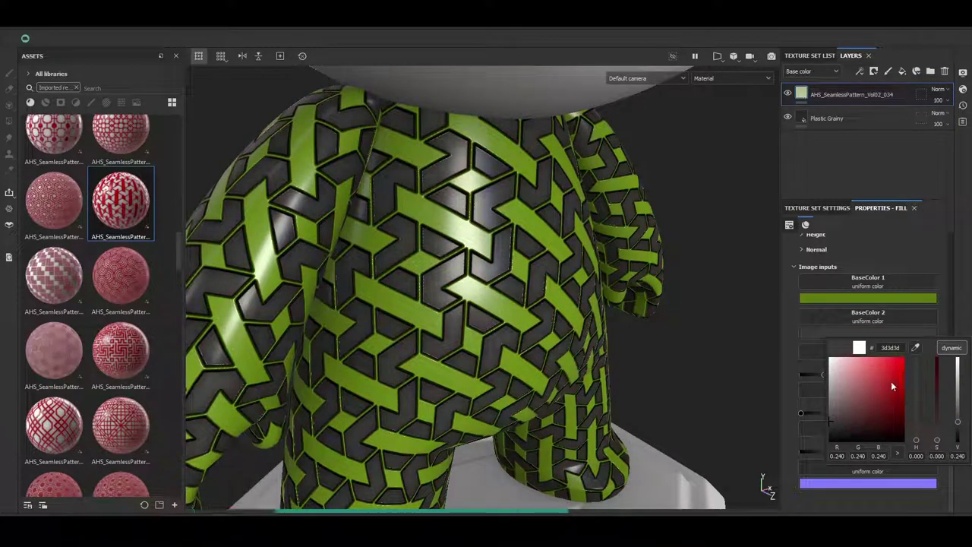
{"action": "left_click_drag", "start_coordinate": [893, 385], "coordinate": [875, 408]}
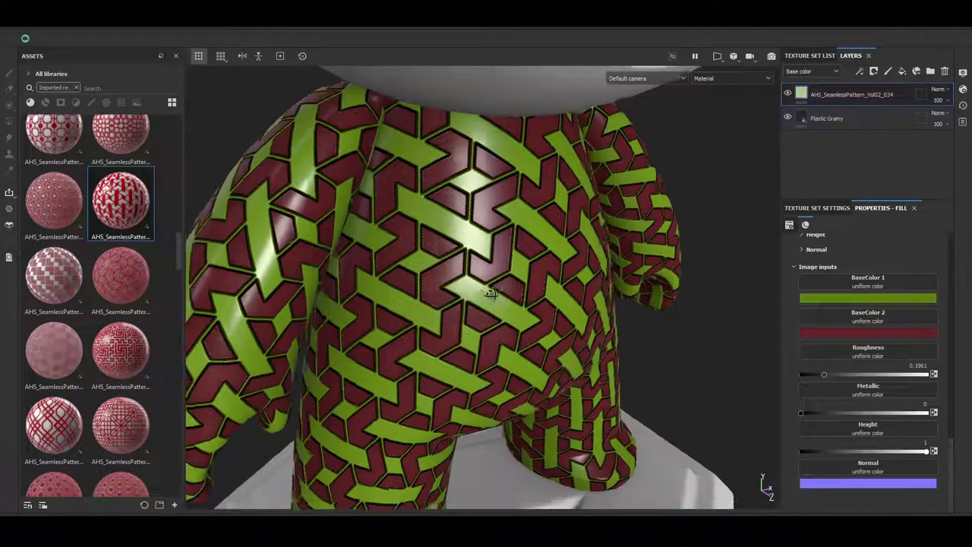
{"action": "left_click_drag", "start_coordinate": [490, 292], "coordinate": [577, 296], "text": "alt"}
Step: Shift BaseColor 1 from green to yellow and check it on the torso
{"action": "left_click", "coordinate": [865, 299]}
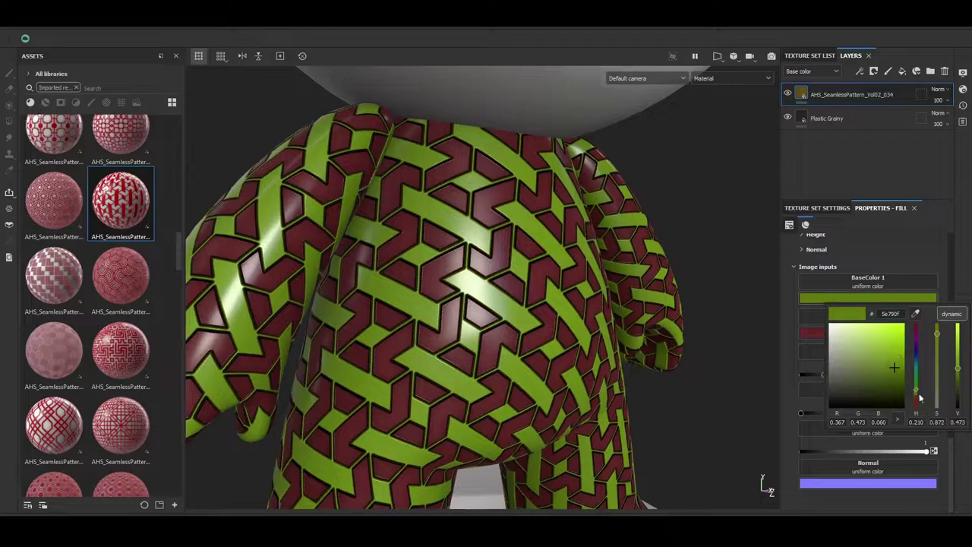
{"action": "left_click_drag", "start_coordinate": [919, 396], "coordinate": [916, 400]}
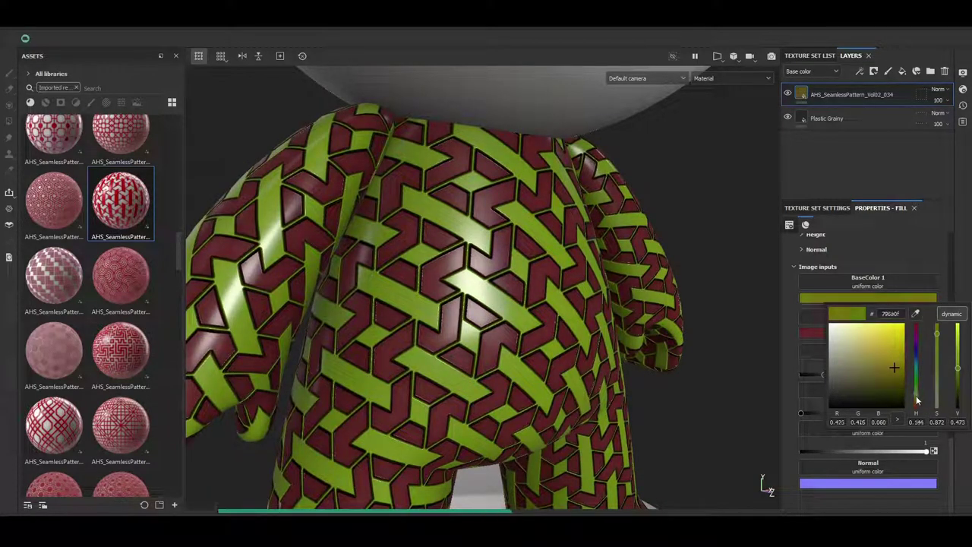
{"action": "left_click_drag", "start_coordinate": [894, 367], "coordinate": [890, 311]}
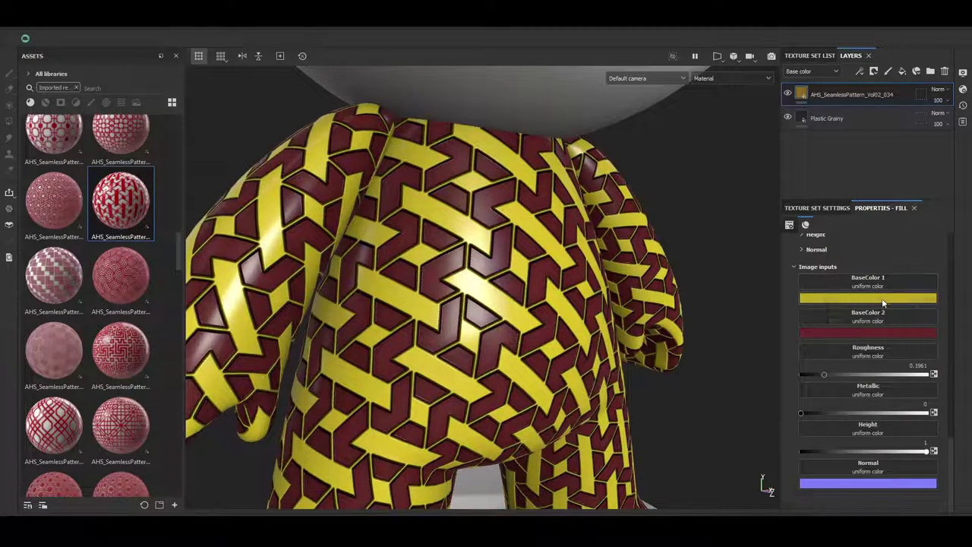
{"action": "left_click", "coordinate": [883, 299]}
{"action": "left_click", "coordinate": [810, 269]}
{"action": "left_click_drag", "start_coordinate": [486, 277], "coordinate": [565, 277], "text": "alt"}
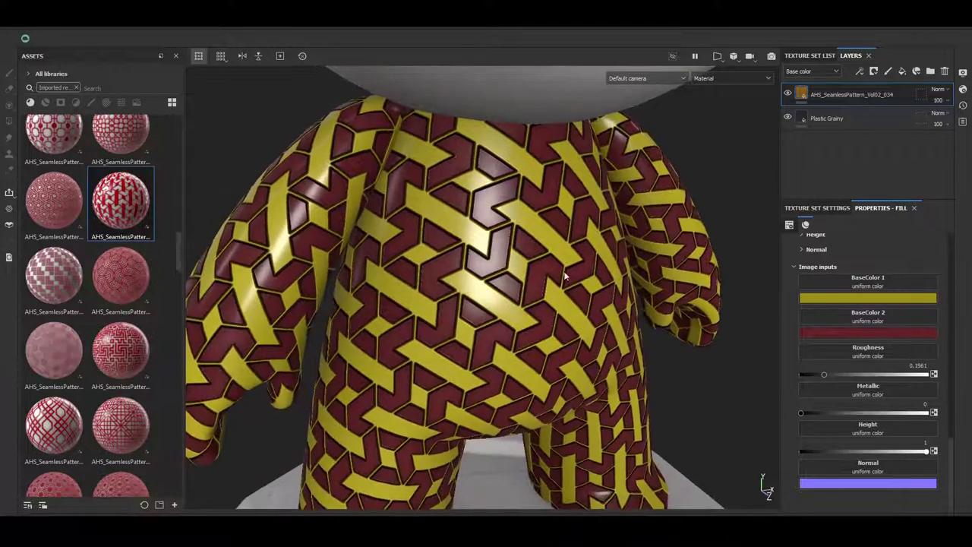
{"action": "scroll", "coordinate": [949, 335], "scroll_direction": "up", "scroll_amount": 1}
{"action": "scroll", "coordinate": [957, 361], "scroll_direction": "up", "scroll_amount": 1}
{"action": "scroll", "coordinate": [953, 426], "scroll_direction": "up", "scroll_amount": 1}
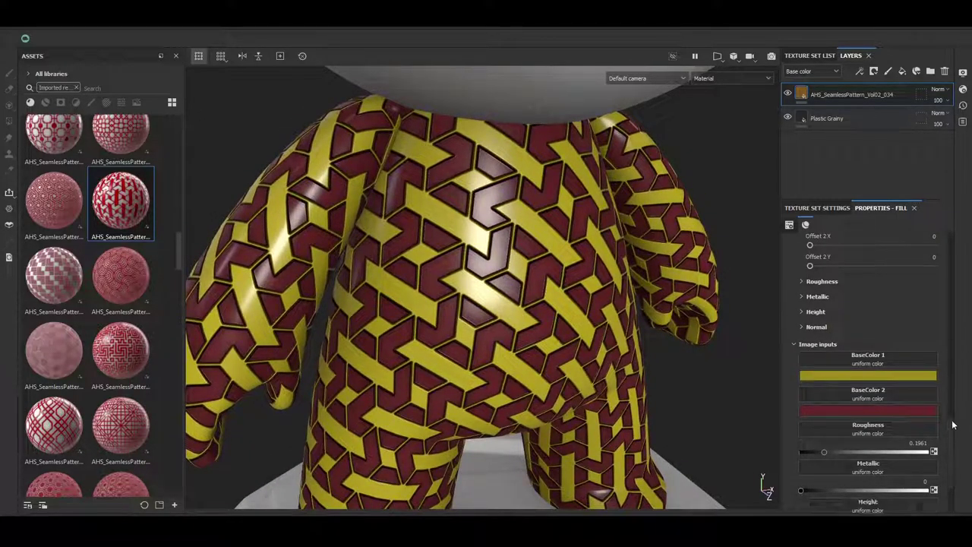
{"action": "scroll", "coordinate": [953, 425], "scroll_direction": "up", "scroll_amount": 3}
{"action": "scroll", "coordinate": [955, 363], "scroll_direction": "up", "scroll_amount": 1}
{"action": "scroll", "coordinate": [955, 362], "scroll_direction": "down", "scroll_amount": 2}
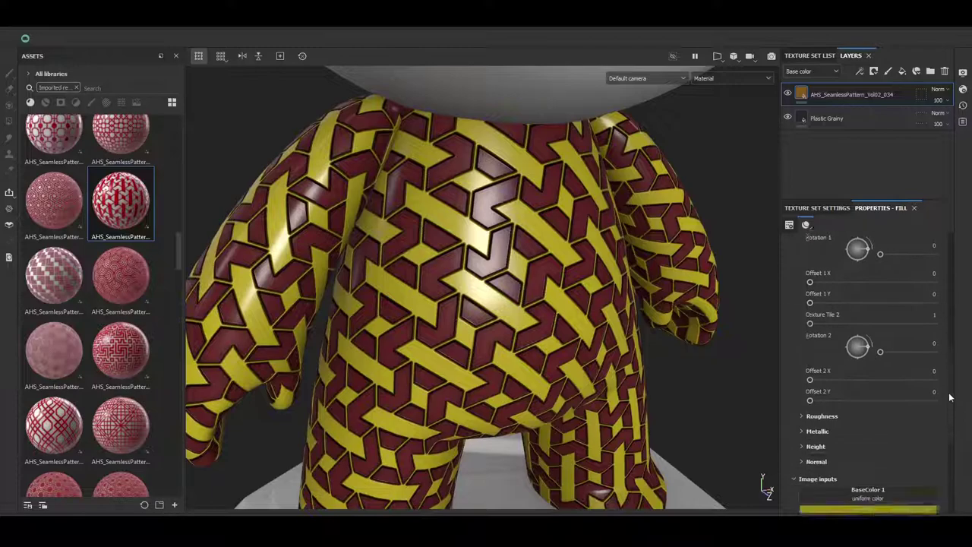
{"action": "scroll", "coordinate": [949, 395], "scroll_direction": "down", "scroll_amount": 2}
{"action": "left_click_drag", "start_coordinate": [491, 250], "coordinate": [515, 199], "text": "alt"}
{"action": "scroll", "coordinate": [515, 199], "scroll_direction": "up", "scroll_amount": 2}
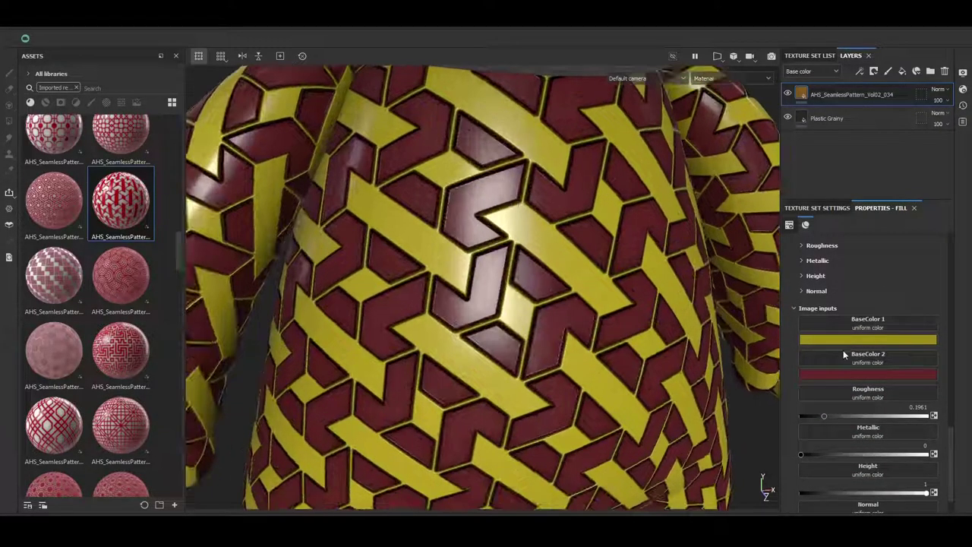
Step: Assign the Camo UCP texture to Base Color 1, tiled at 2, over the maroon
{"action": "left_click", "coordinate": [873, 321]}
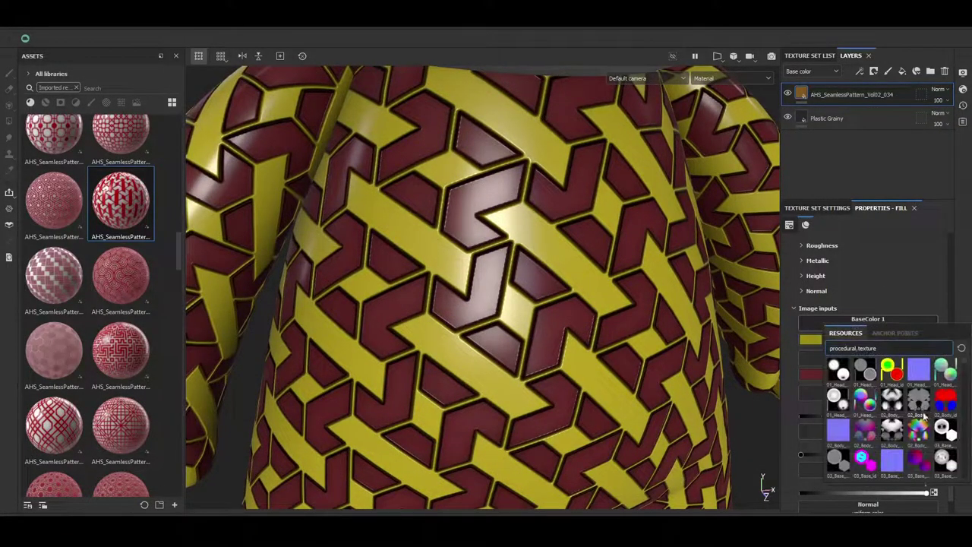
{"action": "scroll", "coordinate": [934, 396], "scroll_direction": "down", "scroll_amount": 4}
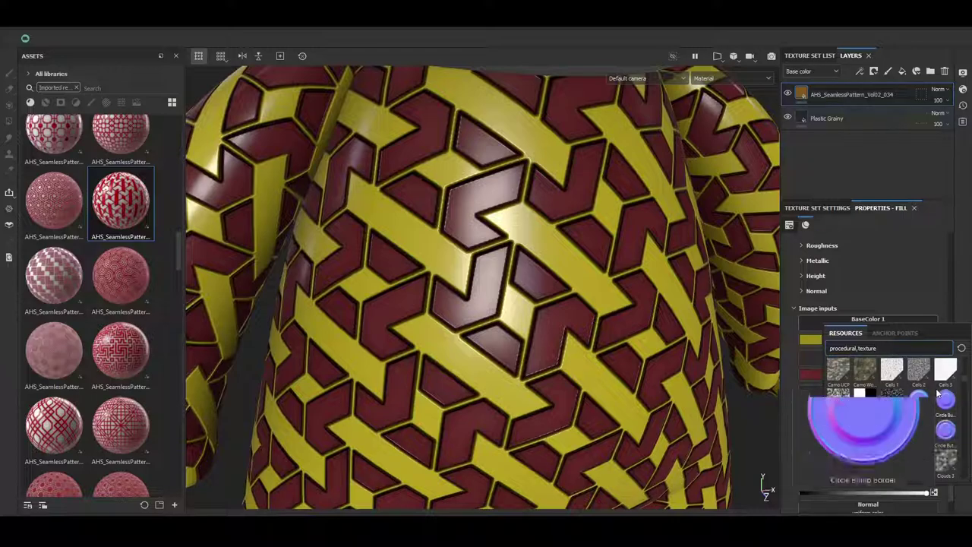
{"action": "left_click", "coordinate": [840, 369]}
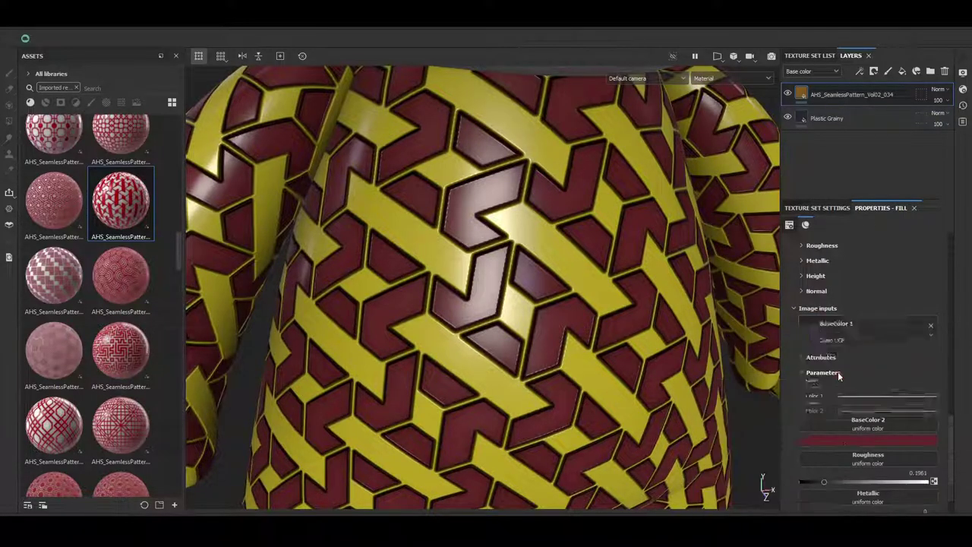
{"action": "left_click_drag", "start_coordinate": [592, 245], "coordinate": [645, 258], "text": "alt"}
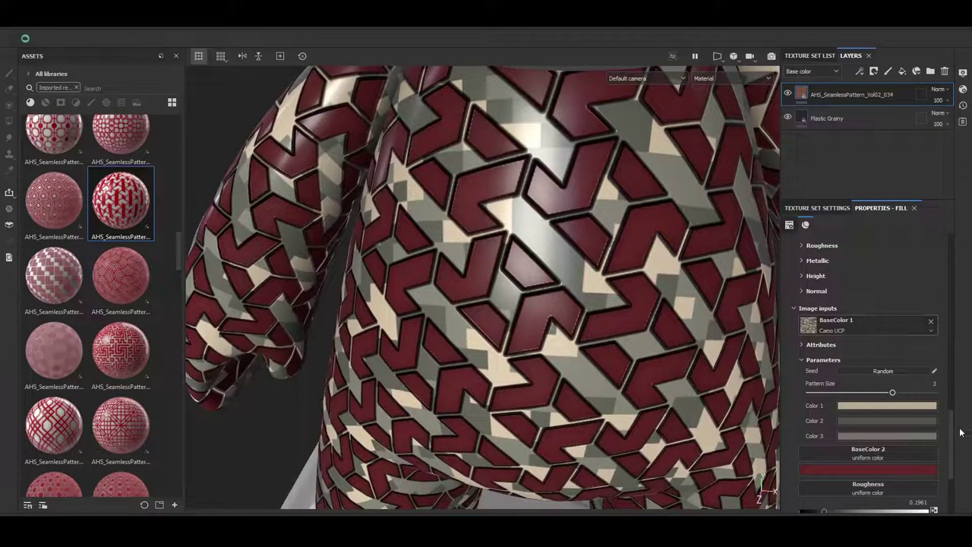
{"action": "scroll", "coordinate": [959, 402], "scroll_direction": "down", "scroll_amount": 2}
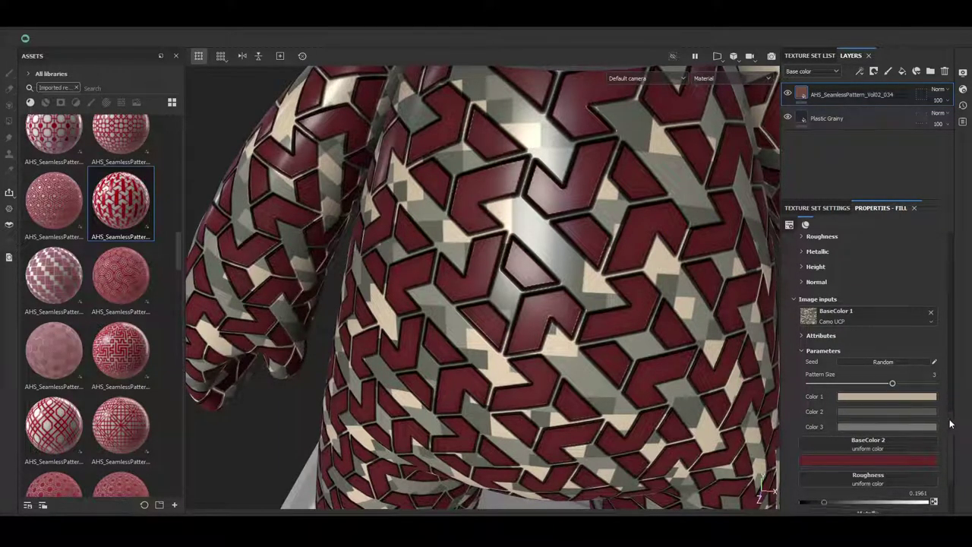
{"action": "scroll", "coordinate": [959, 387], "scroll_direction": "down", "scroll_amount": 3}
{"action": "scroll", "coordinate": [958, 372], "scroll_direction": "down", "scroll_amount": 3}
{"action": "scroll", "coordinate": [957, 361], "scroll_direction": "down", "scroll_amount": 3}
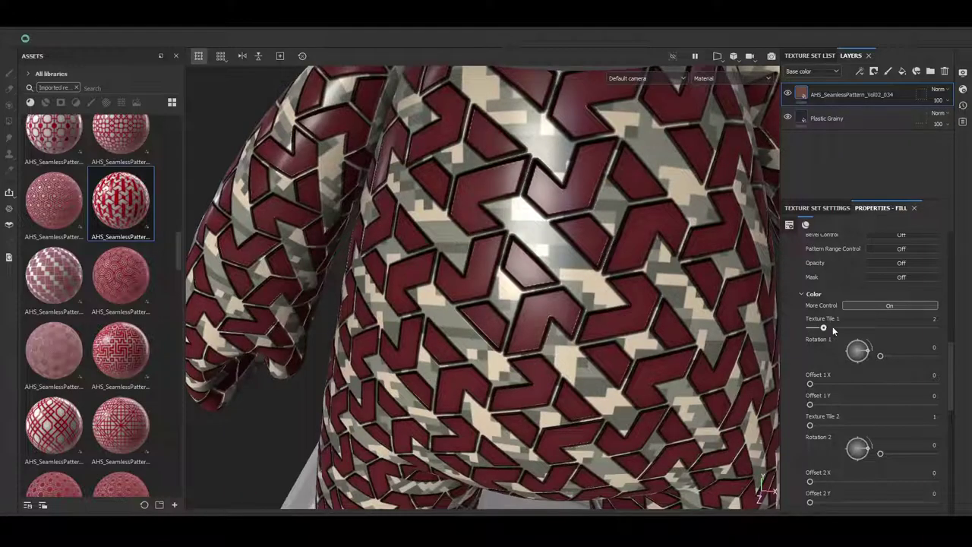
Step: Set Camo UCP's Texture Tile 1 to 4 and Rotation 1 to 357 degrees
{"action": "left_click_drag", "start_coordinate": [847, 328], "coordinate": [851, 328]}
{"action": "mouse_move", "coordinate": [695, 301]}
{"action": "left_mouse_down", "text": "alt"}
{"action": "mouse_move", "coordinate": [684, 283]}
{"action": "mouse_move", "coordinate": [730, 319]}
{"action": "left_mouse_up", "text": "alt"}
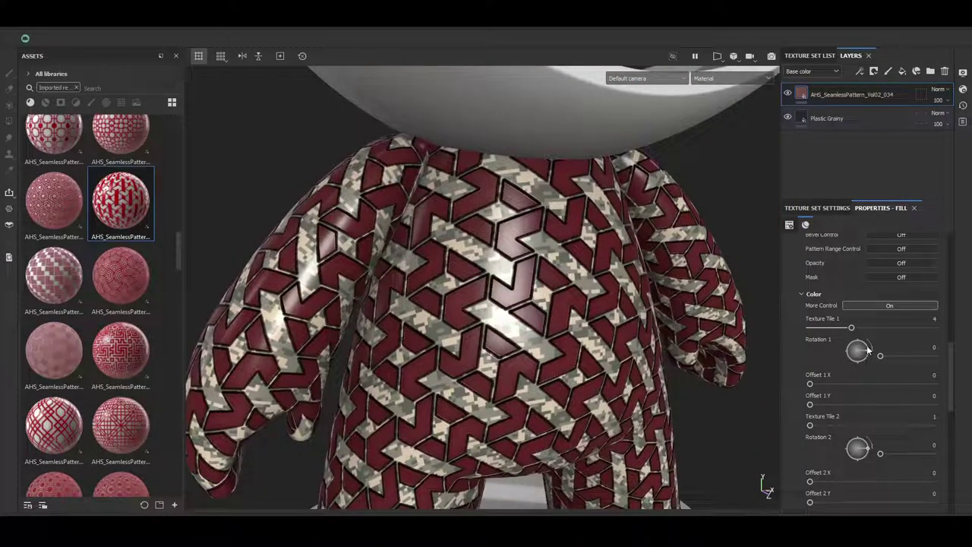
{"action": "mouse_move", "coordinate": [869, 357]}
{"action": "left_mouse_down"}
{"action": "mouse_move", "coordinate": [859, 344]}
{"action": "mouse_move", "coordinate": [954, 374]}
{"action": "left_mouse_up"}
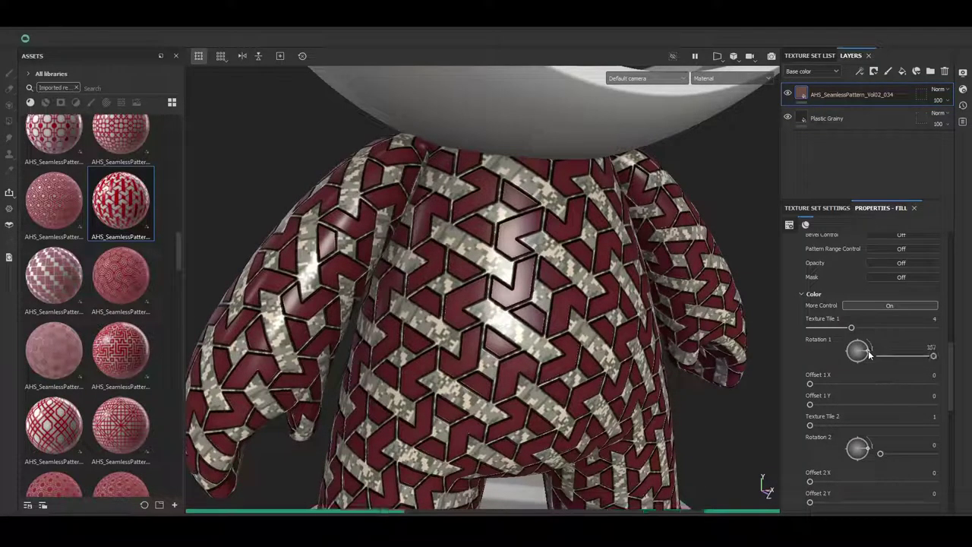
{"action": "scroll", "coordinate": [952, 375], "scroll_direction": "down", "scroll_amount": 1}
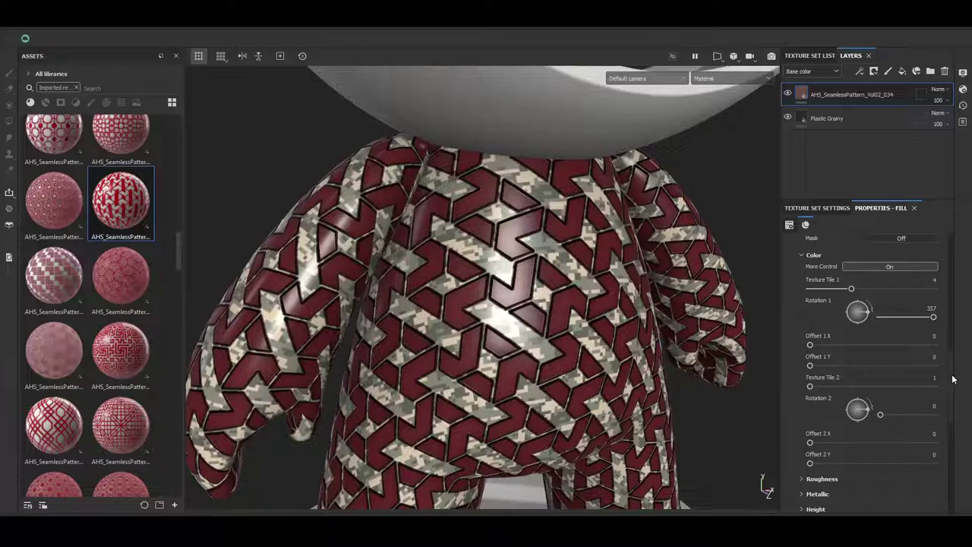
{"action": "scroll", "coordinate": [953, 379], "scroll_direction": "down", "scroll_amount": 1}
{"action": "scroll", "coordinate": [953, 387], "scroll_direction": "down", "scroll_amount": 1}
{"action": "scroll", "coordinate": [953, 403], "scroll_direction": "down", "scroll_amount": 1}
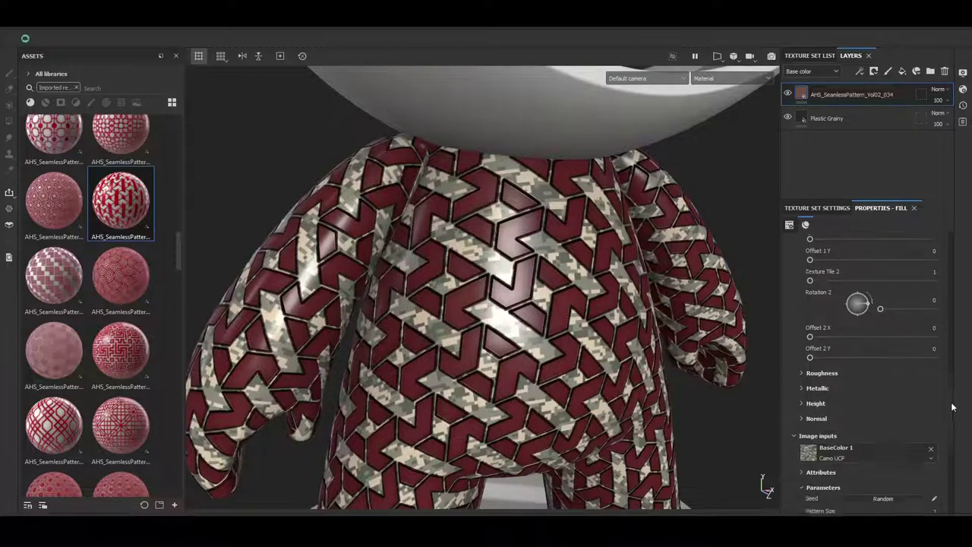
{"action": "scroll", "coordinate": [953, 408], "scroll_direction": "down", "scroll_amount": 4}
{"action": "scroll", "coordinate": [931, 417], "scroll_direction": "down", "scroll_amount": 3}
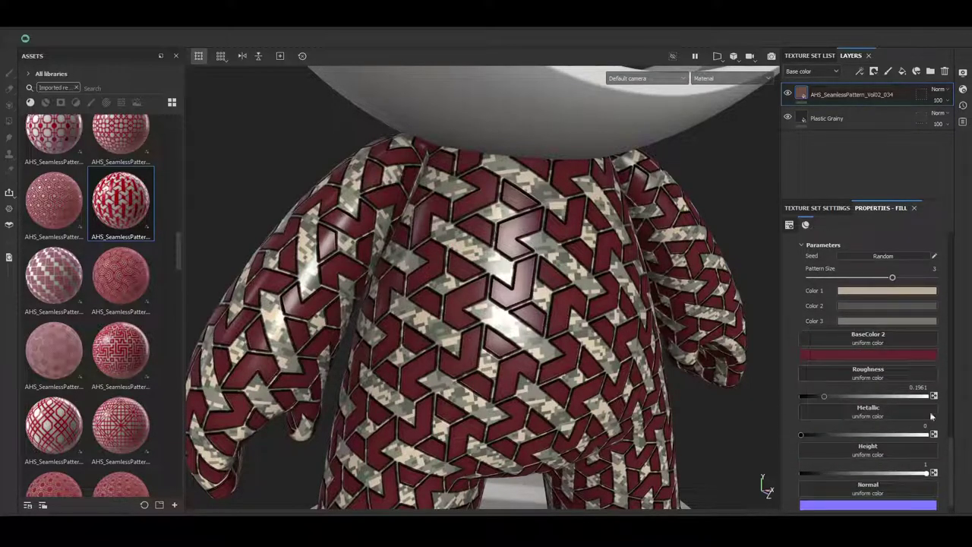
Step: Swap the maroon Base Color 2 for the Camo Woodland texture
{"action": "left_click", "coordinate": [873, 340]}
{"action": "scroll", "coordinate": [933, 423], "scroll_direction": "down", "scroll_amount": 3}
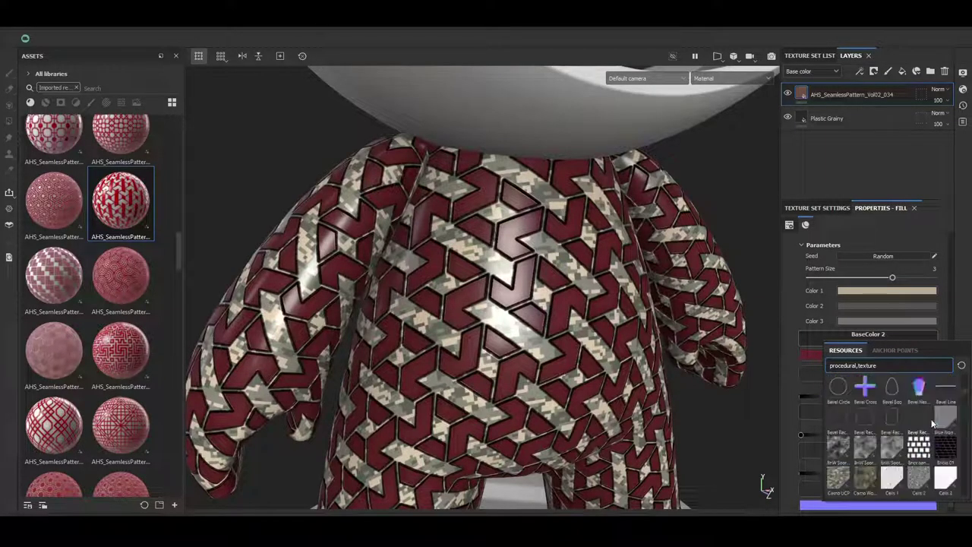
{"action": "left_click", "coordinate": [862, 483]}
{"action": "scroll", "coordinate": [516, 311], "scroll_direction": "up", "scroll_amount": 5}
{"action": "scroll", "coordinate": [516, 311], "scroll_direction": "down", "scroll_amount": 2}
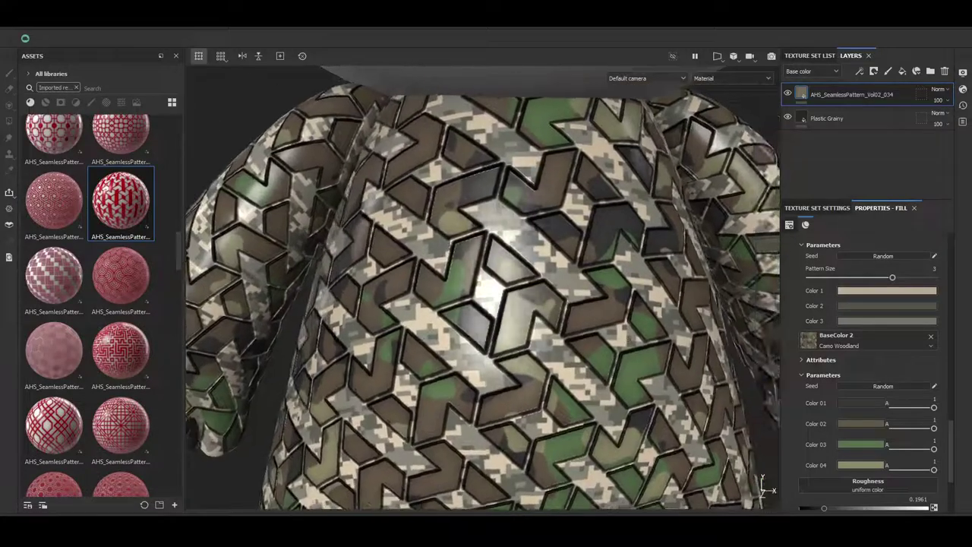
{"action": "scroll", "coordinate": [953, 369], "scroll_direction": "down", "scroll_amount": 3}
{"action": "scroll", "coordinate": [953, 369], "scroll_direction": "down", "scroll_amount": 4}
{"action": "scroll", "coordinate": [953, 369], "scroll_direction": "down", "scroll_amount": 4}
{"action": "scroll", "coordinate": [953, 369], "scroll_direction": "up", "scroll_amount": 4}
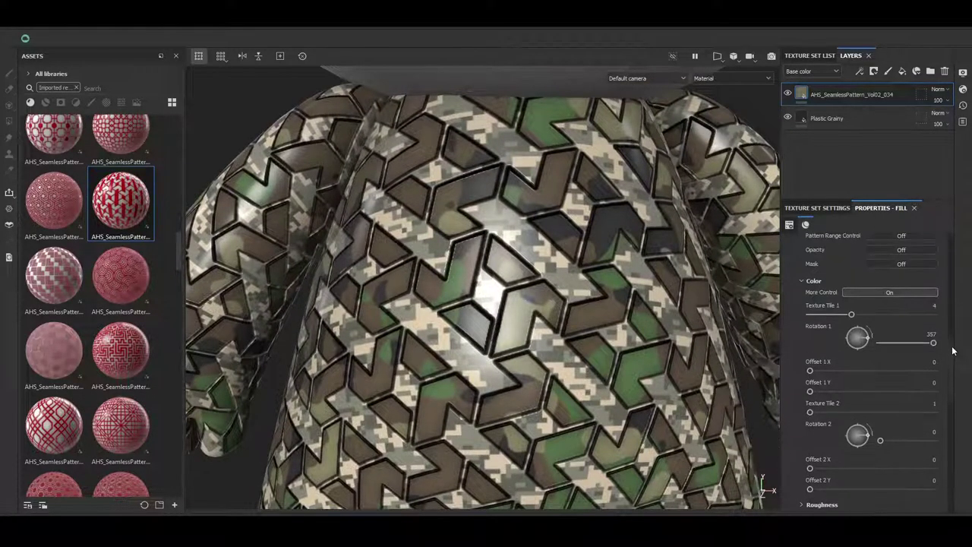
Step: Keep Camo UCP's X offset at 0 and give Camo Woodland tile 4, Y offset 0.22
{"action": "left_click", "coordinate": [823, 368]}
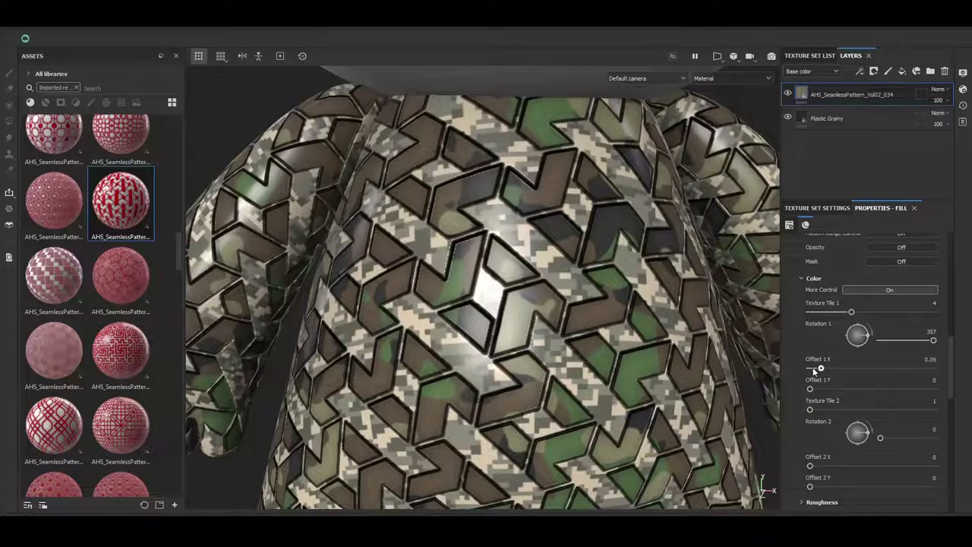
{"action": "left_click_drag", "start_coordinate": [814, 370], "coordinate": [800, 367]}
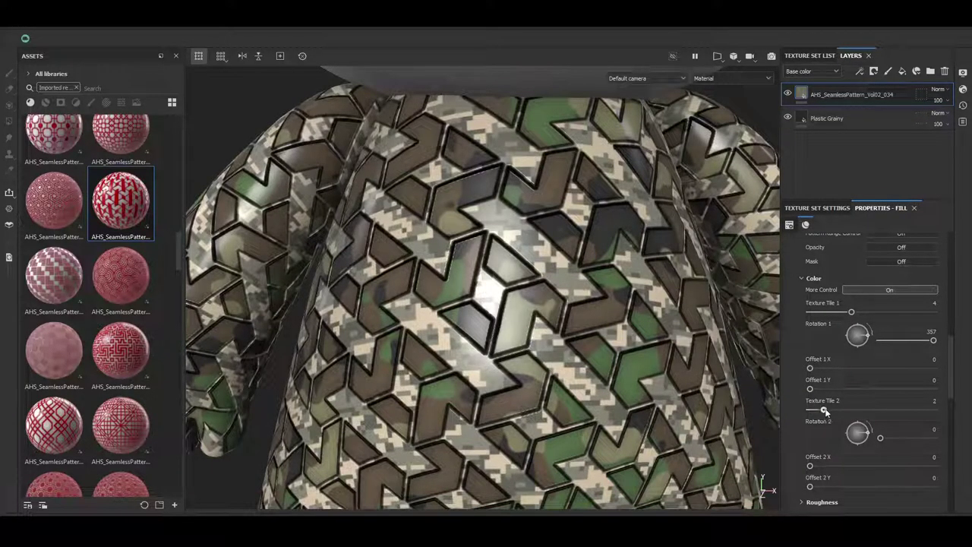
{"action": "mouse_move", "coordinate": [825, 410]}
{"action": "left_mouse_down"}
{"action": "mouse_move", "coordinate": [853, 413]}
{"action": "mouse_move", "coordinate": [862, 427]}
{"action": "mouse_move", "coordinate": [852, 425]}
{"action": "left_mouse_up"}
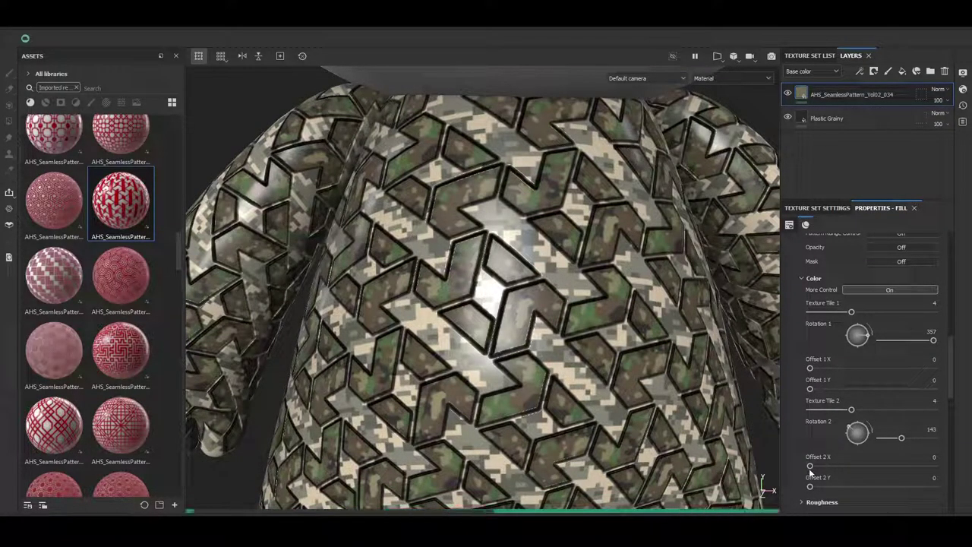
{"action": "scroll", "coordinate": [800, 451], "scroll_direction": "down", "scroll_amount": 2}
{"action": "left_click", "coordinate": [836, 425]}
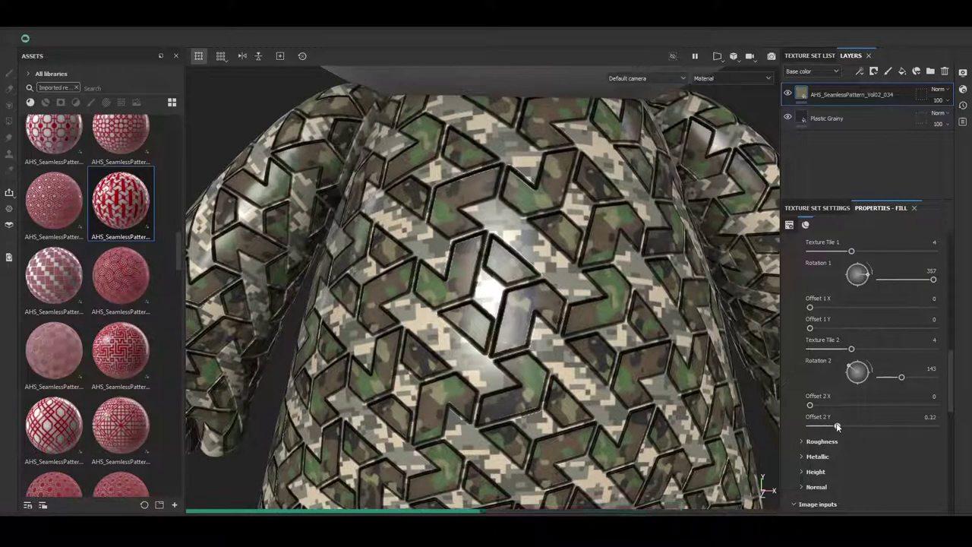
{"action": "mouse_move", "coordinate": [661, 367]}
{"action": "left_mouse_down", "text": "alt"}
{"action": "mouse_move", "coordinate": [568, 300]}
{"action": "mouse_move", "coordinate": [622, 327]}
{"action": "left_mouse_up", "text": "alt"}
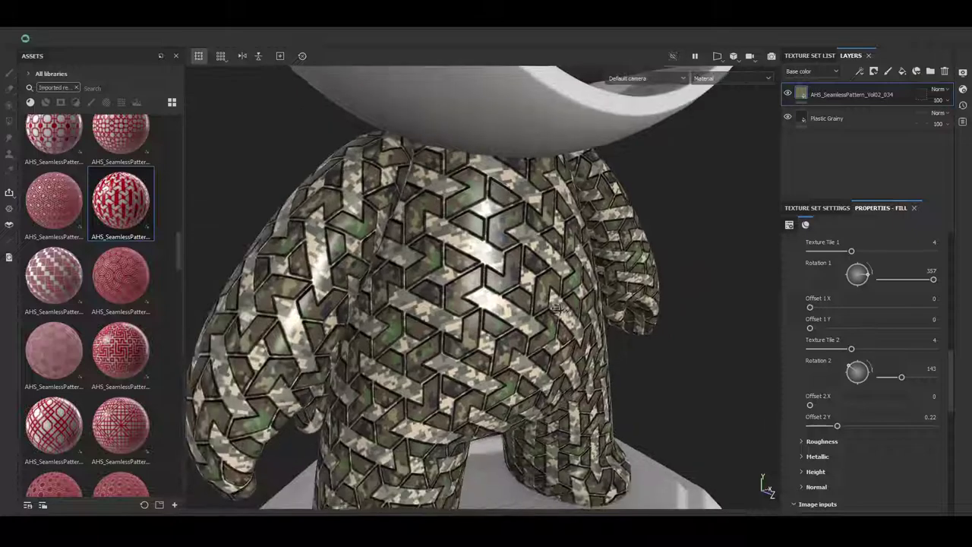
Step: Collapse the Color tiling settings and expand the Roughness tiling and rotation settings
{"action": "scroll", "coordinate": [798, 368], "scroll_direction": "down", "scroll_amount": 2}
{"action": "scroll", "coordinate": [791, 330], "scroll_direction": "up", "scroll_amount": 2}
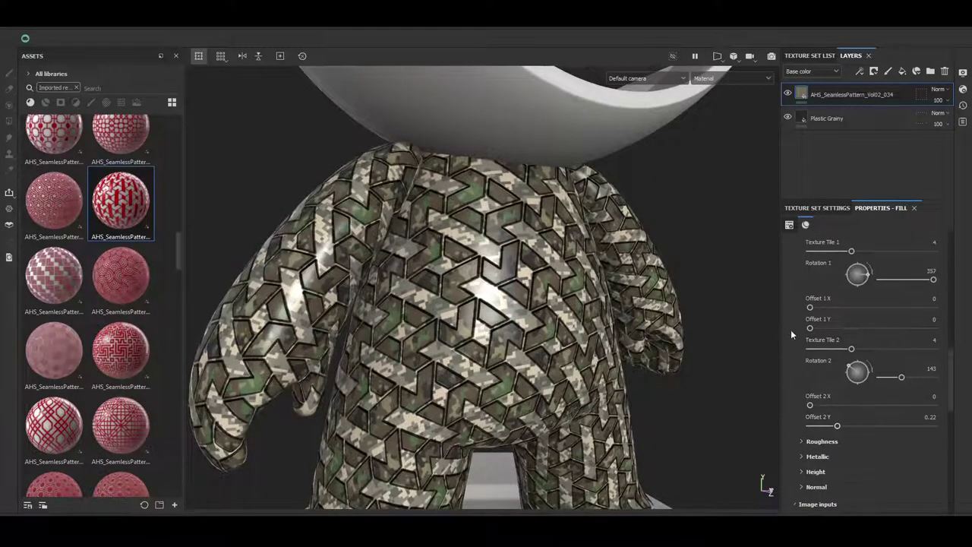
{"action": "scroll", "coordinate": [801, 281], "scroll_direction": "up", "scroll_amount": 2}
{"action": "left_click", "coordinate": [800, 279]}
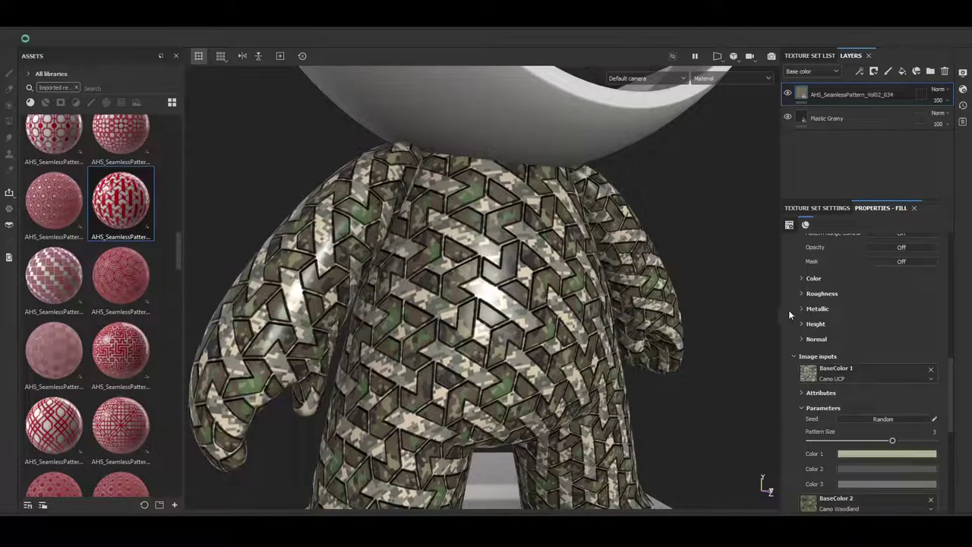
{"action": "scroll", "coordinate": [788, 309], "scroll_direction": "down", "scroll_amount": 2}
{"action": "scroll", "coordinate": [788, 309], "scroll_direction": "down", "scroll_amount": 3}
{"action": "scroll", "coordinate": [789, 308], "scroll_direction": "down", "scroll_amount": 3}
{"action": "scroll", "coordinate": [790, 308], "scroll_direction": "up", "scroll_amount": 2}
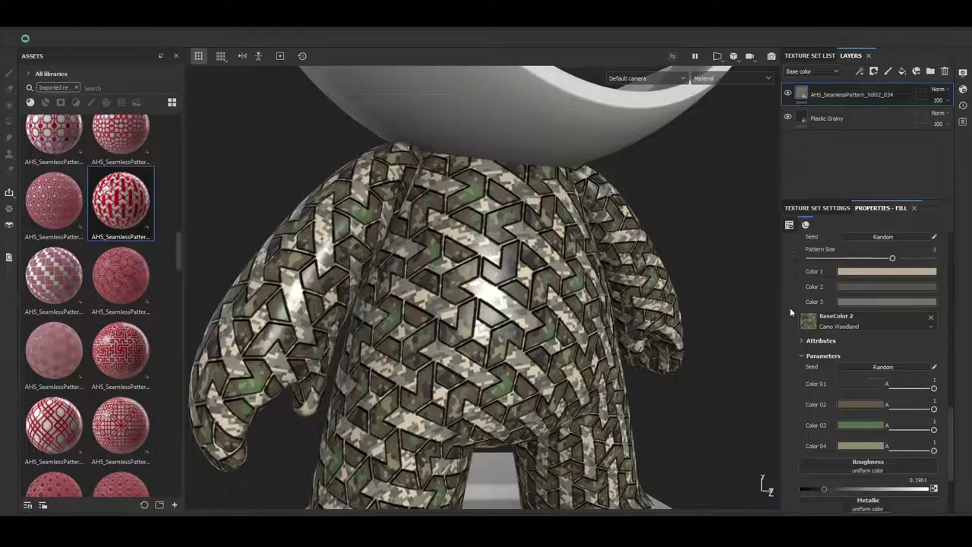
{"action": "scroll", "coordinate": [789, 307], "scroll_direction": "up", "scroll_amount": 6}
{"action": "left_click", "coordinate": [821, 354]}
{"action": "scroll", "coordinate": [872, 343], "scroll_direction": "down", "scroll_amount": 1}
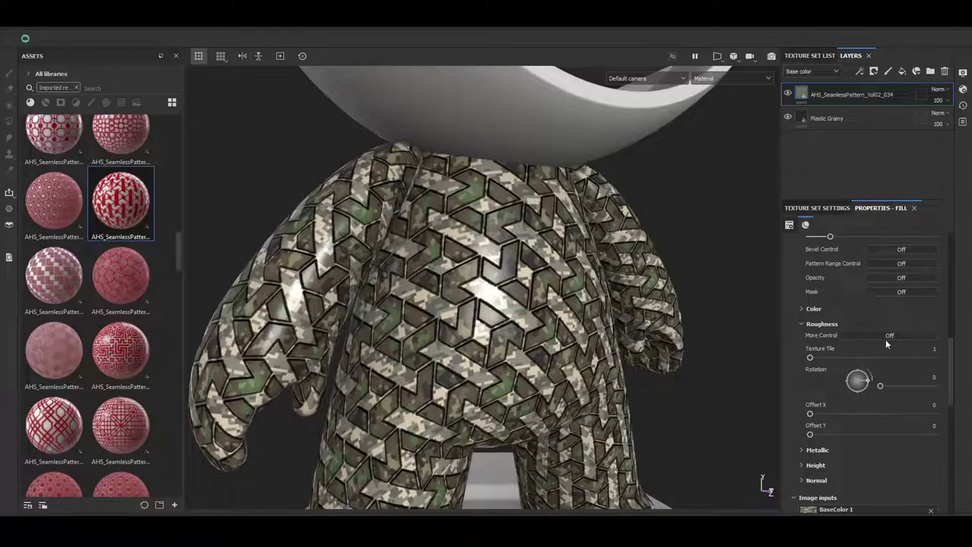
{"action": "scroll", "coordinate": [941, 372], "scroll_direction": "down", "scroll_amount": 3}
{"action": "scroll", "coordinate": [904, 375], "scroll_direction": "down", "scroll_amount": 3}
{"action": "scroll", "coordinate": [890, 376], "scroll_direction": "down", "scroll_amount": 2}
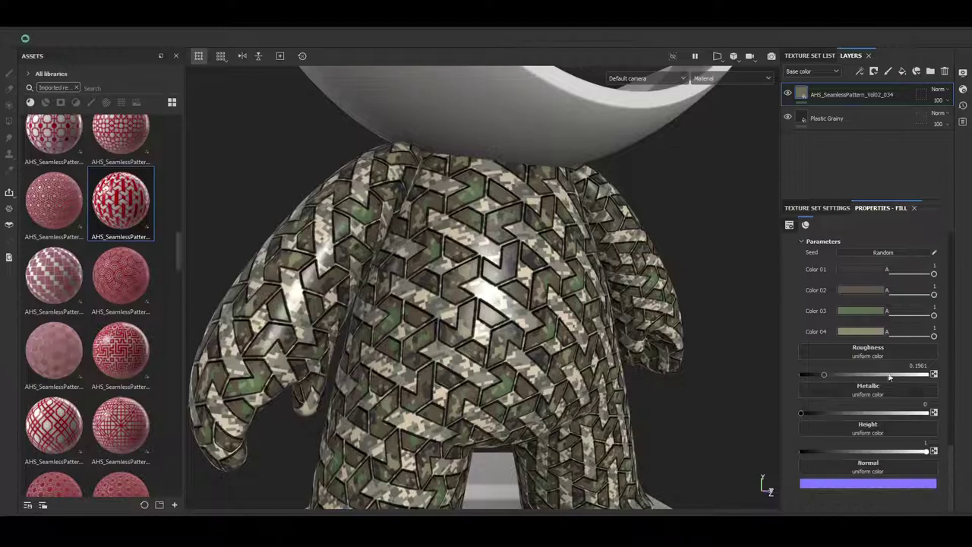
Step: Lower the fill's Roughness from about 0.75 to about 0.15 for a glossy finish
{"action": "left_click_drag", "start_coordinate": [832, 376], "coordinate": [896, 380]}
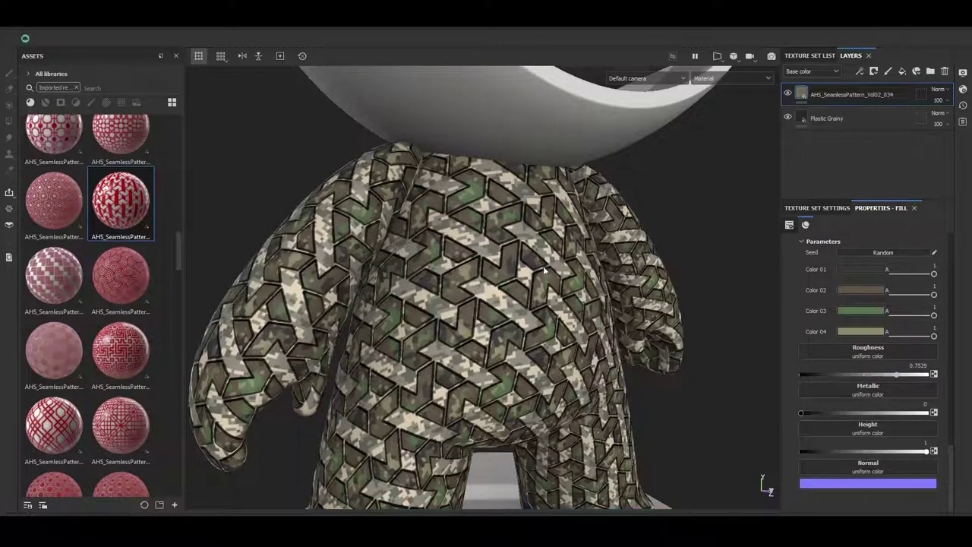
{"action": "left_click_drag", "start_coordinate": [583, 307], "coordinate": [593, 312], "text": "alt"}
{"action": "left_click_drag", "start_coordinate": [796, 377], "coordinate": [784, 374]}
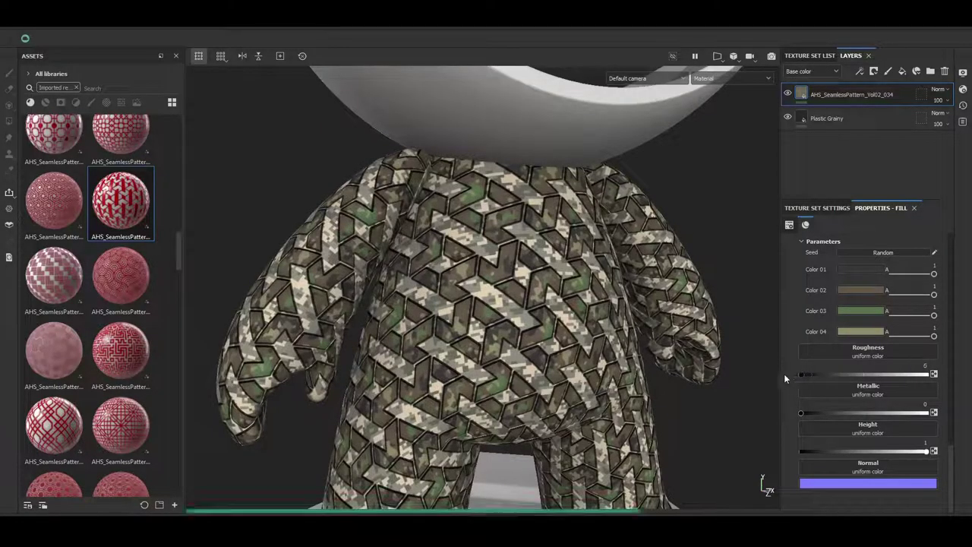
{"action": "mouse_move", "coordinate": [486, 304]}
{"action": "left_mouse_down", "text": "alt"}
{"action": "mouse_move", "coordinate": [435, 297]}
{"action": "mouse_move", "coordinate": [407, 339]}
{"action": "mouse_move", "coordinate": [731, 358]}
{"action": "left_mouse_up", "text": "alt"}
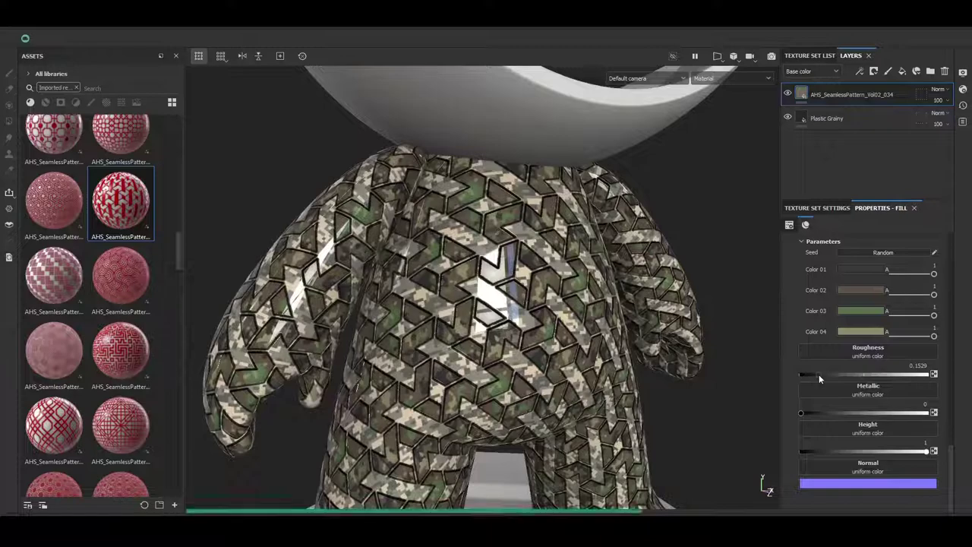
{"action": "left_click", "coordinate": [886, 352]}
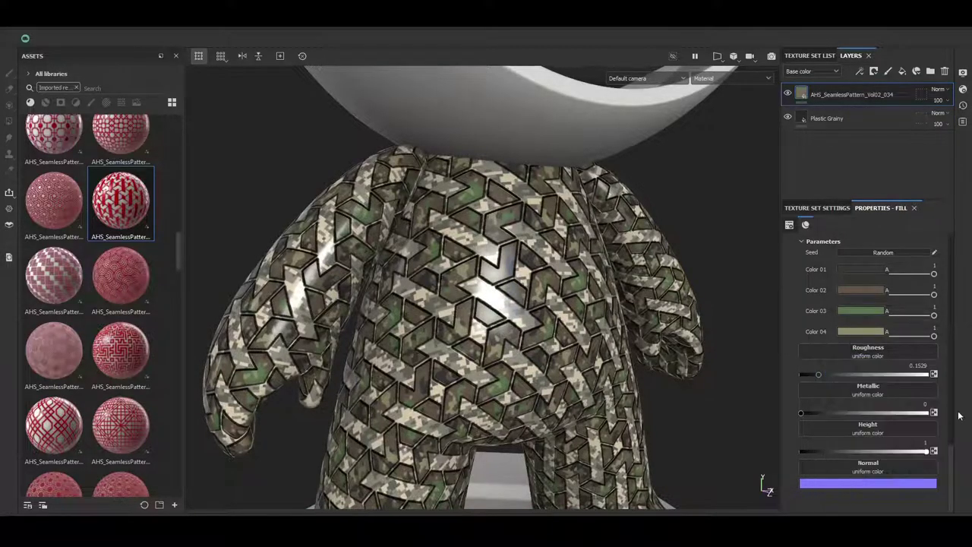
{"action": "scroll", "coordinate": [873, 319], "scroll_direction": "up", "scroll_amount": 2}
Step: Plug the Cells 4 procedural texture into the Roughness channel and inspect the patchy gloss
{"action": "left_click", "coordinate": [868, 374]}
{"action": "scroll", "coordinate": [918, 433], "scroll_direction": "down", "scroll_amount": 3}
{"action": "scroll", "coordinate": [918, 433], "scroll_direction": "down", "scroll_amount": 2}
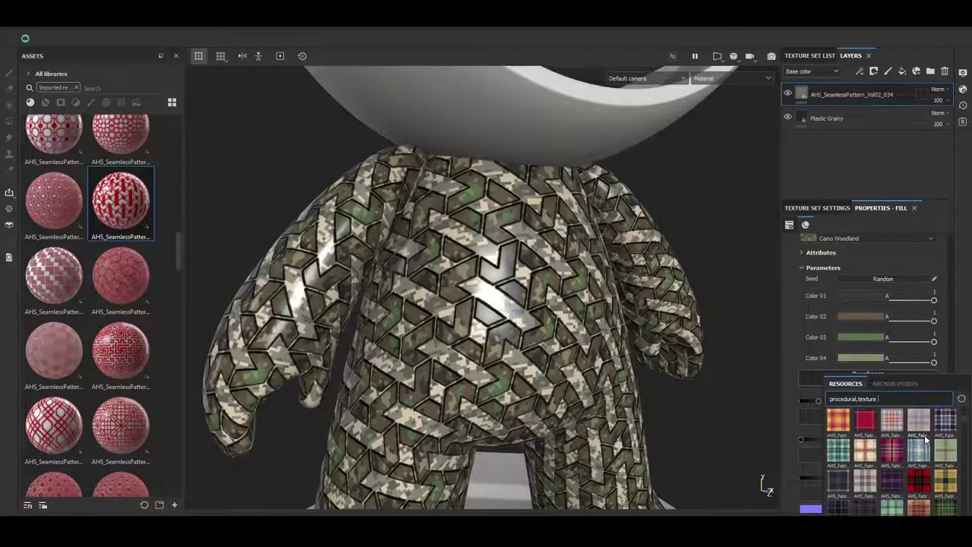
{"action": "scroll", "coordinate": [920, 433], "scroll_direction": "down", "scroll_amount": 2}
{"action": "scroll", "coordinate": [923, 434], "scroll_direction": "down", "scroll_amount": 2}
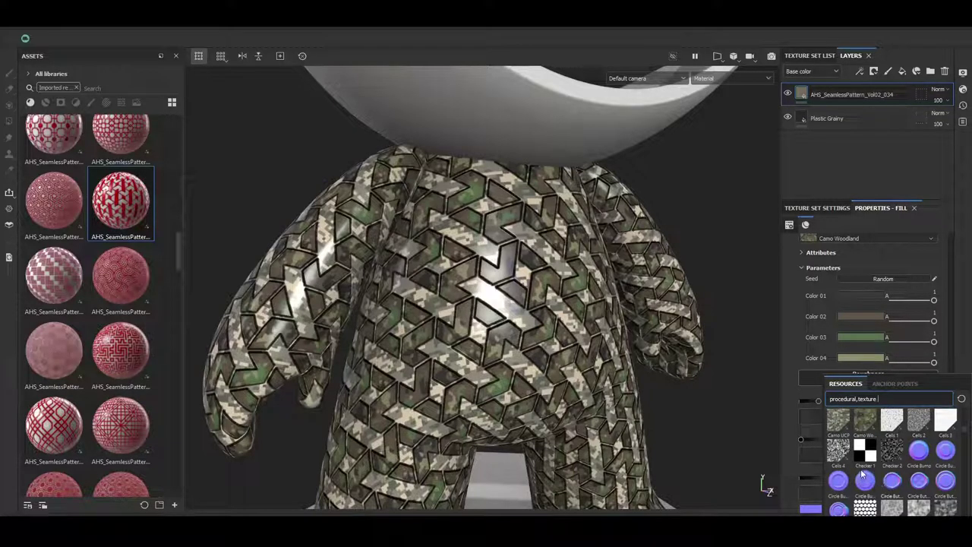
{"action": "mouse_move", "coordinate": [838, 450]}
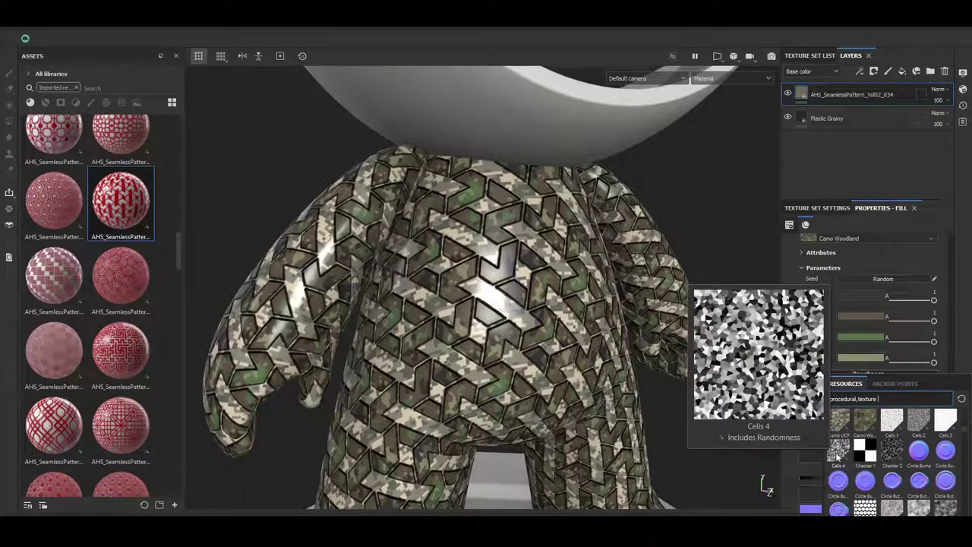
{"action": "left_click", "coordinate": [835, 448]}
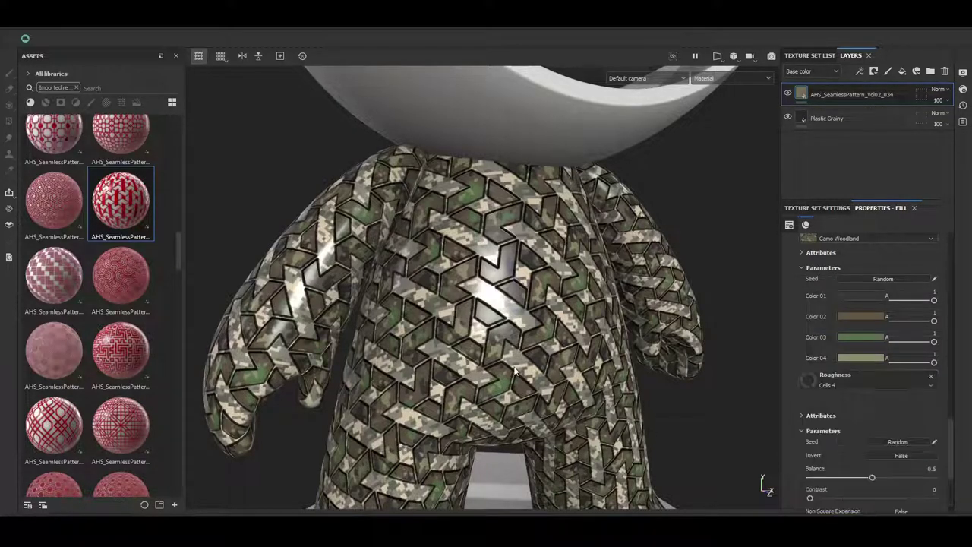
{"action": "mouse_move", "coordinate": [534, 300]}
{"action": "left_mouse_down", "text": "alt"}
{"action": "mouse_move", "coordinate": [515, 287]}
{"action": "mouse_move", "coordinate": [525, 317]}
{"action": "left_mouse_up", "text": "alt"}
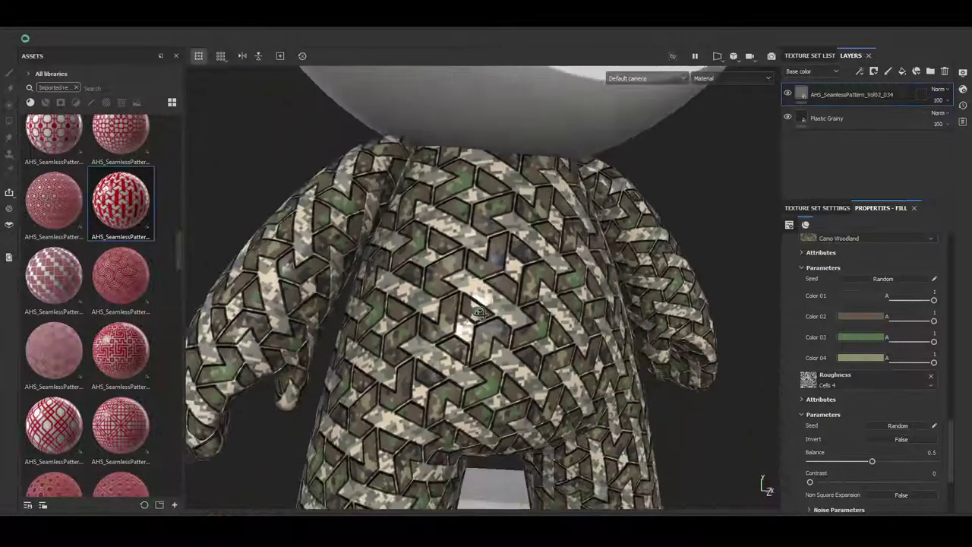
{"action": "left_click_drag", "start_coordinate": [526, 318], "coordinate": [547, 326], "text": "alt"}
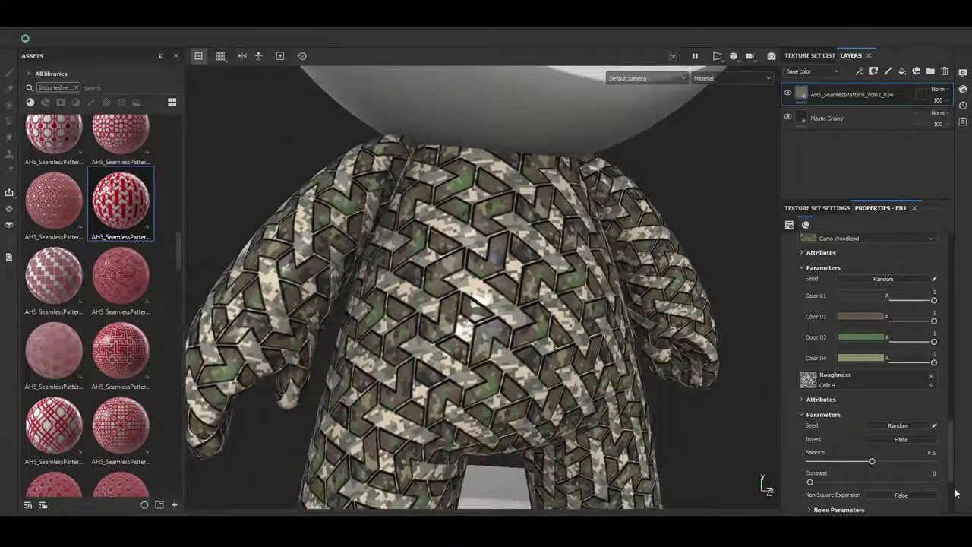
{"action": "scroll", "coordinate": [955, 430], "scroll_direction": "up", "scroll_amount": 2}
{"action": "scroll", "coordinate": [955, 430], "scroll_direction": "up", "scroll_amount": 3}
{"action": "scroll", "coordinate": [873, 380], "scroll_direction": "up", "scroll_amount": 2}
Step: Try a Roughness Texture Tile of 6, then return it to 1
{"action": "scroll", "coordinate": [800, 336], "scroll_direction": "up", "scroll_amount": 2}
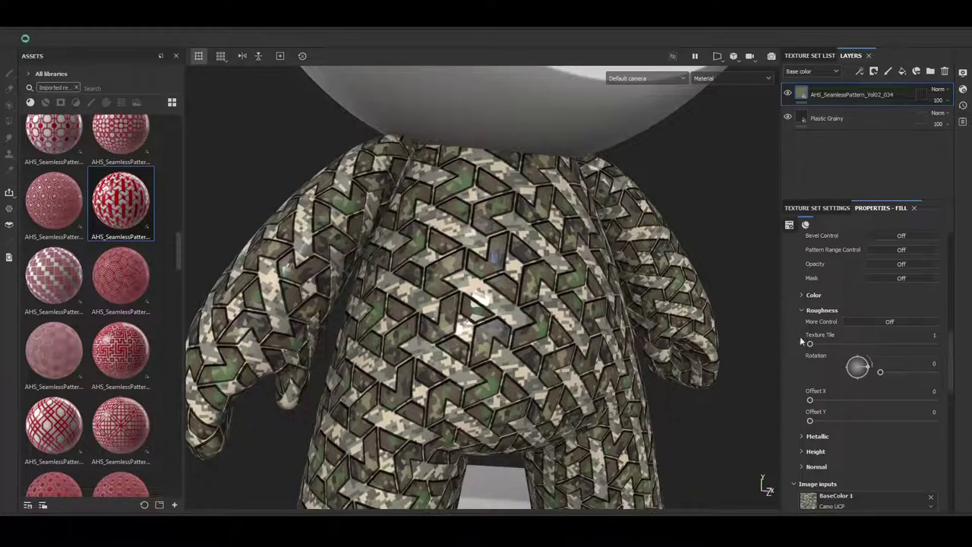
{"action": "left_click_drag", "start_coordinate": [852, 344], "coordinate": [879, 344]}
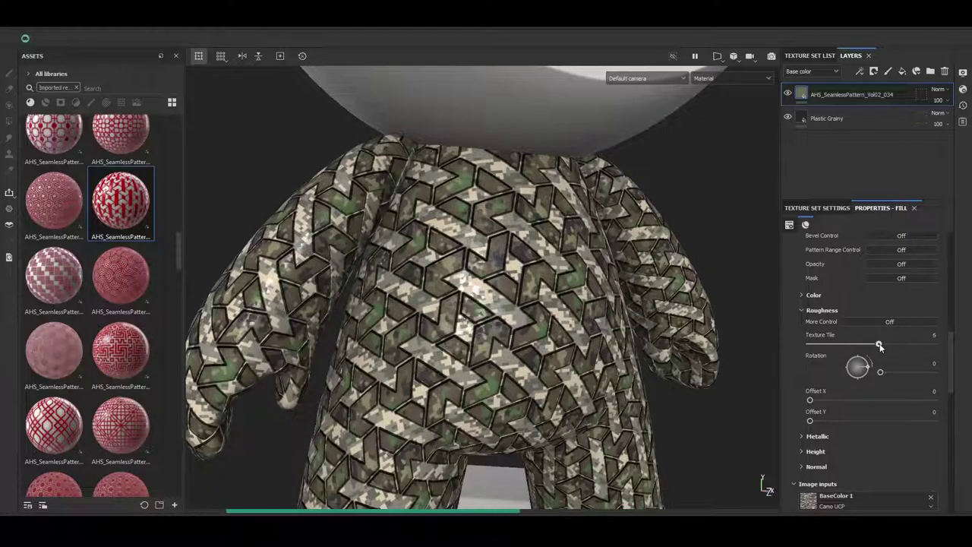
{"action": "scroll", "coordinate": [484, 309], "scroll_direction": "up", "scroll_amount": 5}
{"action": "scroll", "coordinate": [485, 309], "scroll_direction": "down", "scroll_amount": 5}
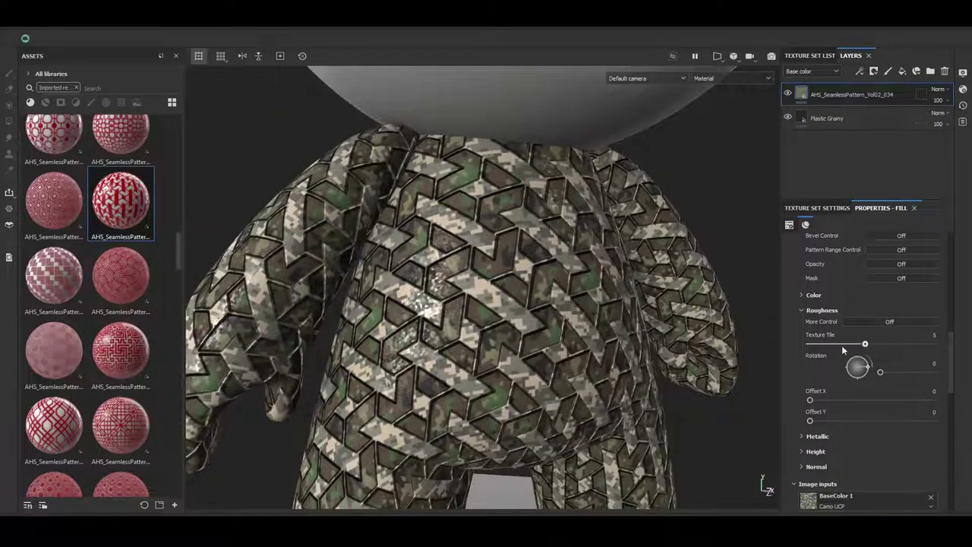
{"action": "left_click_drag", "start_coordinate": [841, 345], "coordinate": [796, 344]}
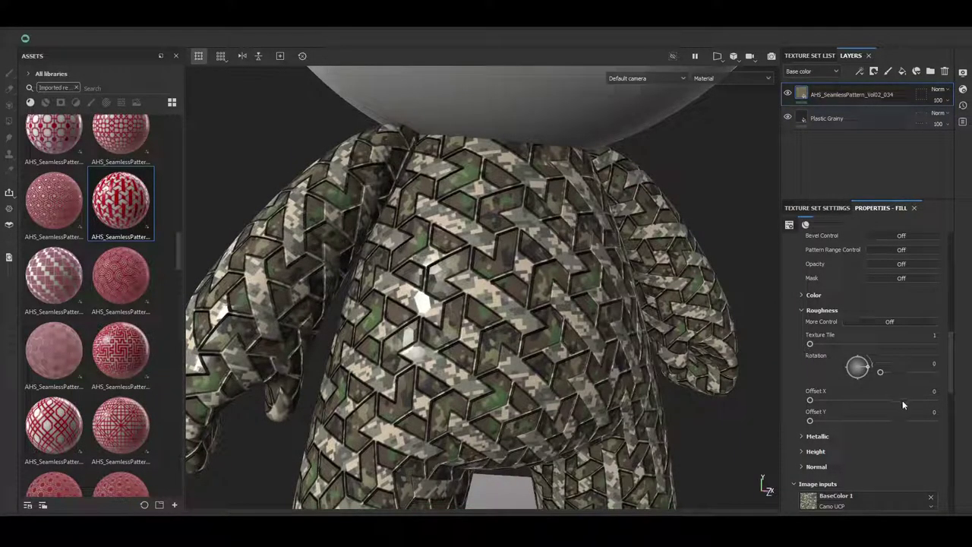
Step: Enable More Control and set Roughness 2 to about 0.84 and Roughness 1 to about 0.12
{"action": "left_click", "coordinate": [887, 323]}
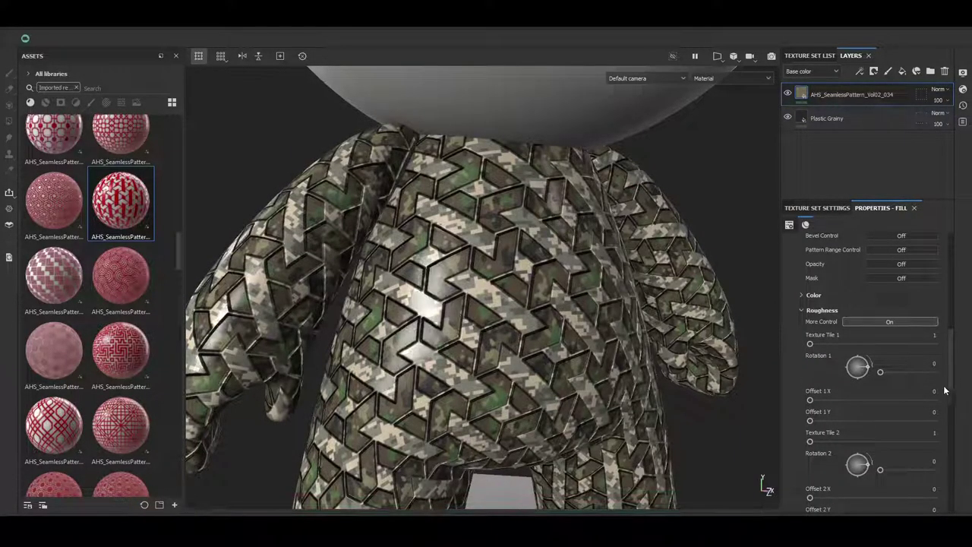
{"action": "scroll", "coordinate": [950, 380], "scroll_direction": "down", "scroll_amount": 3}
{"action": "scroll", "coordinate": [948, 402], "scroll_direction": "down", "scroll_amount": 3}
{"action": "scroll", "coordinate": [934, 395], "scroll_direction": "down", "scroll_amount": 3}
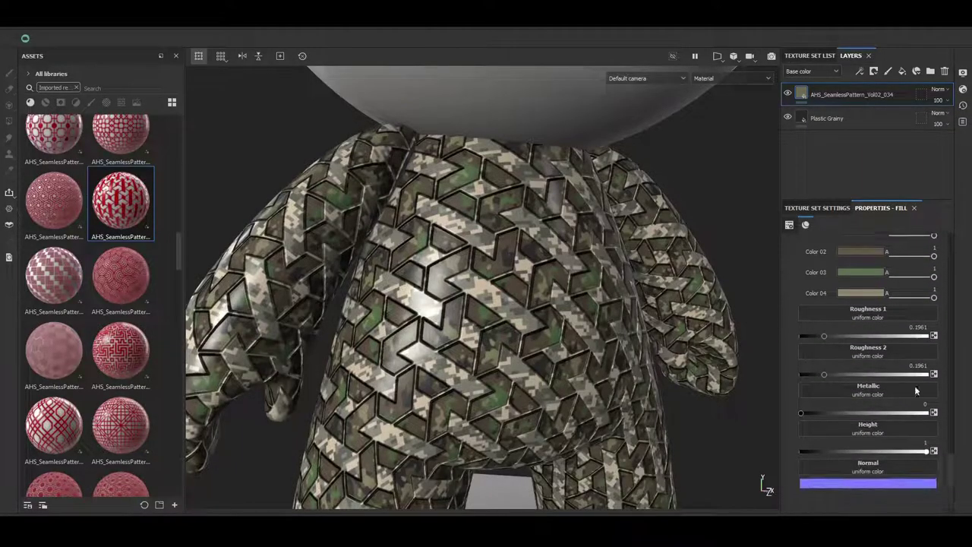
{"action": "left_click_drag", "start_coordinate": [910, 335], "coordinate": [923, 335]}
{"action": "left_click_drag", "start_coordinate": [825, 375], "coordinate": [796, 377]}
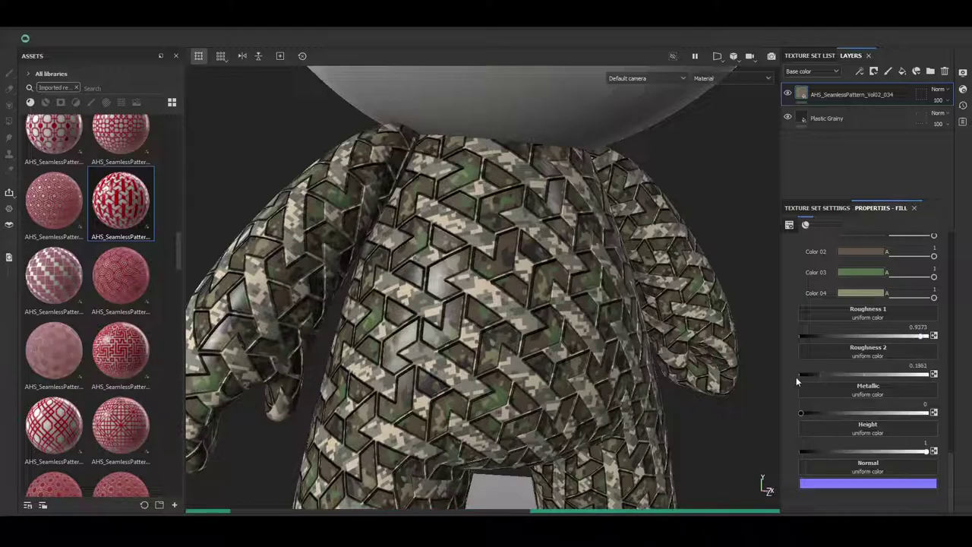
{"action": "scroll", "coordinate": [526, 285], "scroll_direction": "up", "scroll_amount": 5}
{"action": "left_click_drag", "start_coordinate": [502, 277], "coordinate": [866, 398], "text": "alt"}
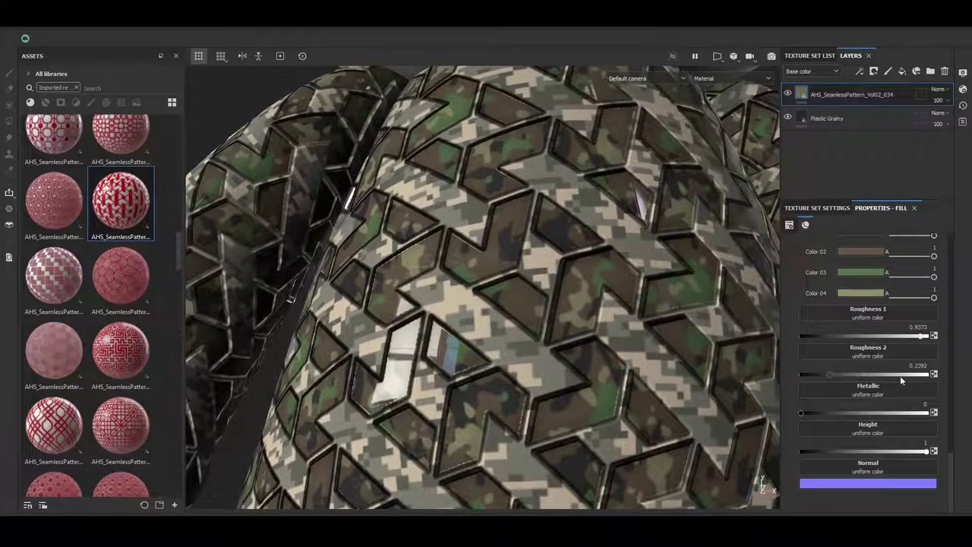
{"action": "left_click", "coordinate": [908, 375]}
{"action": "left_click", "coordinate": [835, 337]}
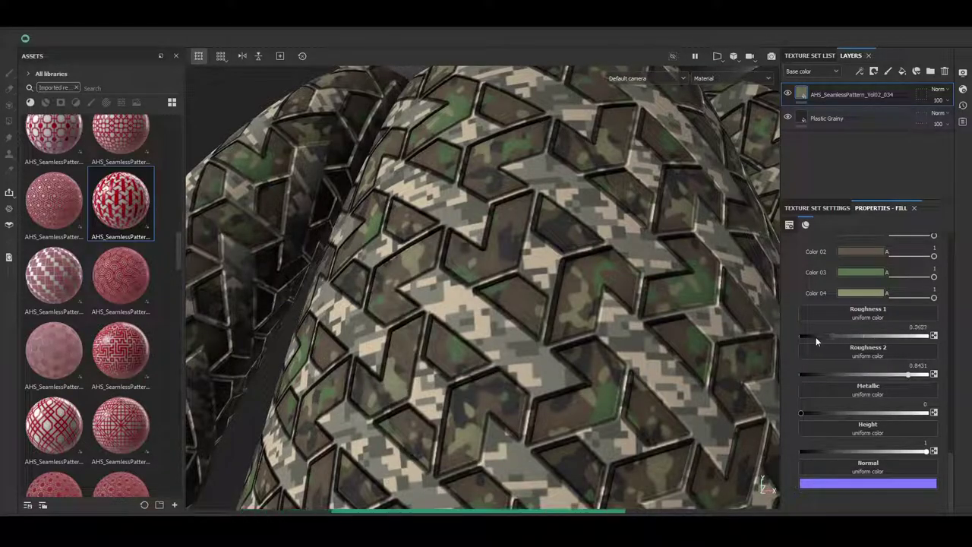
{"action": "left_click", "coordinate": [815, 336]}
{"action": "mouse_move", "coordinate": [616, 307]}
{"action": "left_mouse_down", "text": "alt"}
{"action": "mouse_move", "coordinate": [526, 311]}
{"action": "mouse_move", "coordinate": [640, 318]}
{"action": "mouse_move", "coordinate": [960, 426]}
{"action": "left_mouse_up", "text": "alt"}
Step: Remove the Cells 4 texture from the roughness input
{"action": "scroll", "coordinate": [958, 440], "scroll_direction": "down", "scroll_amount": 3}
{"action": "scroll", "coordinate": [966, 402], "scroll_direction": "down", "scroll_amount": 3}
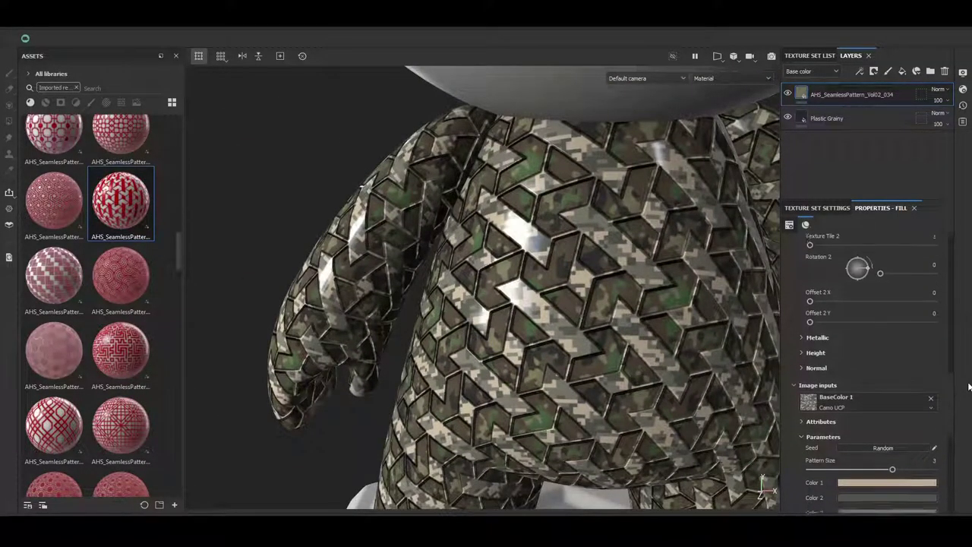
{"action": "scroll", "coordinate": [967, 406], "scroll_direction": "down", "scroll_amount": 2}
{"action": "scroll", "coordinate": [968, 412], "scroll_direction": "down", "scroll_amount": 2}
{"action": "scroll", "coordinate": [966, 406], "scroll_direction": "up", "scroll_amount": 2}
{"action": "scroll", "coordinate": [958, 387], "scroll_direction": "up", "scroll_amount": 2}
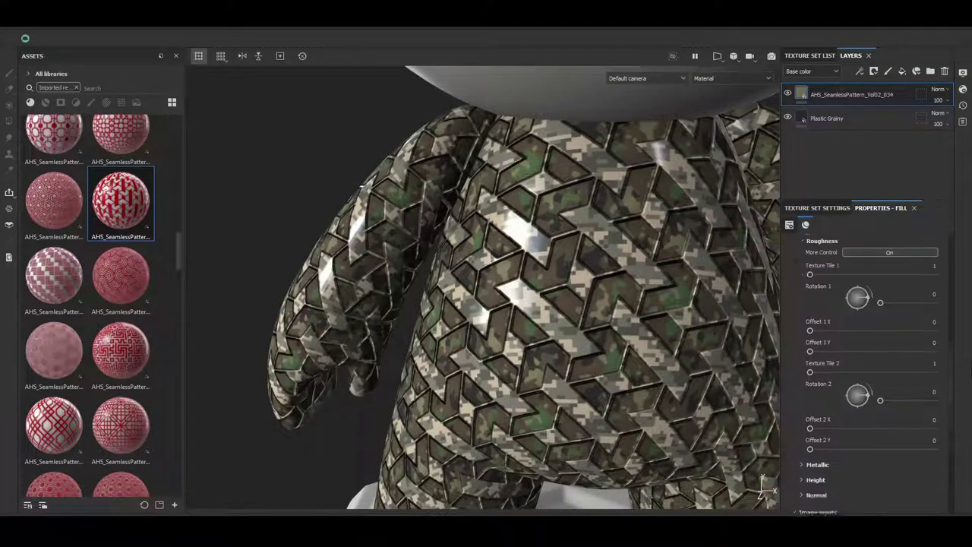
{"action": "scroll", "coordinate": [951, 368], "scroll_direction": "up", "scroll_amount": 3}
{"action": "scroll", "coordinate": [946, 364], "scroll_direction": "down", "scroll_amount": 2}
{"action": "scroll", "coordinate": [946, 372], "scroll_direction": "down", "scroll_amount": 2}
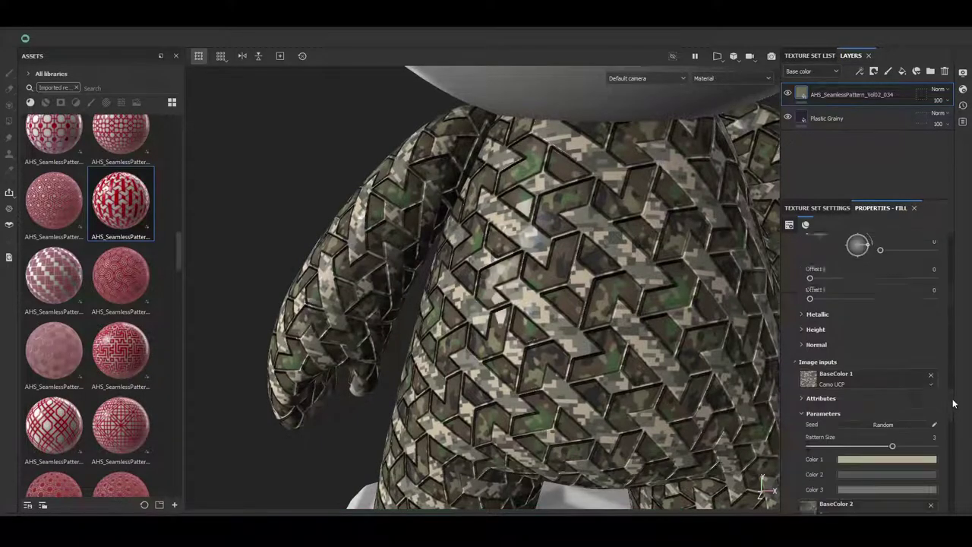
{"action": "scroll", "coordinate": [944, 380], "scroll_direction": "down", "scroll_amount": 2}
{"action": "scroll", "coordinate": [941, 391], "scroll_direction": "down", "scroll_amount": 2}
{"action": "left_click", "coordinate": [930, 378]}
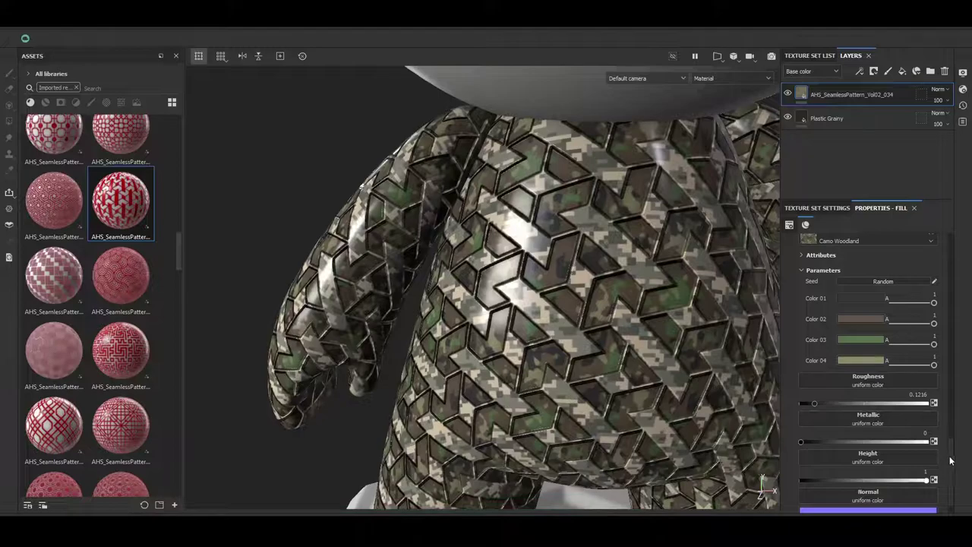
{"action": "scroll", "coordinate": [950, 425], "scroll_direction": "up", "scroll_amount": 3}
{"action": "scroll", "coordinate": [959, 399], "scroll_direction": "up", "scroll_amount": 2}
Step: Collapse roughness tiling, expand Metallic tiling, and settle metallic at about 0.08 after trying 0.89
{"action": "scroll", "coordinate": [805, 319], "scroll_direction": "up", "scroll_amount": 2}
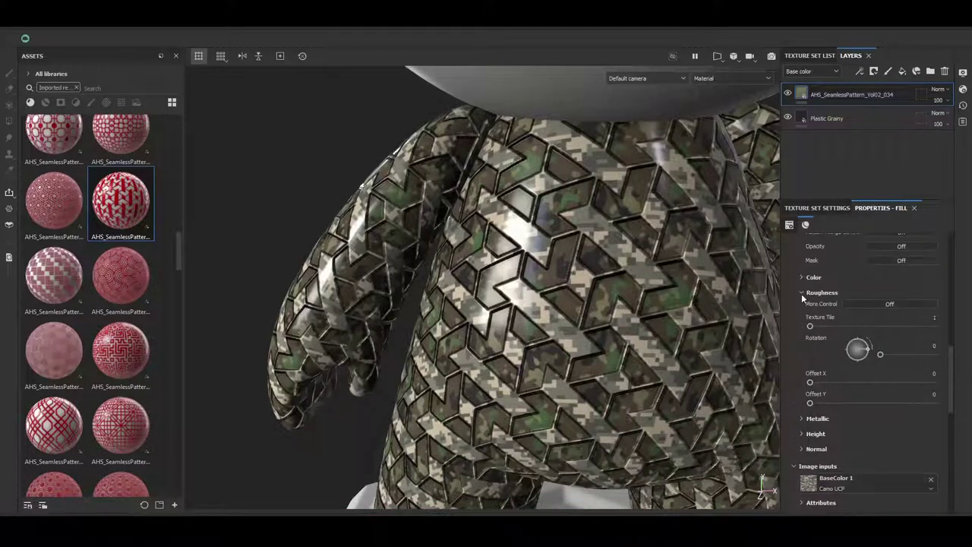
{"action": "left_click", "coordinate": [802, 292]}
{"action": "left_click", "coordinate": [802, 308]}
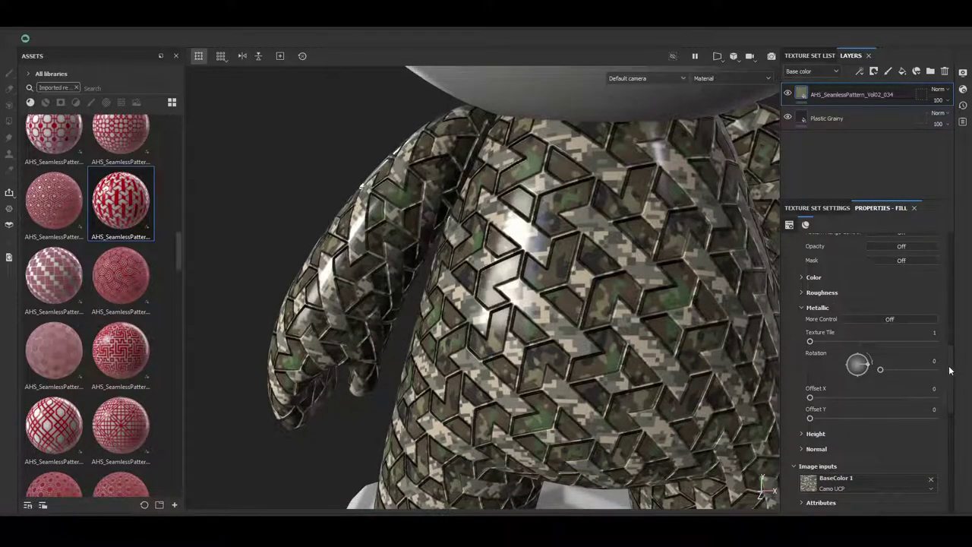
{"action": "scroll", "coordinate": [949, 370], "scroll_direction": "down", "scroll_amount": 3}
{"action": "scroll", "coordinate": [942, 425], "scroll_direction": "down", "scroll_amount": 2}
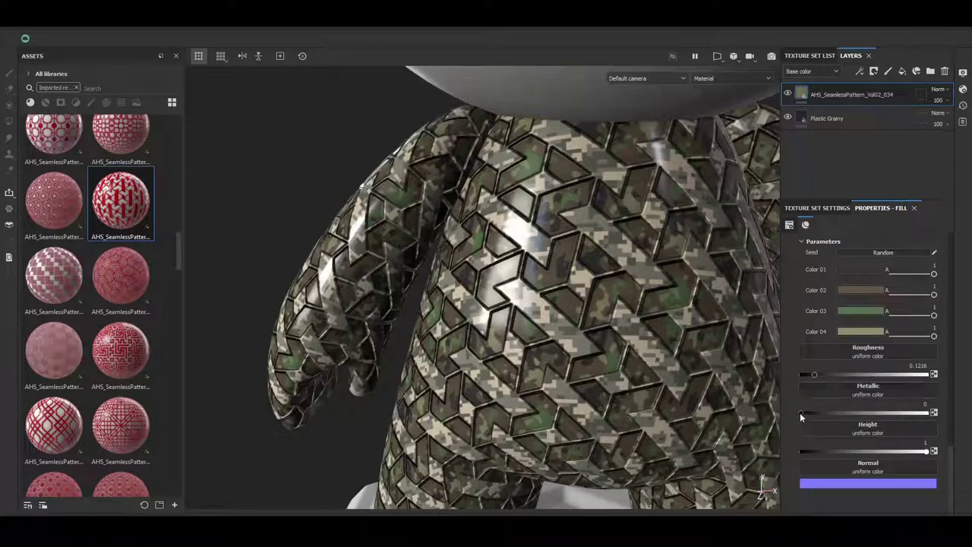
{"action": "left_click_drag", "start_coordinate": [829, 413], "coordinate": [915, 413]}
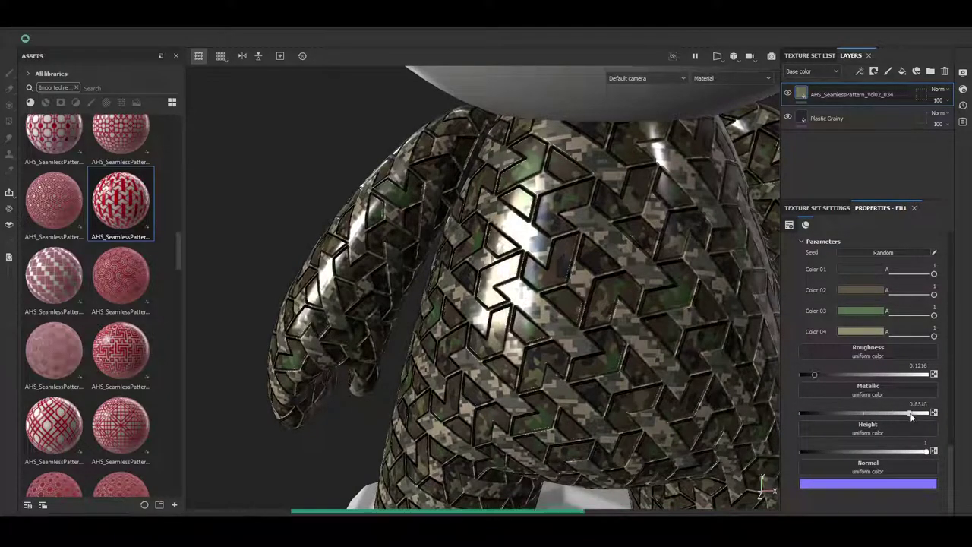
{"action": "left_click_drag", "start_coordinate": [599, 332], "coordinate": [505, 339], "text": "alt"}
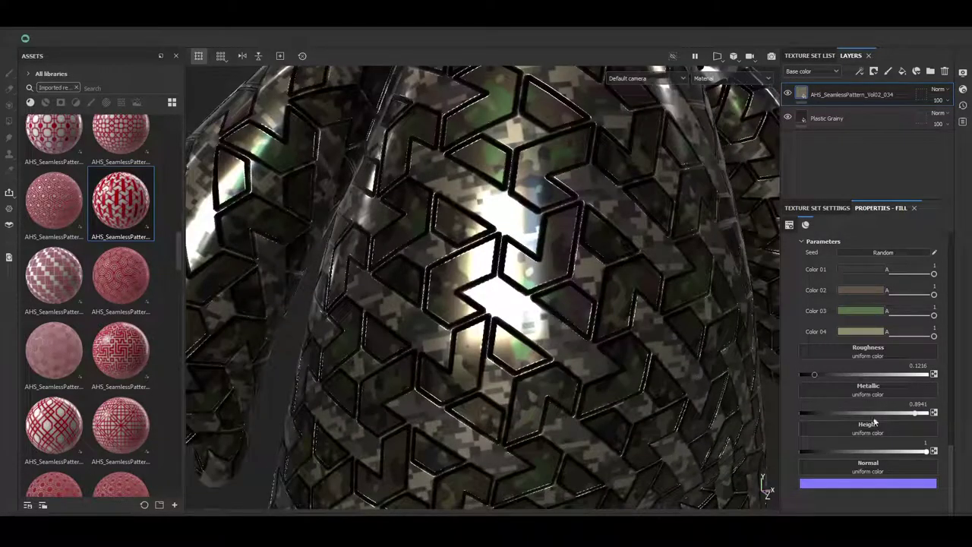
{"action": "left_click_drag", "start_coordinate": [820, 414], "coordinate": [809, 412]}
Step: Use the Circles texture for Metallic and tile it more densely
{"action": "left_click", "coordinate": [863, 392]}
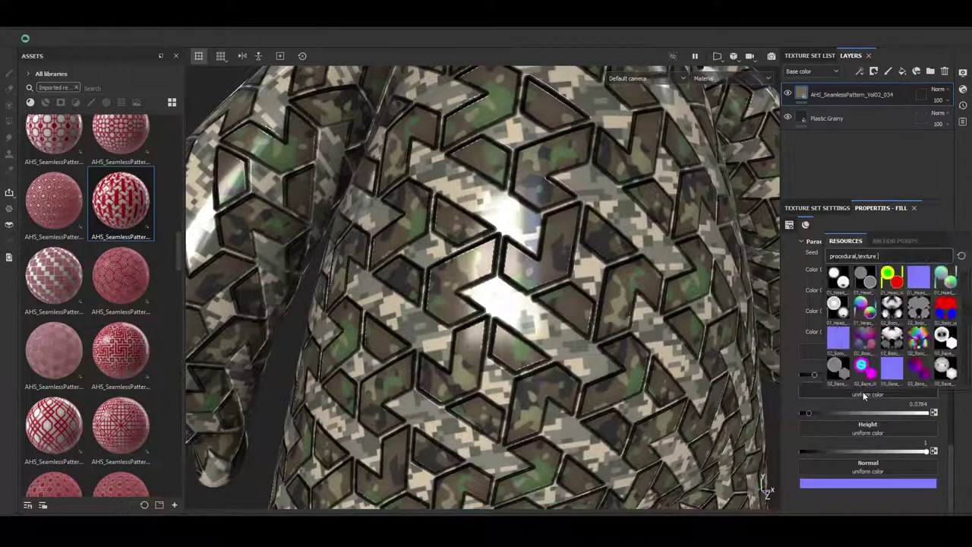
{"action": "scroll", "coordinate": [911, 335], "scroll_direction": "down", "scroll_amount": 3}
{"action": "scroll", "coordinate": [915, 328], "scroll_direction": "down", "scroll_amount": 3}
{"action": "scroll", "coordinate": [919, 322], "scroll_direction": "down", "scroll_amount": 3}
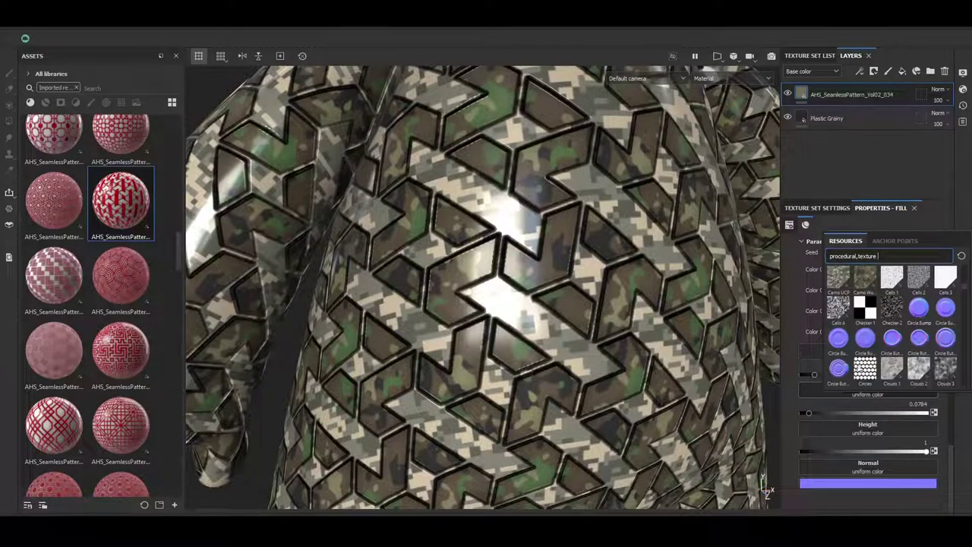
{"action": "left_click", "coordinate": [860, 366]}
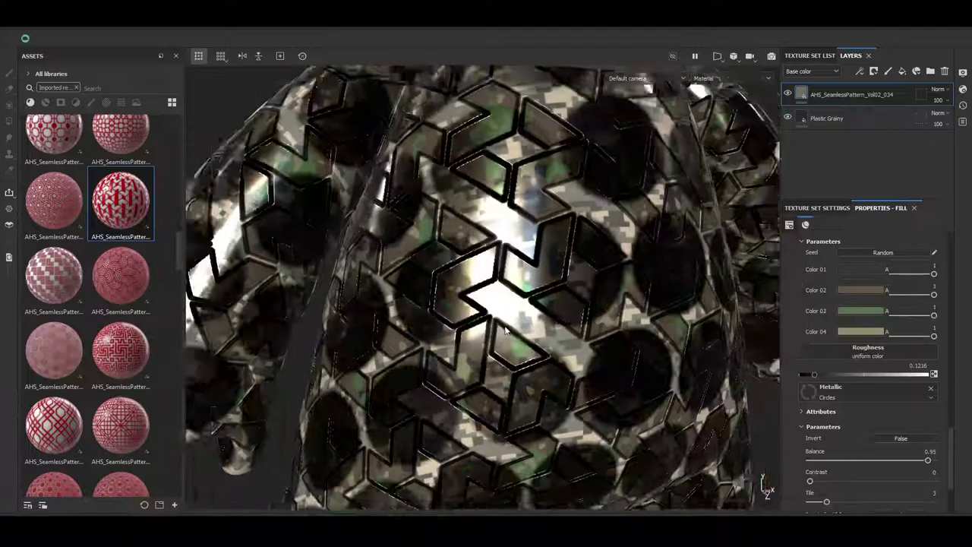
{"action": "left_click_drag", "start_coordinate": [505, 328], "coordinate": [546, 334], "text": "alt"}
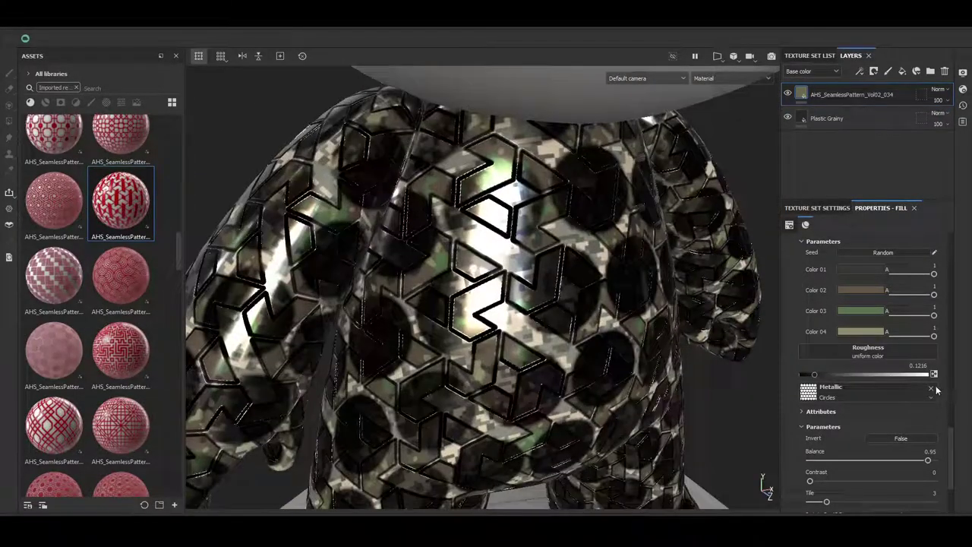
{"action": "scroll", "coordinate": [952, 459], "scroll_direction": "down", "scroll_amount": 3}
{"action": "scroll", "coordinate": [951, 459], "scroll_direction": "down", "scroll_amount": 3}
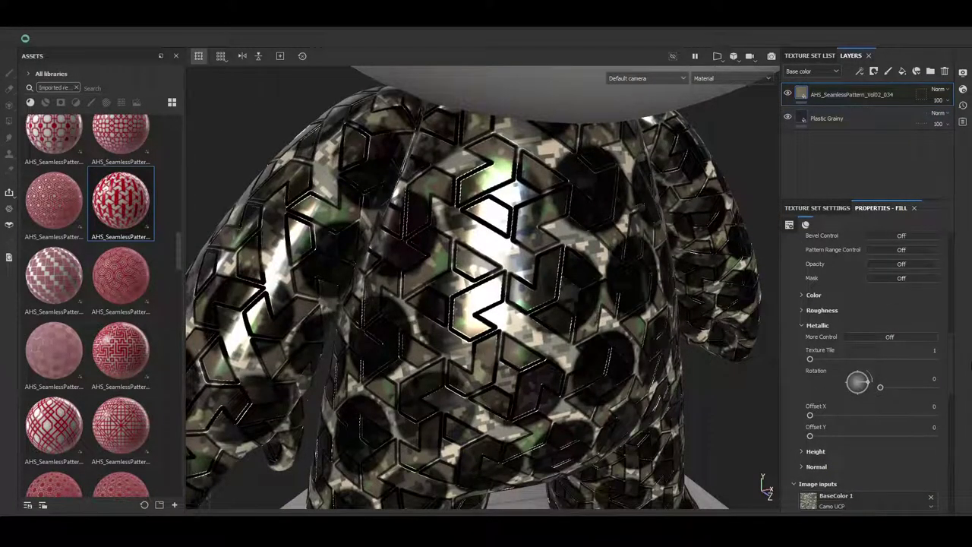
{"action": "mouse_move", "coordinate": [811, 360]}
{"action": "left_mouse_down"}
{"action": "mouse_move", "coordinate": [847, 360]}
{"action": "mouse_move", "coordinate": [805, 359]}
{"action": "left_mouse_up"}
Step: Enable Metallic More Control and test metallic values, e.g. first 0.0863 and second 0.9255
{"action": "left_click", "coordinate": [899, 339]}
{"action": "scroll", "coordinate": [943, 439], "scroll_direction": "down", "scroll_amount": 3}
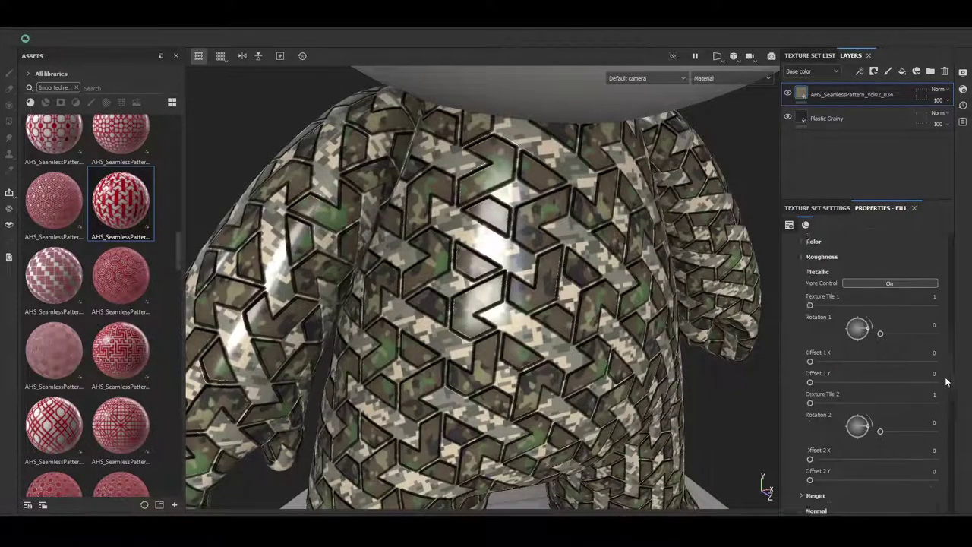
{"action": "scroll", "coordinate": [944, 439], "scroll_direction": "down", "scroll_amount": 3}
{"action": "scroll", "coordinate": [944, 439], "scroll_direction": "down", "scroll_amount": 5}
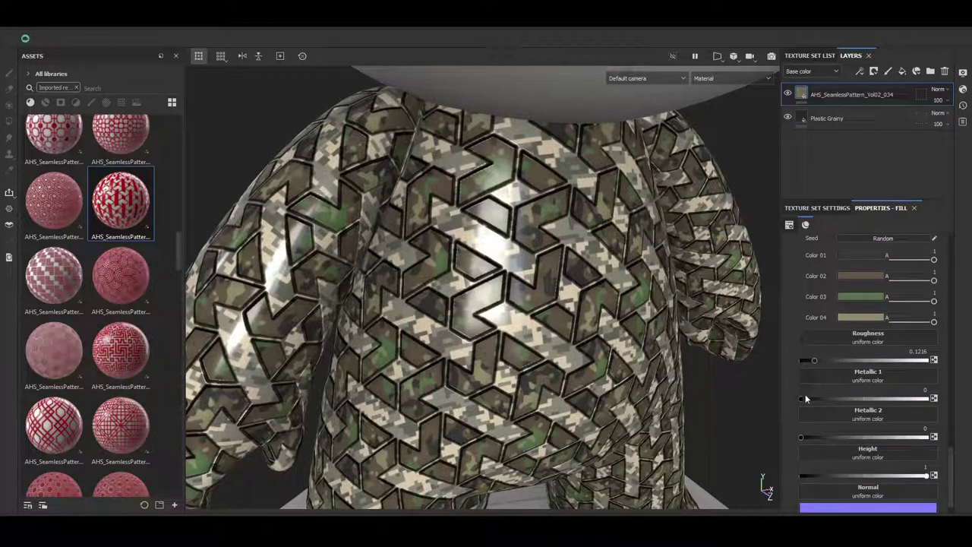
{"action": "left_click_drag", "start_coordinate": [806, 398], "coordinate": [897, 398]}
{"action": "mouse_move", "coordinate": [532, 296]}
{"action": "left_mouse_down", "text": "alt"}
{"action": "mouse_move", "coordinate": [440, 295]}
{"action": "mouse_move", "coordinate": [630, 327]}
{"action": "left_mouse_up", "text": "alt"}
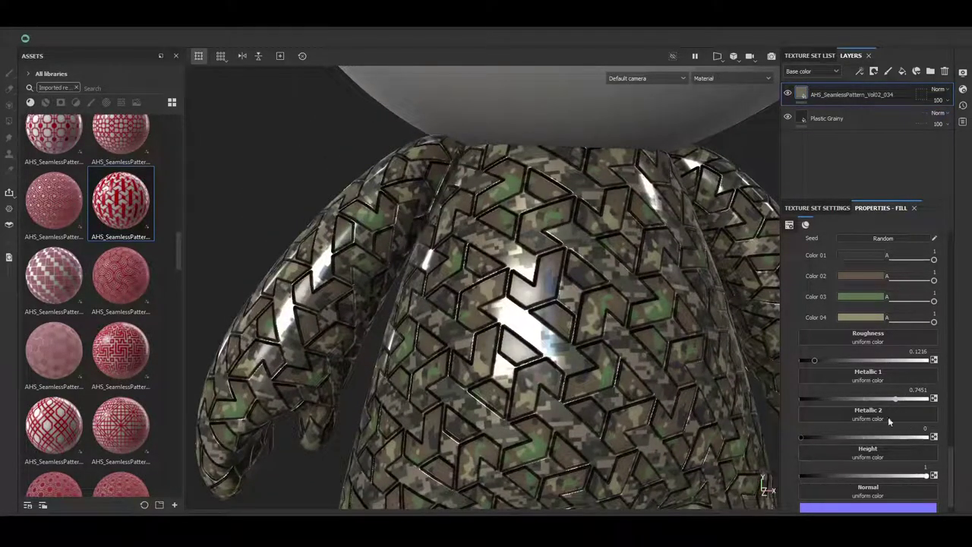
{"action": "left_click_drag", "start_coordinate": [896, 398], "coordinate": [810, 398]}
{"action": "left_click_drag", "start_coordinate": [801, 437], "coordinate": [920, 436]}
{"action": "left_click_drag", "start_coordinate": [593, 280], "coordinate": [653, 289], "text": "alt"}
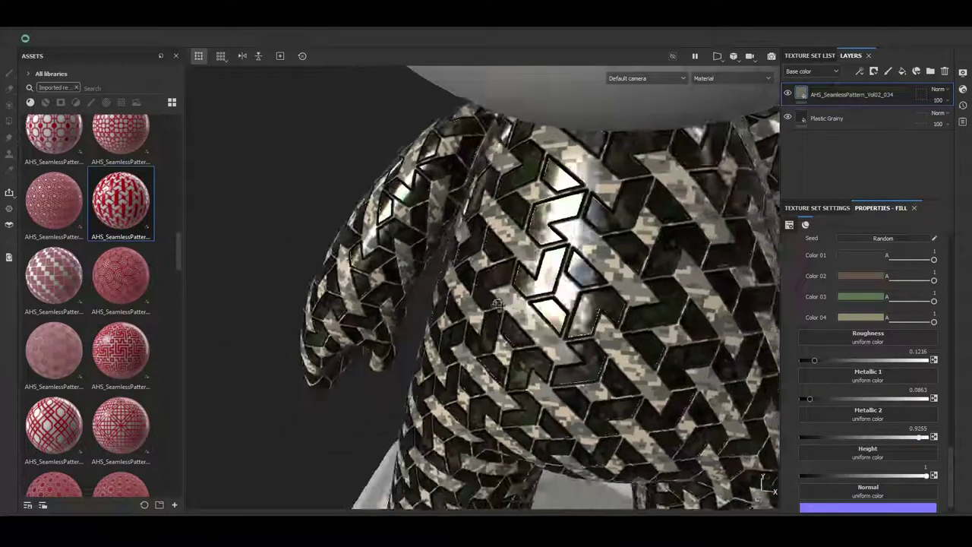
{"action": "scroll", "coordinate": [953, 414], "scroll_direction": "up", "scroll_amount": 5}
{"action": "scroll", "coordinate": [953, 414], "scroll_direction": "down", "scroll_amount": 5}
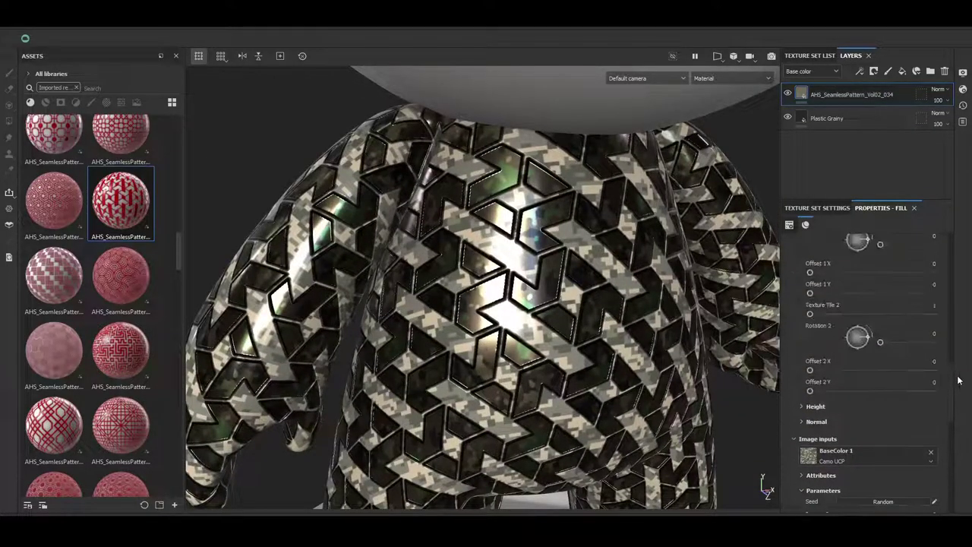
Step: Turn Metallic More Control off and remove the Circles texture, leaving uniform metallic 0.1020
{"action": "left_click", "coordinate": [887, 278]}
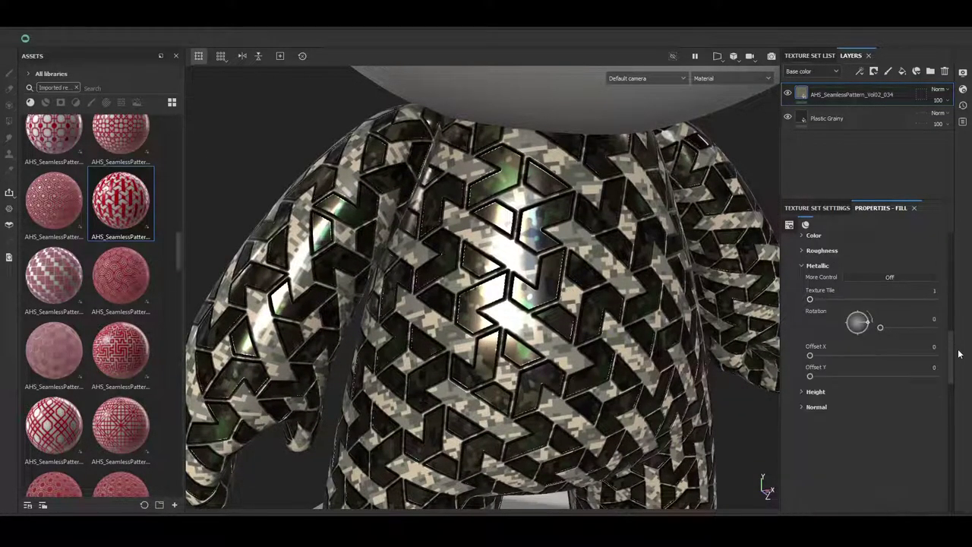
{"action": "scroll", "coordinate": [939, 349], "scroll_direction": "down", "scroll_amount": 5}
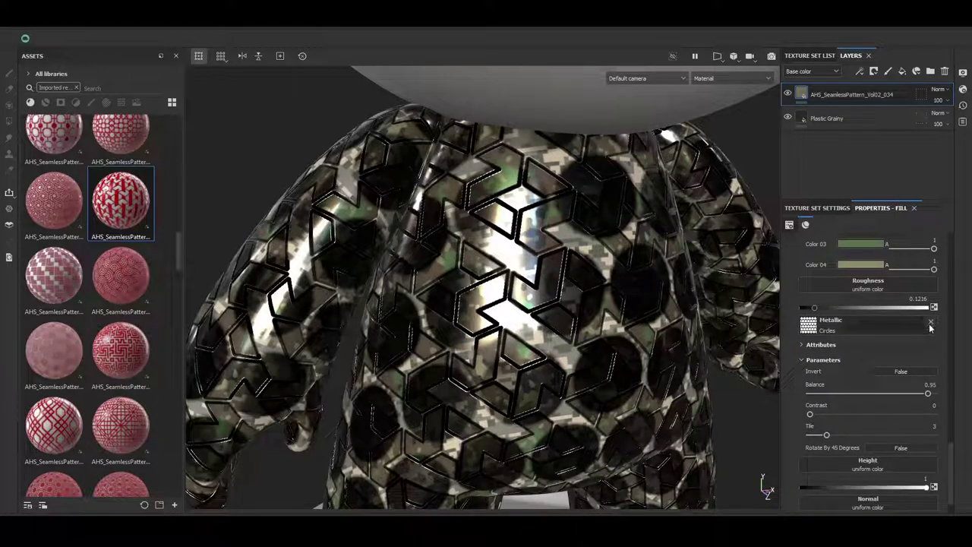
{"action": "left_click", "coordinate": [930, 324]}
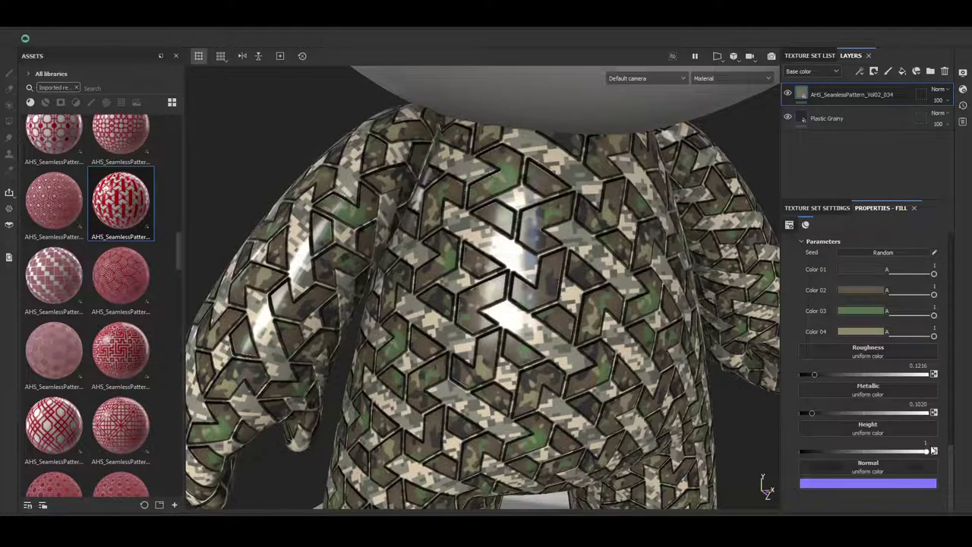
{"action": "scroll", "coordinate": [911, 425], "scroll_direction": "down", "scroll_amount": 5}
{"action": "scroll", "coordinate": [836, 380], "scroll_direction": "up", "scroll_amount": 2}
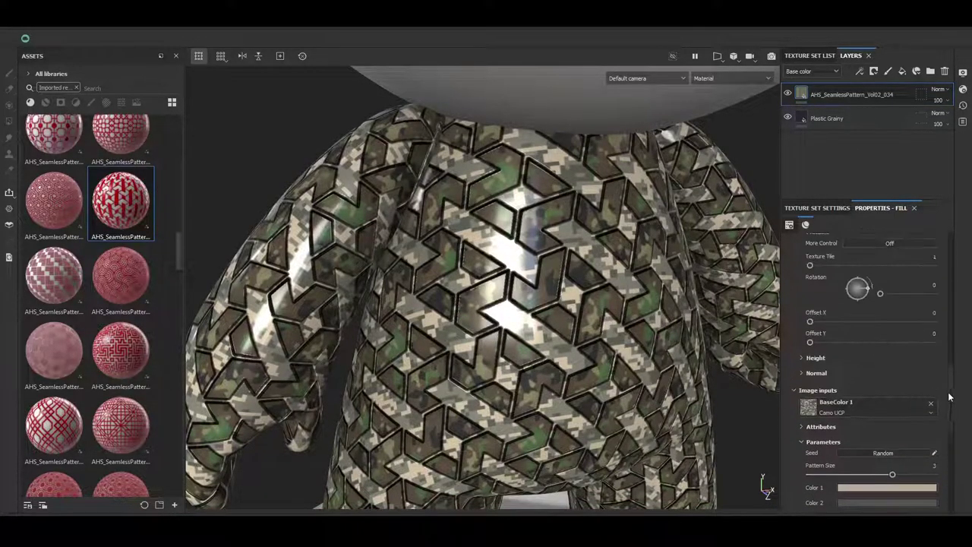
{"action": "left_click", "coordinate": [801, 353]}
{"action": "left_click", "coordinate": [802, 353]}
Step: Lower the pattern's Height Range to 1 and check the torso from the side
{"action": "left_click", "coordinate": [800, 339]}
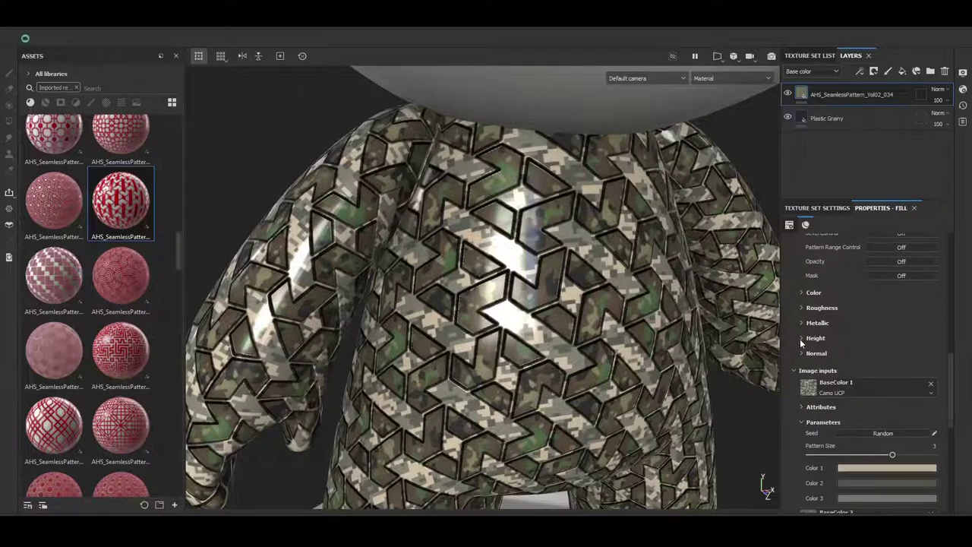
{"action": "left_click_drag", "start_coordinate": [933, 358], "coordinate": [800, 366]}
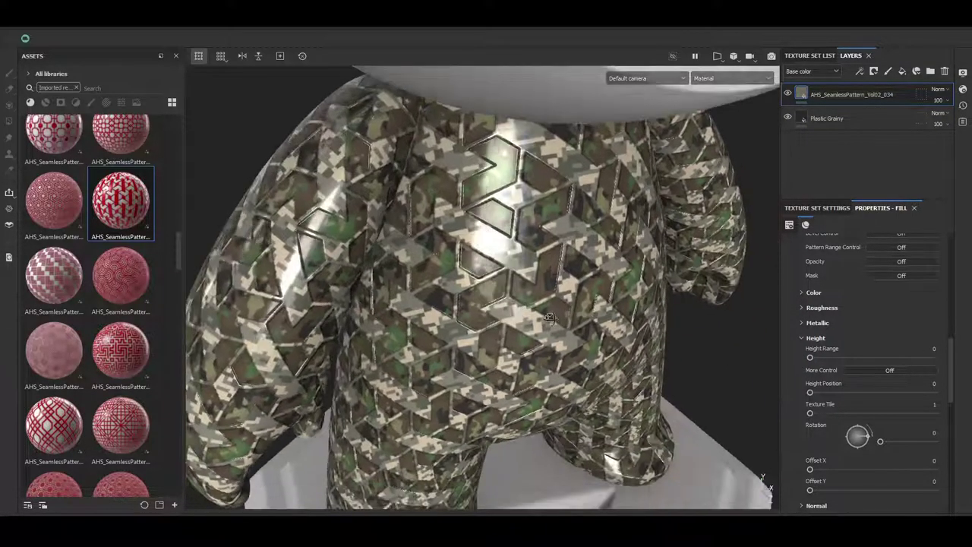
{"action": "mouse_move", "coordinate": [550, 319]}
{"action": "left_mouse_down", "text": "alt"}
{"action": "mouse_move", "coordinate": [813, 357]}
{"action": "mouse_move", "coordinate": [963, 364]}
{"action": "left_mouse_up", "text": "alt"}
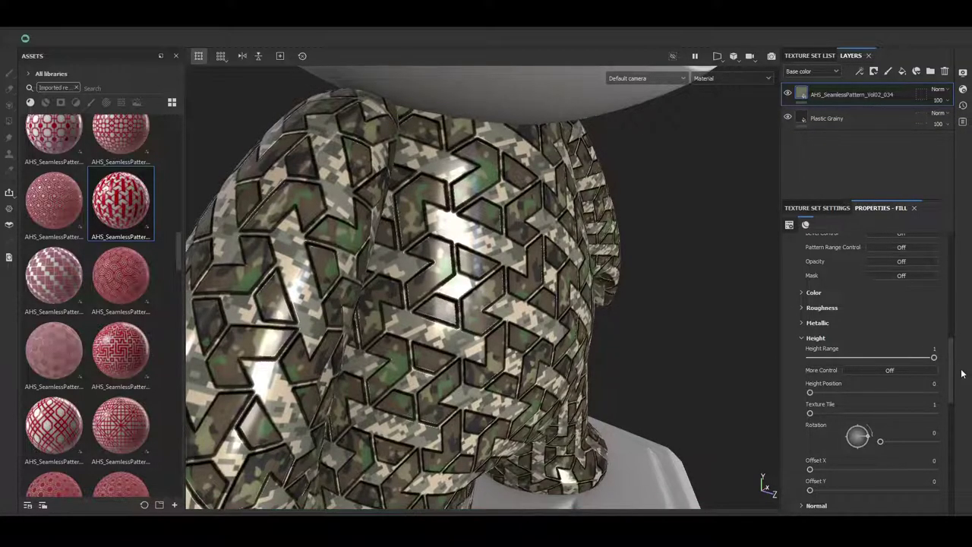
{"action": "left_click_drag", "start_coordinate": [951, 373], "coordinate": [958, 291]}
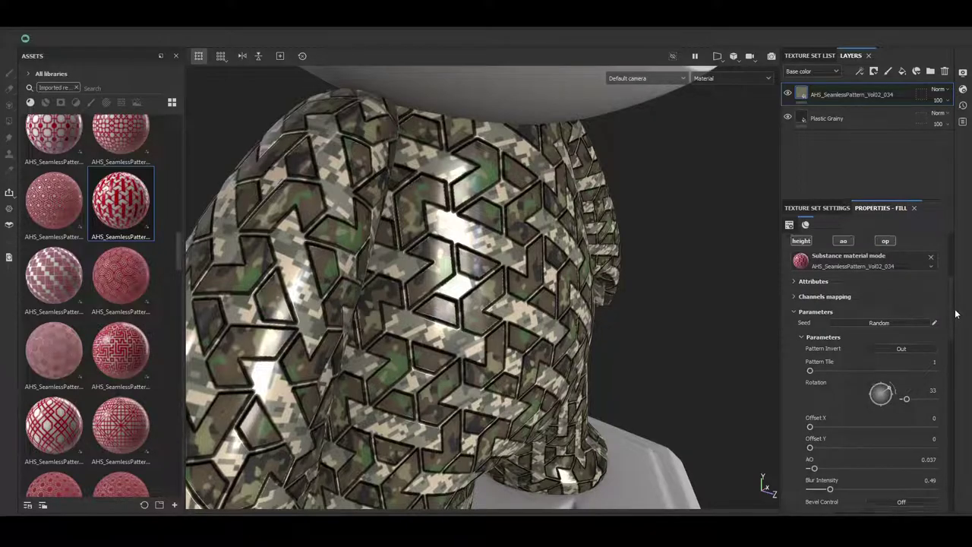
Step: Turn off the material's height channel and switch Height More Control off
{"action": "left_click", "coordinate": [803, 345]}
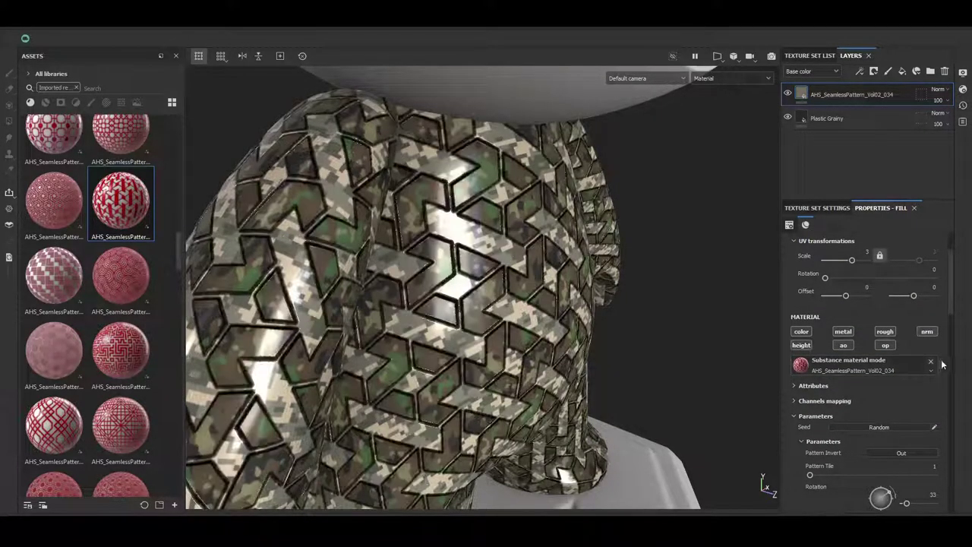
{"action": "left_click_drag", "start_coordinate": [952, 308], "coordinate": [960, 515]}
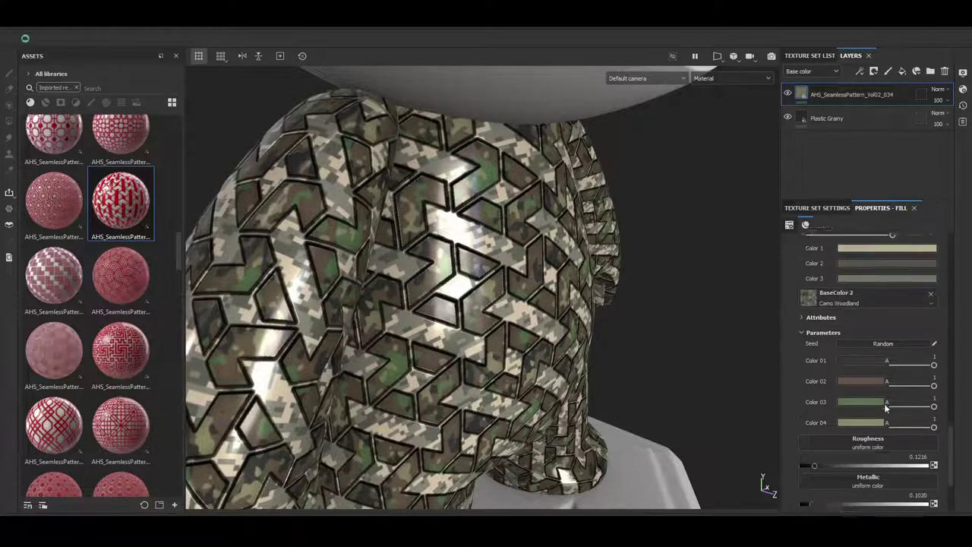
{"action": "scroll", "coordinate": [884, 404], "scroll_direction": "up", "scroll_amount": 3}
{"action": "scroll", "coordinate": [843, 384], "scroll_direction": "up", "scroll_amount": 3}
{"action": "scroll", "coordinate": [836, 386], "scroll_direction": "up", "scroll_amount": 3}
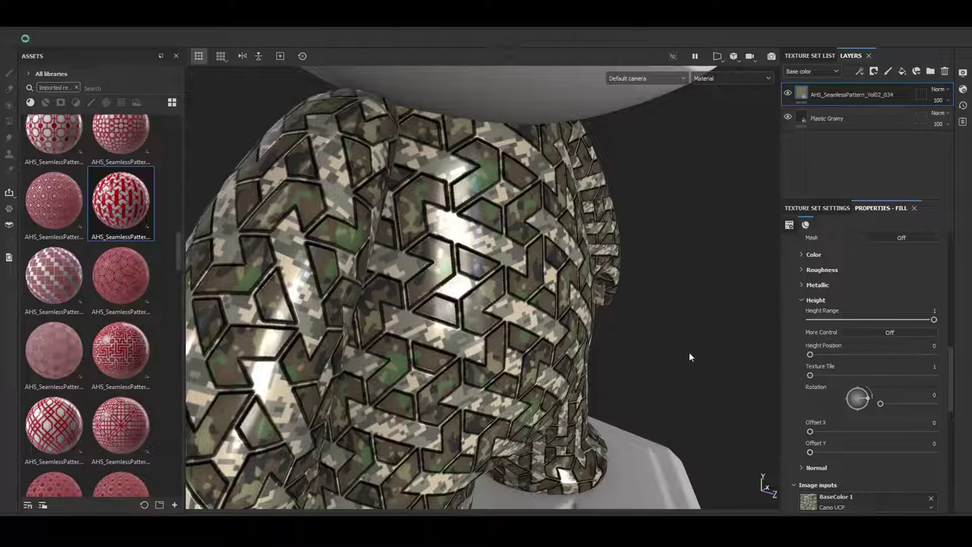
{"action": "left_click_drag", "start_coordinate": [689, 356], "coordinate": [892, 354], "text": "alt"}
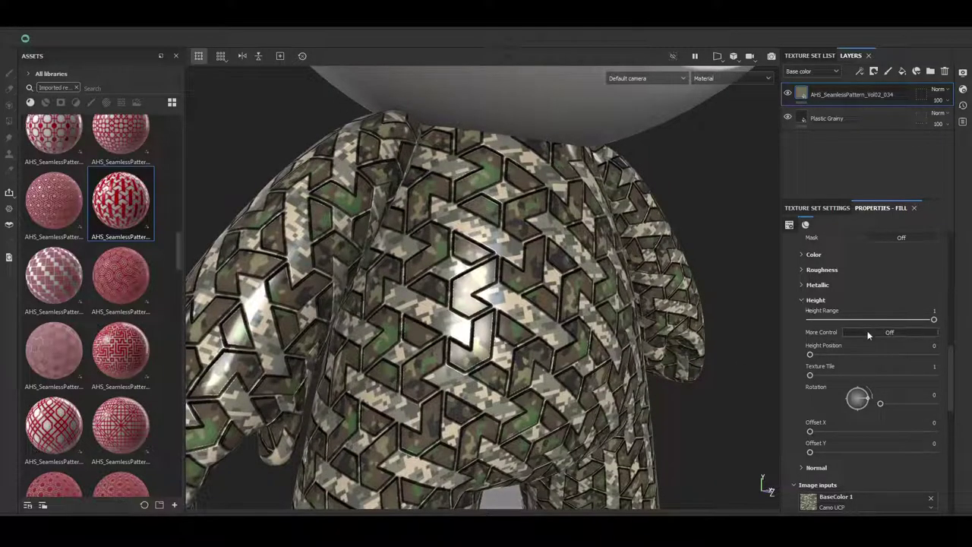
{"action": "scroll", "coordinate": [881, 331], "scroll_direction": "down", "scroll_amount": 3}
{"action": "scroll", "coordinate": [926, 357], "scroll_direction": "down", "scroll_amount": 3}
{"action": "scroll", "coordinate": [948, 408], "scroll_direction": "down", "scroll_amount": 3}
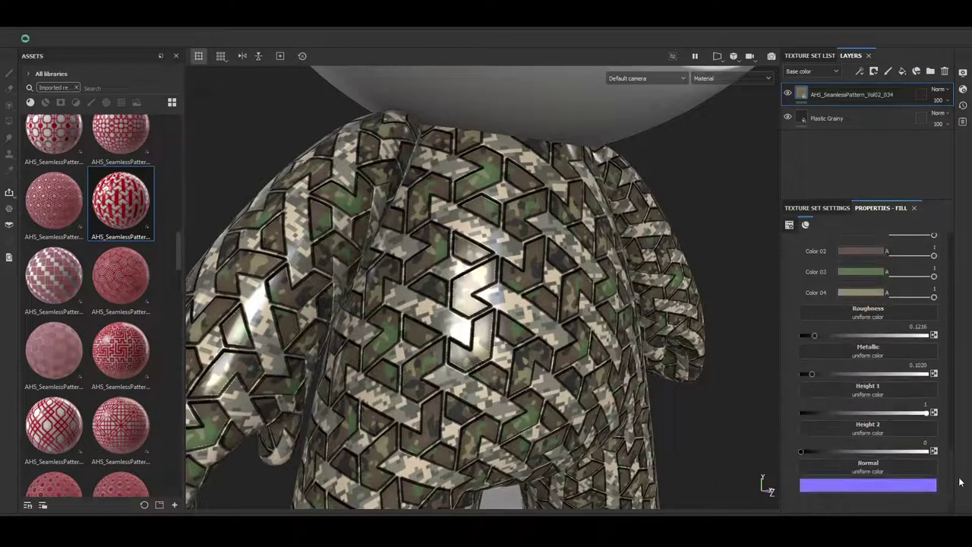
{"action": "left_click_drag", "start_coordinate": [951, 477], "coordinate": [962, 370]}
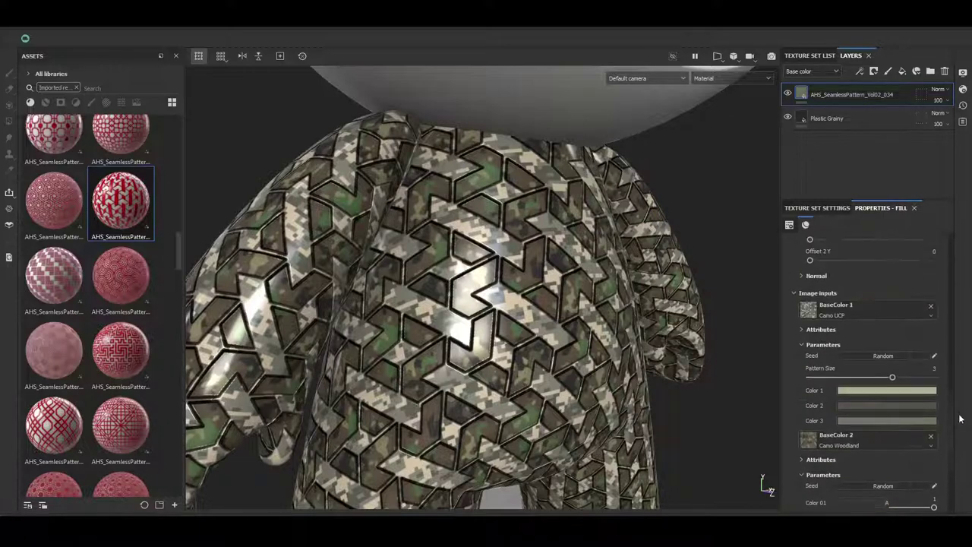
{"action": "left_click", "coordinate": [890, 273]}
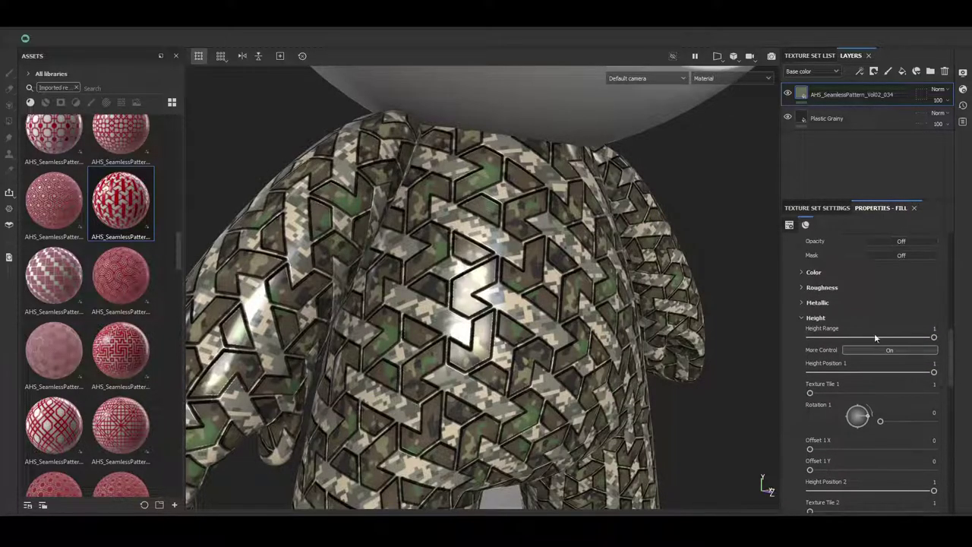
Step: Collapse the Height settings and reduce the Normal Intensity slider to 0.4
{"action": "left_click", "coordinate": [799, 317]}
{"action": "left_click", "coordinate": [802, 332]}
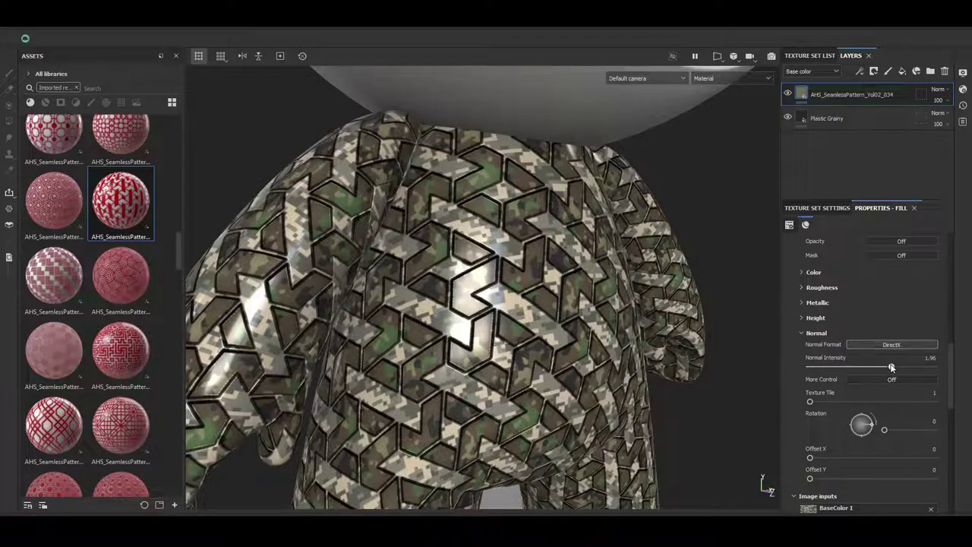
{"action": "left_click_drag", "start_coordinate": [891, 367], "coordinate": [826, 367]}
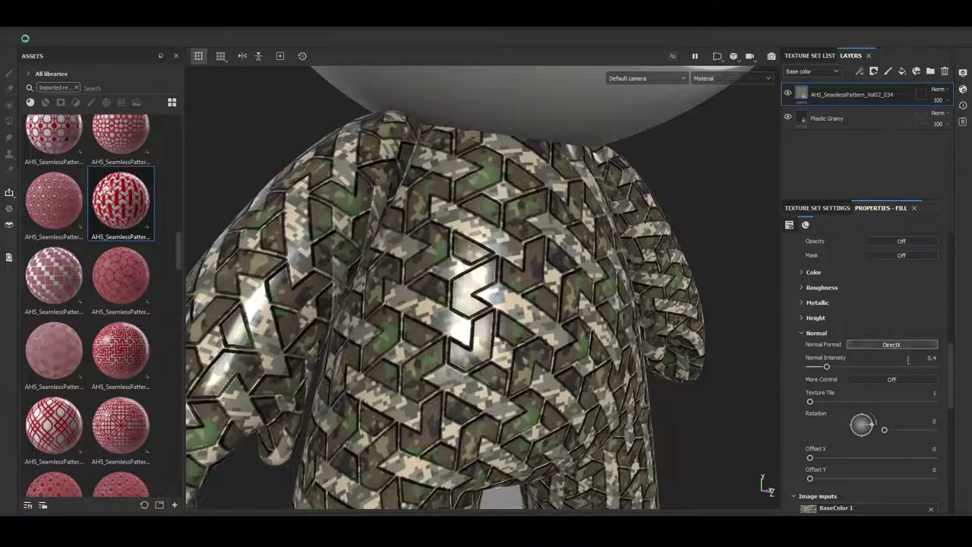
{"action": "scroll", "coordinate": [952, 397], "scroll_direction": "down", "scroll_amount": 3}
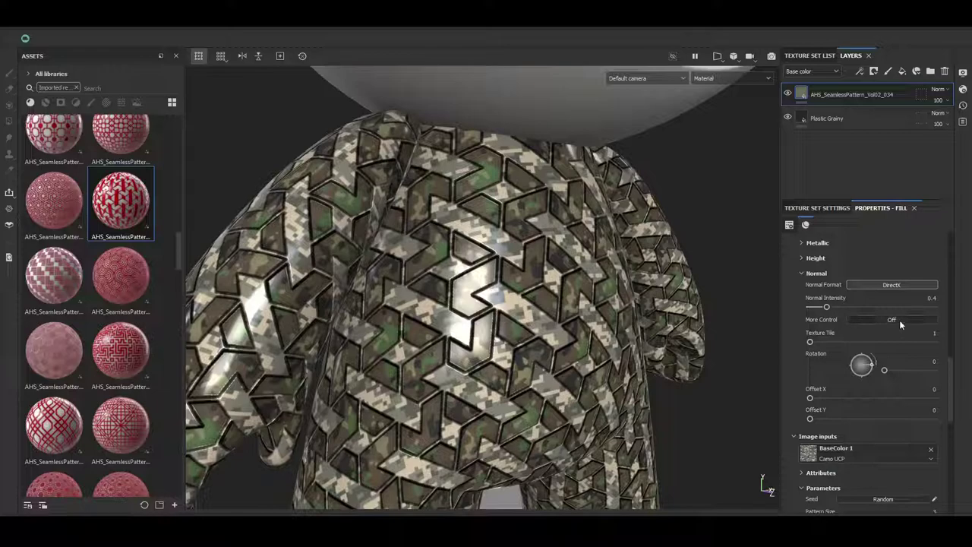
{"action": "scroll", "coordinate": [951, 428], "scroll_direction": "down", "scroll_amount": 3}
{"action": "scroll", "coordinate": [952, 456], "scroll_direction": "down", "scroll_amount": 6}
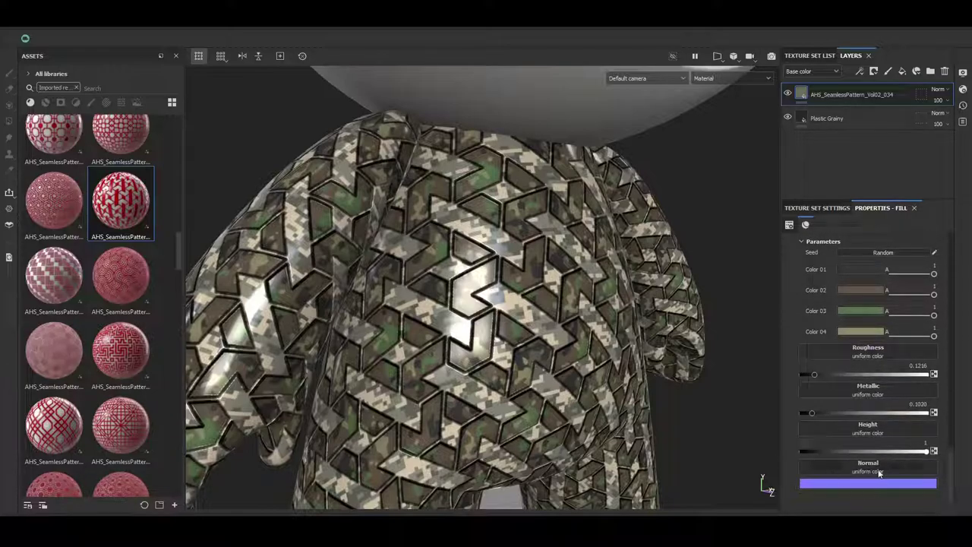
{"action": "mouse_move", "coordinate": [437, 282]}
{"action": "left_mouse_down", "text": "alt"}
{"action": "mouse_move", "coordinate": [343, 294]}
{"action": "mouse_move", "coordinate": [524, 343]}
{"action": "mouse_move", "coordinate": [232, 289]}
{"action": "left_mouse_up", "text": "alt"}
{"action": "scroll", "coordinate": [410, 296], "scroll_direction": "down", "scroll_amount": 5}
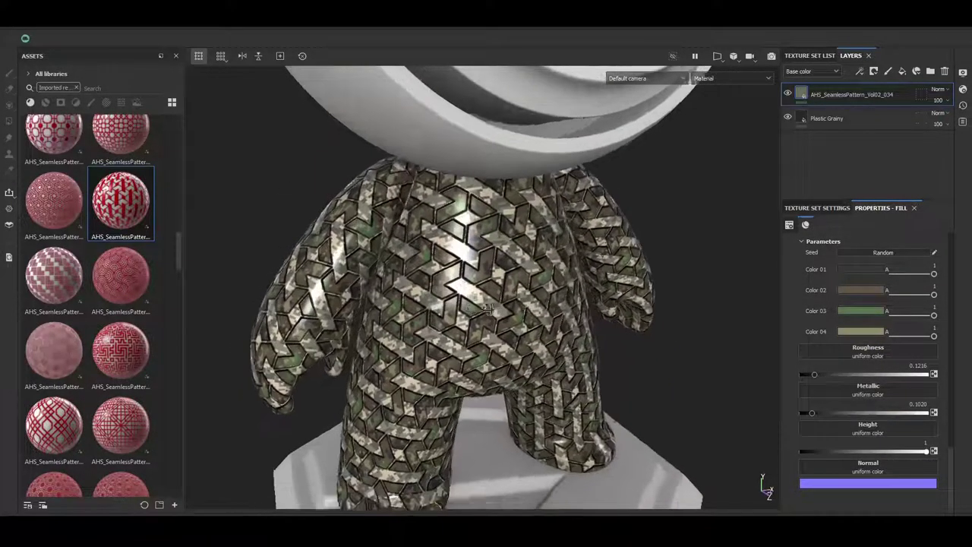
{"action": "left_click_drag", "start_coordinate": [177, 254], "coordinate": [172, 299]}
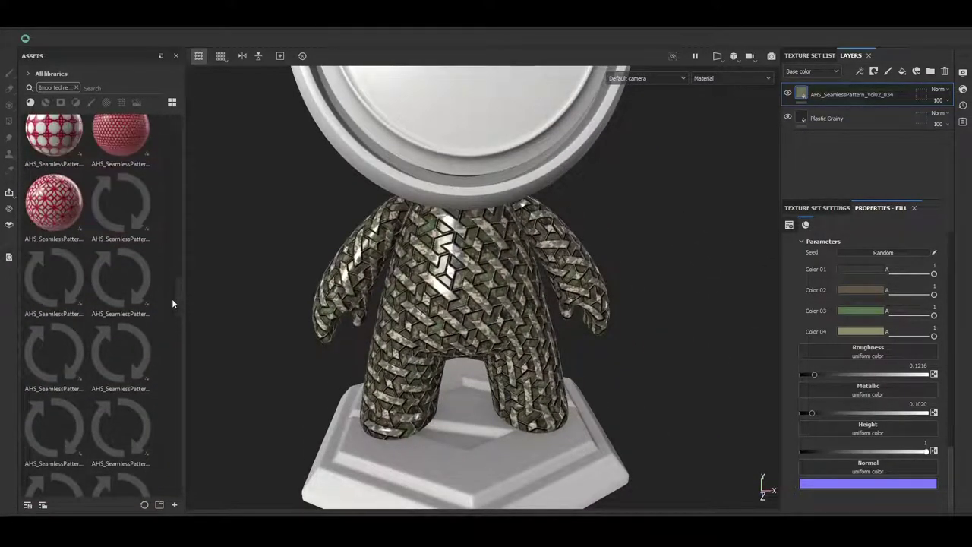
{"action": "left_click_drag", "start_coordinate": [393, 301], "coordinate": [422, 292], "text": "alt"}
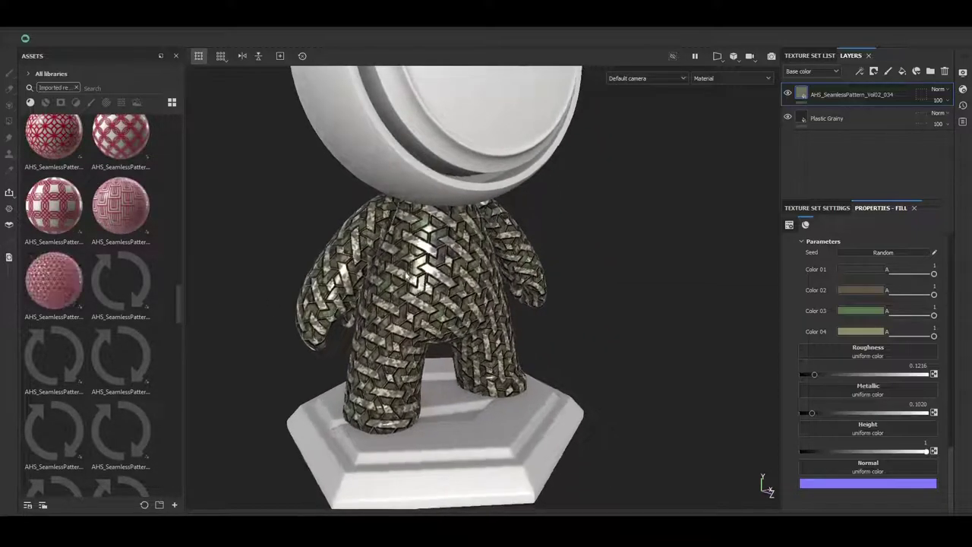